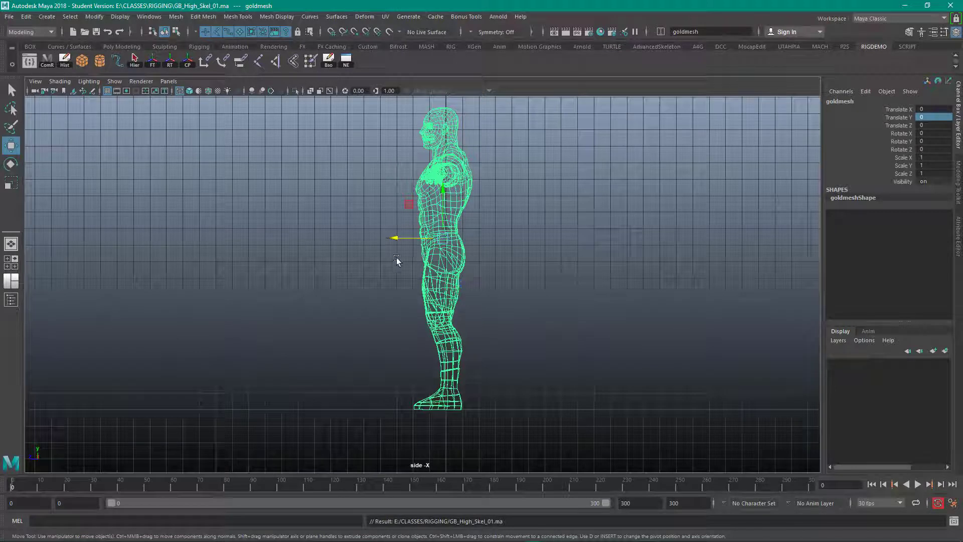
double_click(256, 59)
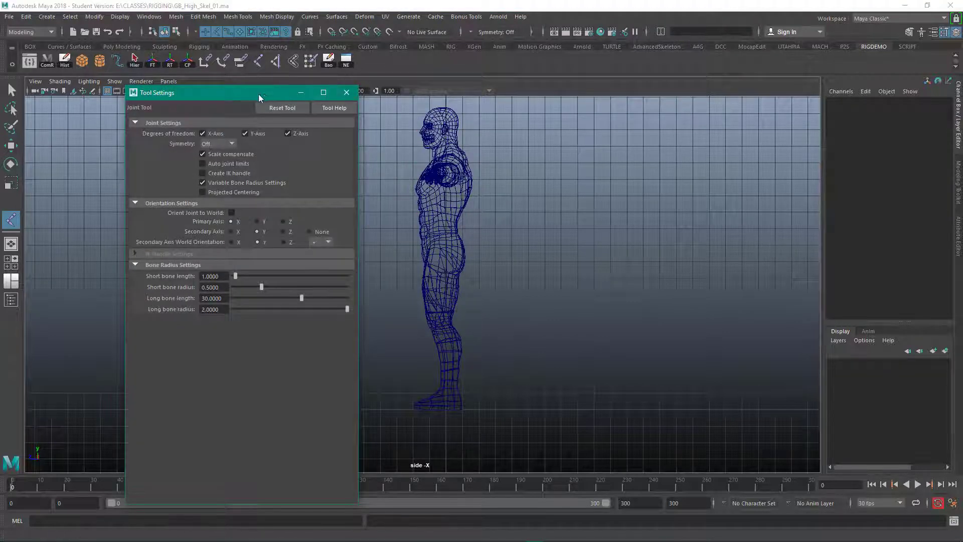
left_click_drag(269, 95, 131, 90)
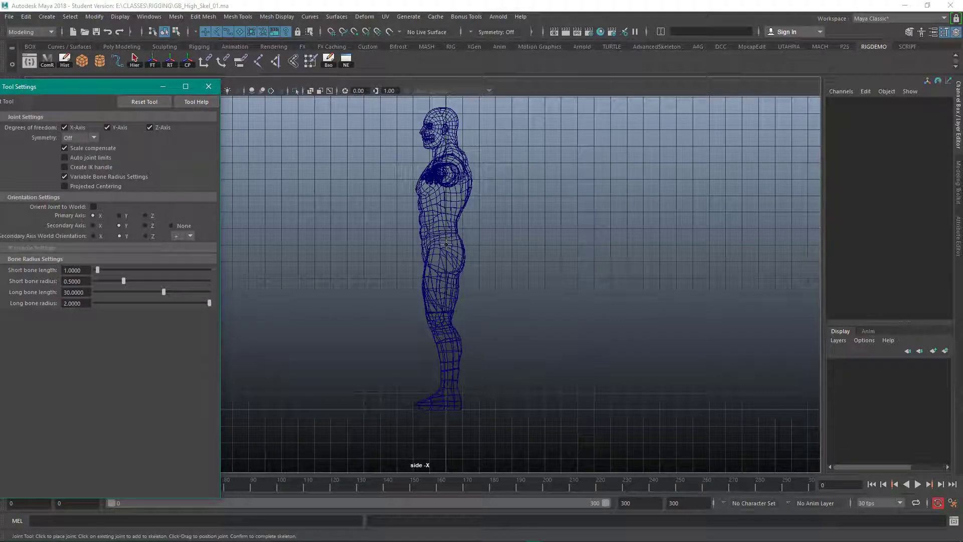
key("x")
left_click(446, 245)
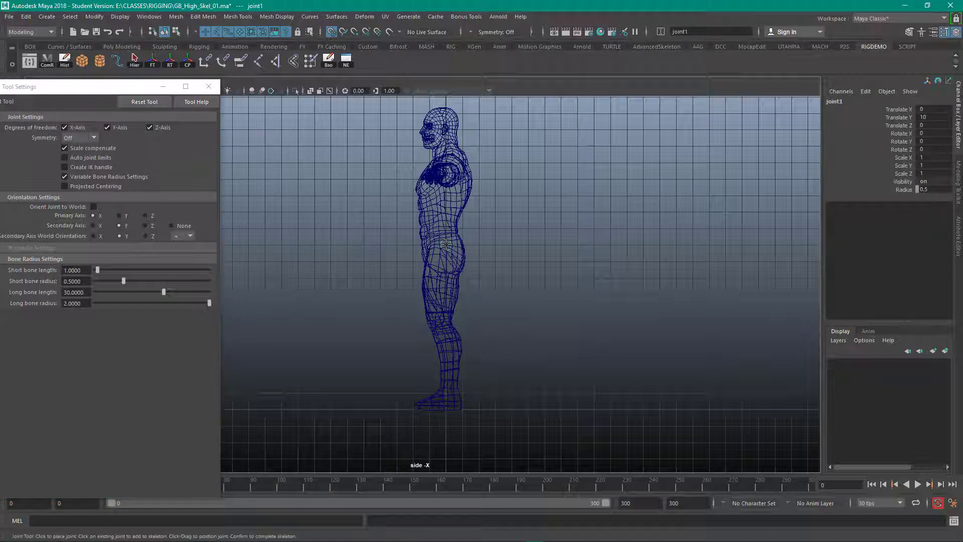
key("w")
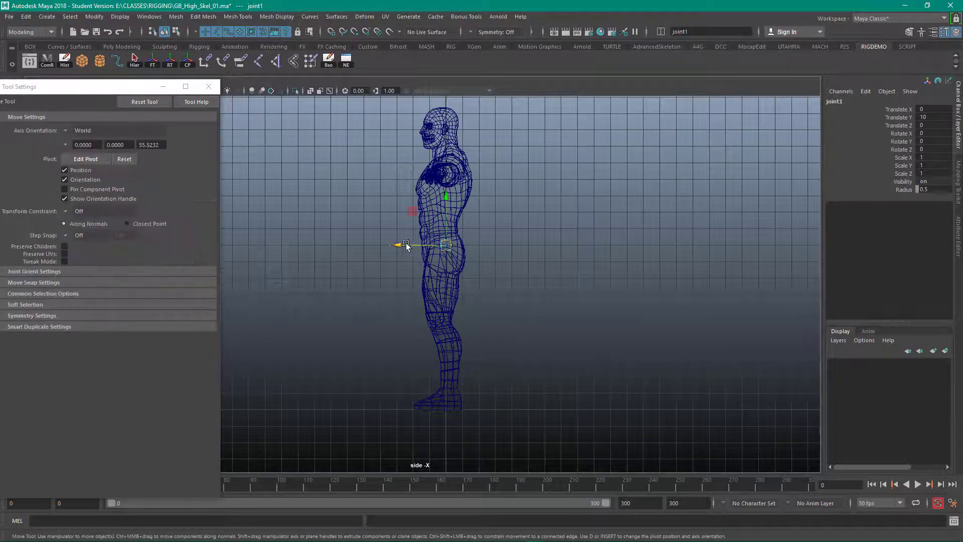
left_click_drag(407, 245, 409, 245)
key("ctrl+z")
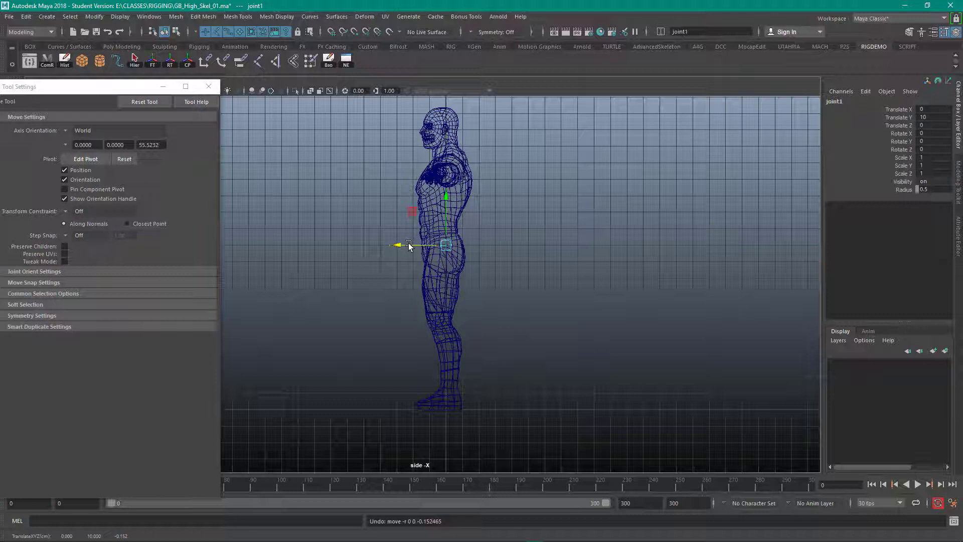
key("ctrl+z")
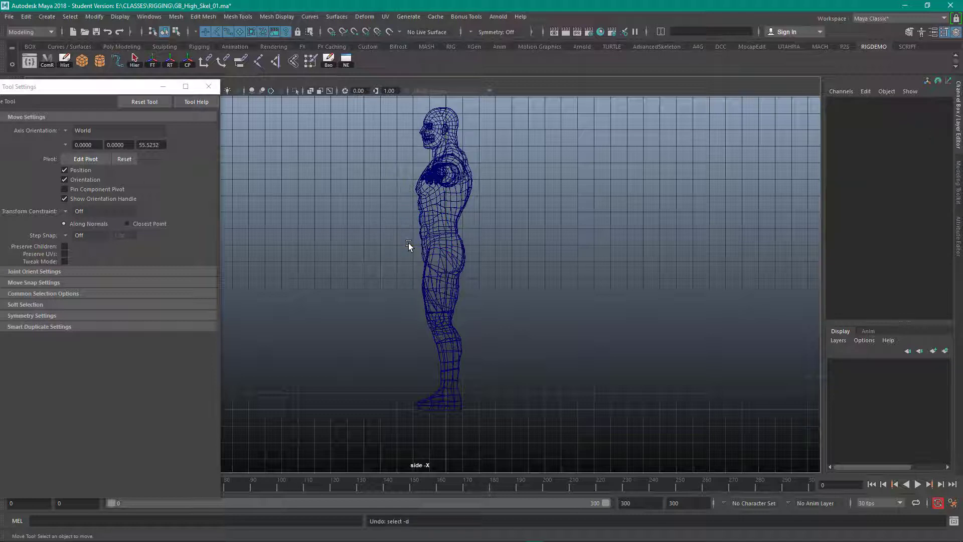
Place a root joint at the character's pelvis with the Joint Tool, snapped to the grid on the centre line at Y 10.
key("x")
left_click(258, 62)
left_click(208, 86)
key("x")
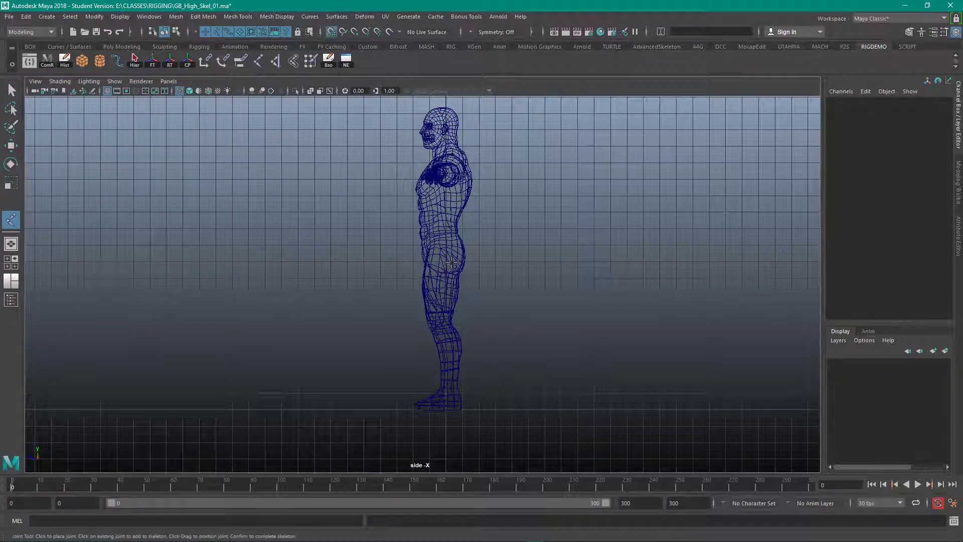
left_click(445, 244)
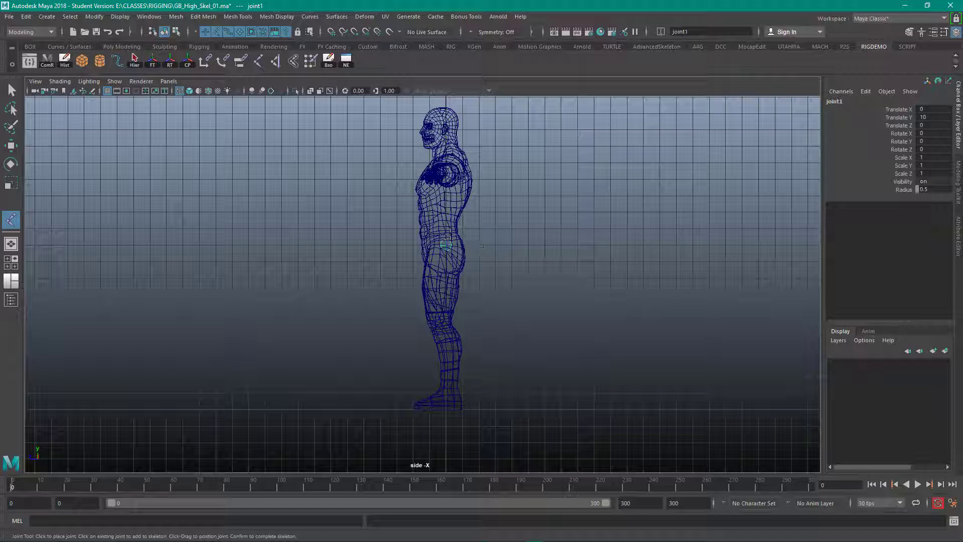
Add two lower-spine joints above the root, about 0.69 and 0.99 units apart, following the curve of the back.
left_click(445, 231)
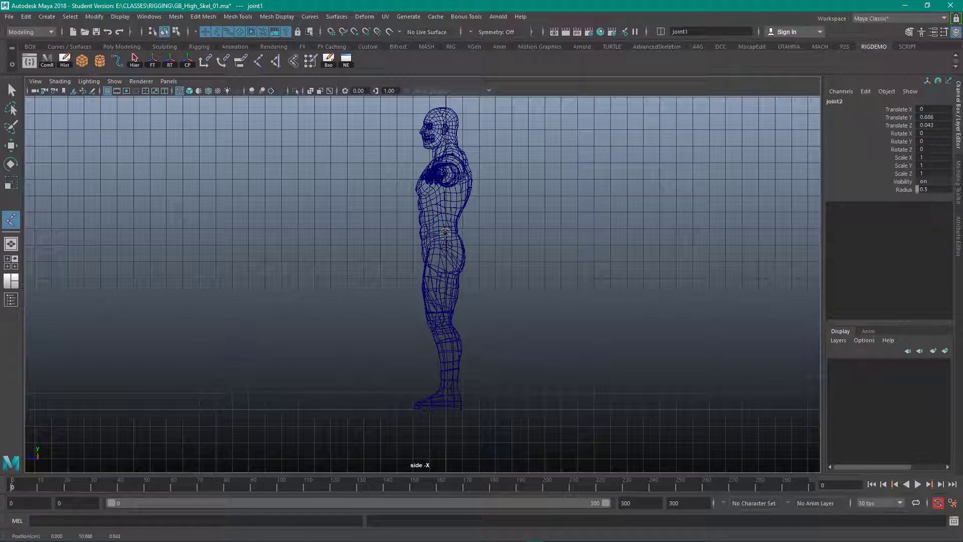
left_click_drag(445, 232, 444, 233)
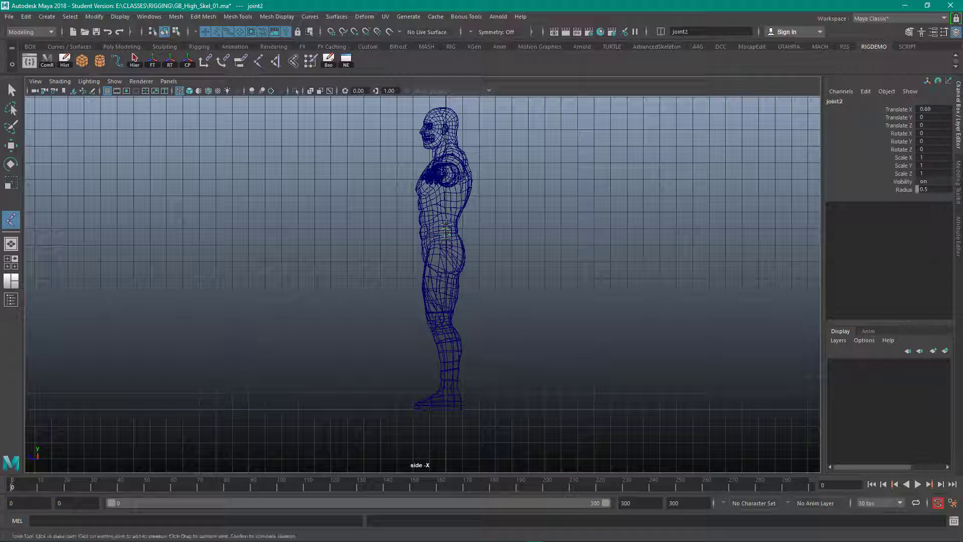
left_click(448, 216)
left_click_drag(448, 217, 447, 217)
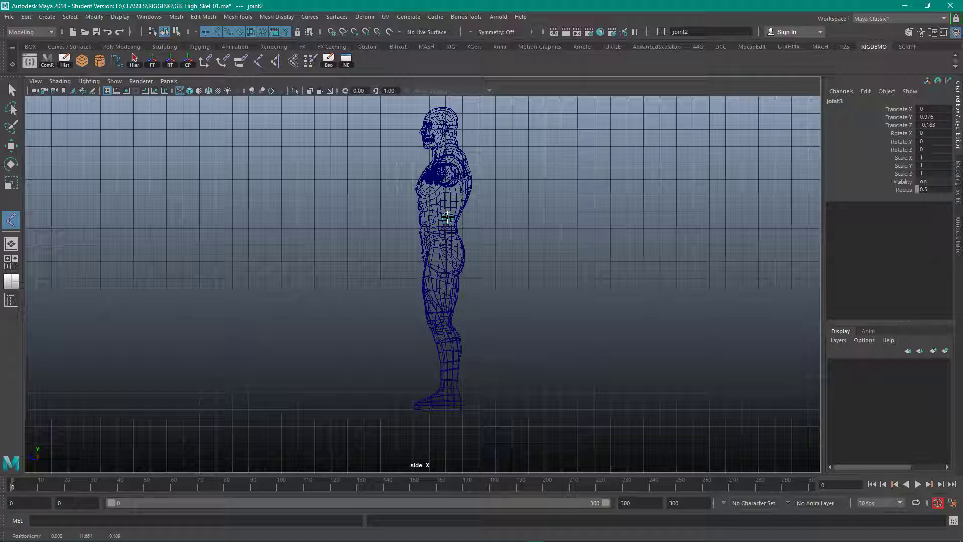
key("Return")
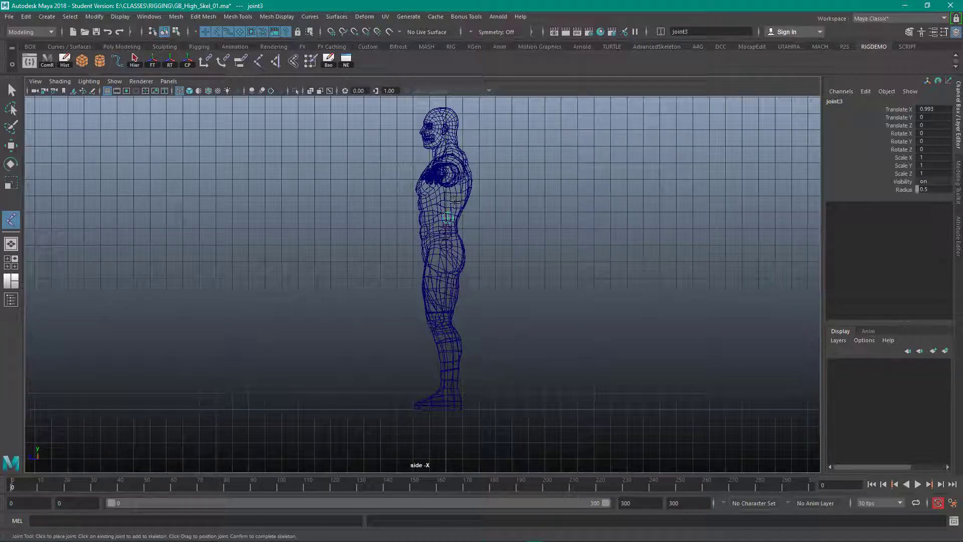
Continue the spine with joints at the chest, neck base, upper neck, top of the head and just above it, and complete the chain.
left_click(453, 200)
left_click(454, 161)
left_click(448, 144)
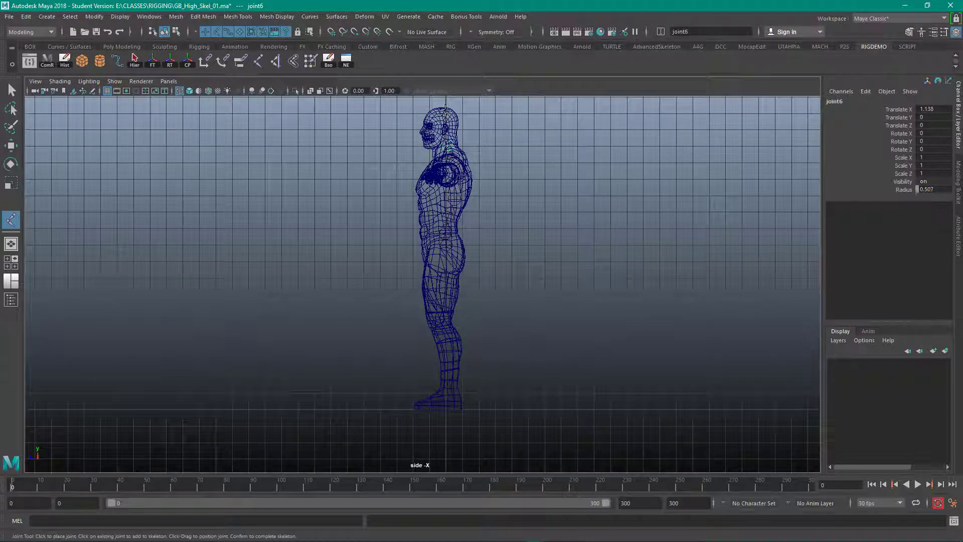
left_click(445, 109)
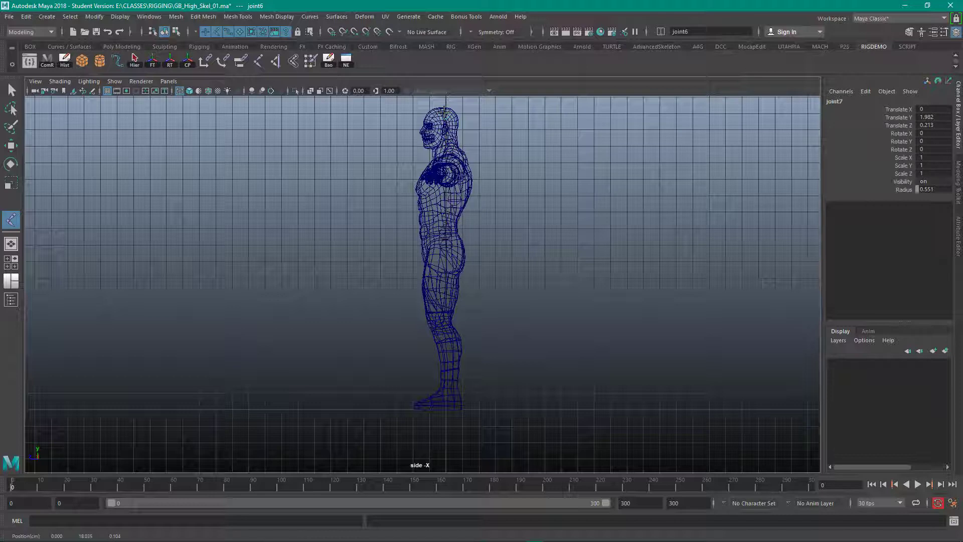
middle_click_drag(393, 144, 398, 281, "alt")
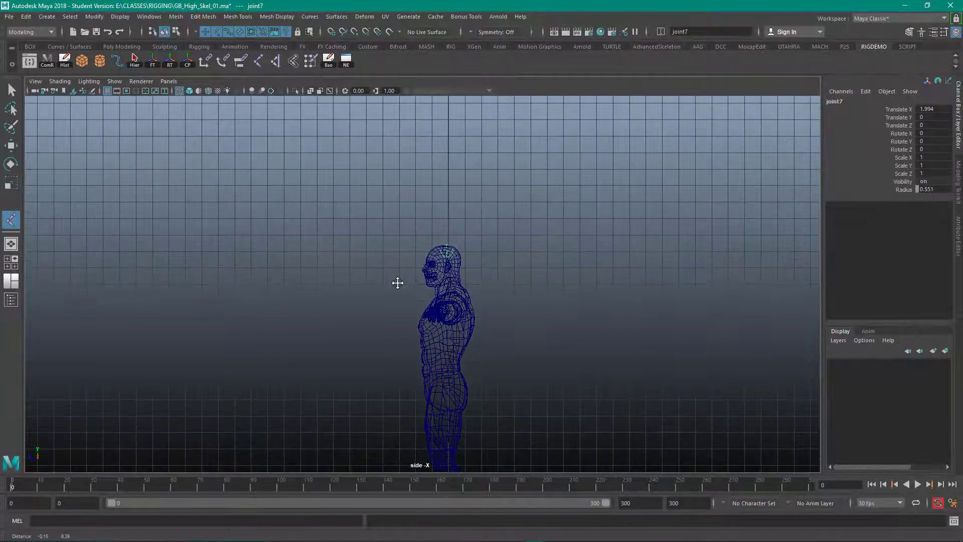
left_click(447, 236)
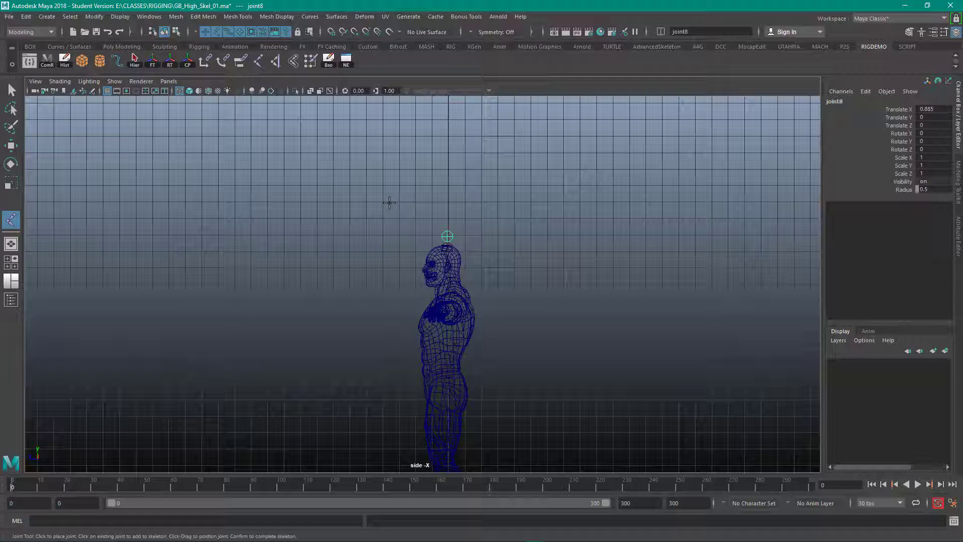
key("Return")
key("w")
Start a separate leg chain with a joint at the hip, at about Y 9.45 and Z 0.19.
middle_click_drag(360, 383, 353, 271, "alt")
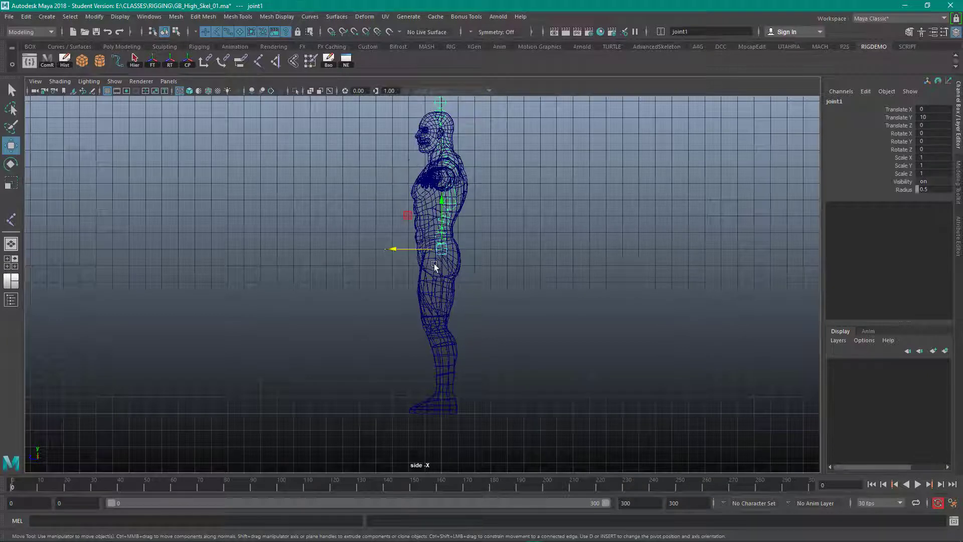
middle_click_drag(400, 197, 384, 220, "alt")
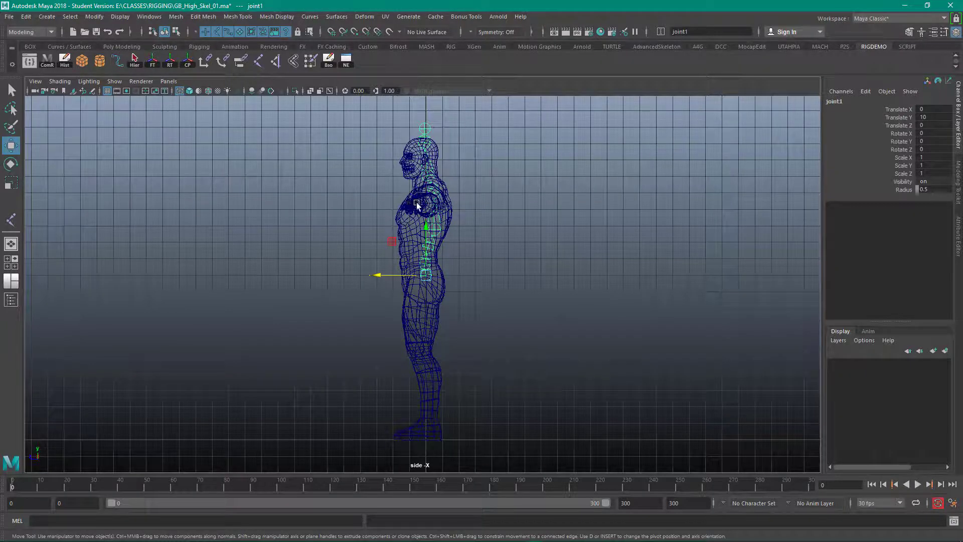
right_click_drag(414, 228, 354, 291, "alt")
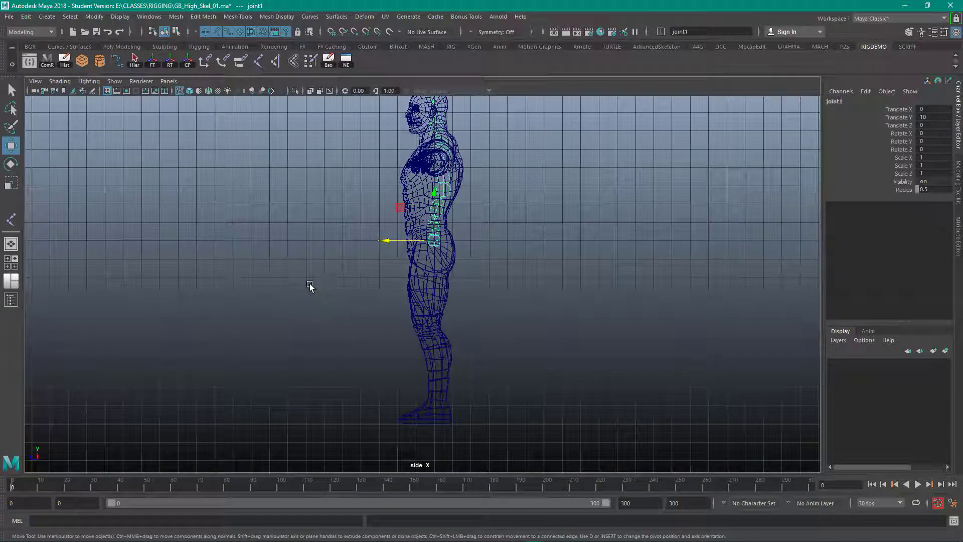
key("ctrl+shift+t")
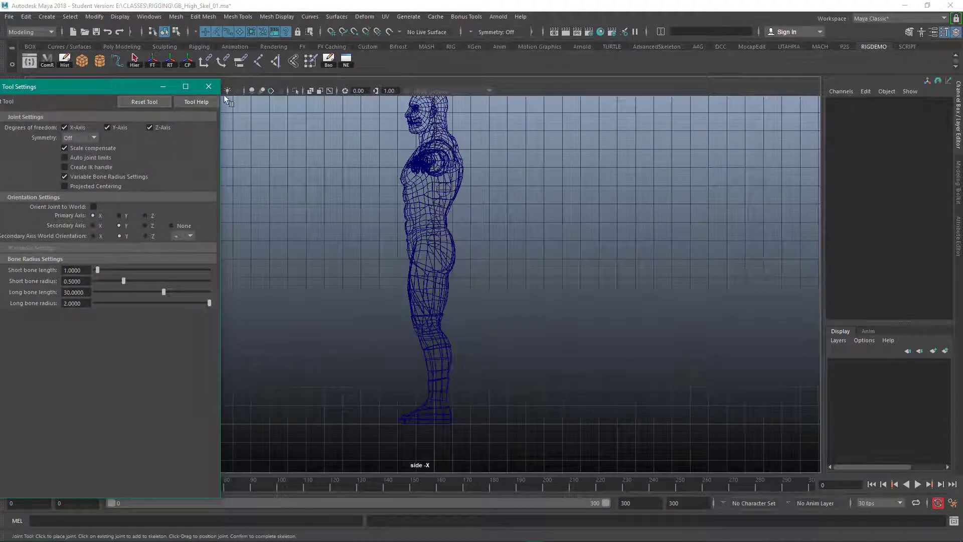
left_click(208, 87)
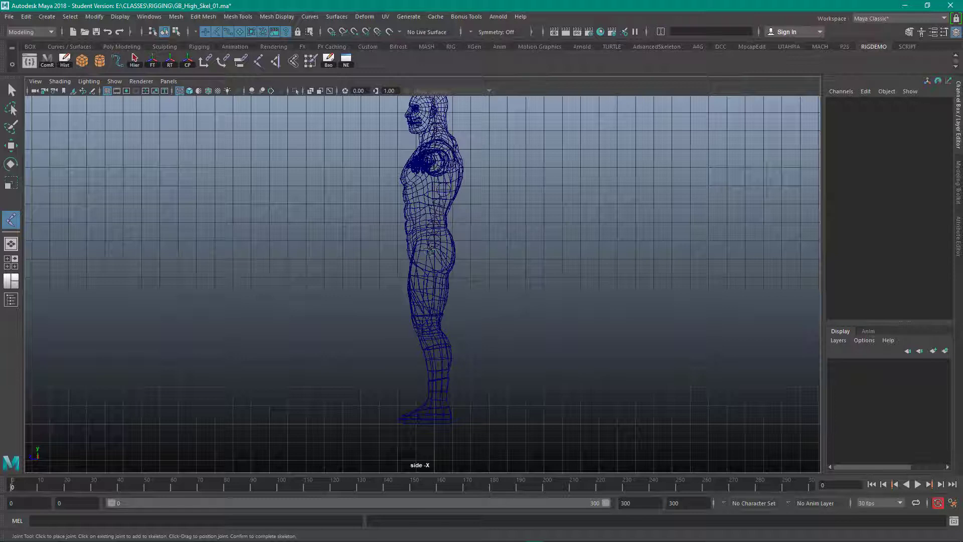
left_click(430, 249)
left_click_drag(430, 249, 431, 251)
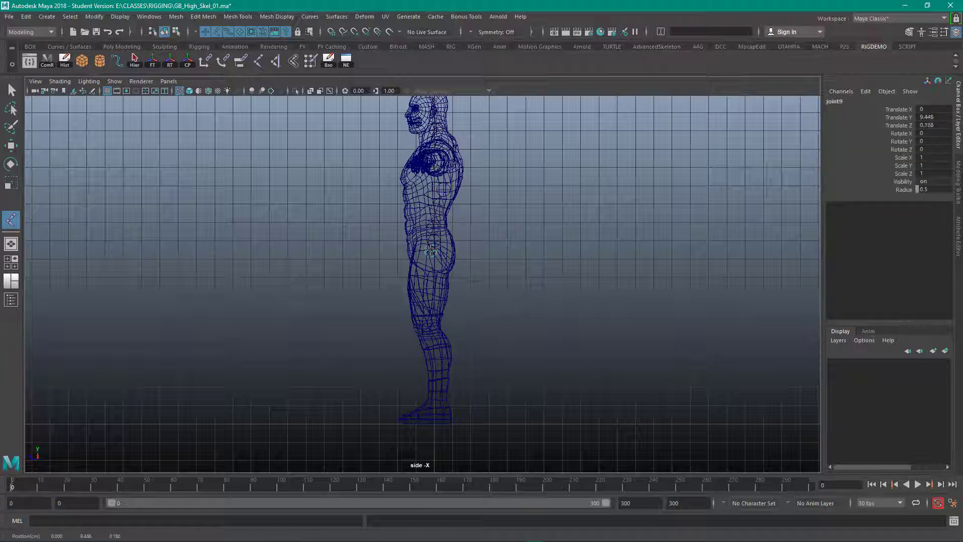
Add the knee joint and an ankle joint about 4.1 units below it to the leg chain.
left_click(425, 326)
left_click_drag(425, 326, 426, 330)
left_click(440, 402)
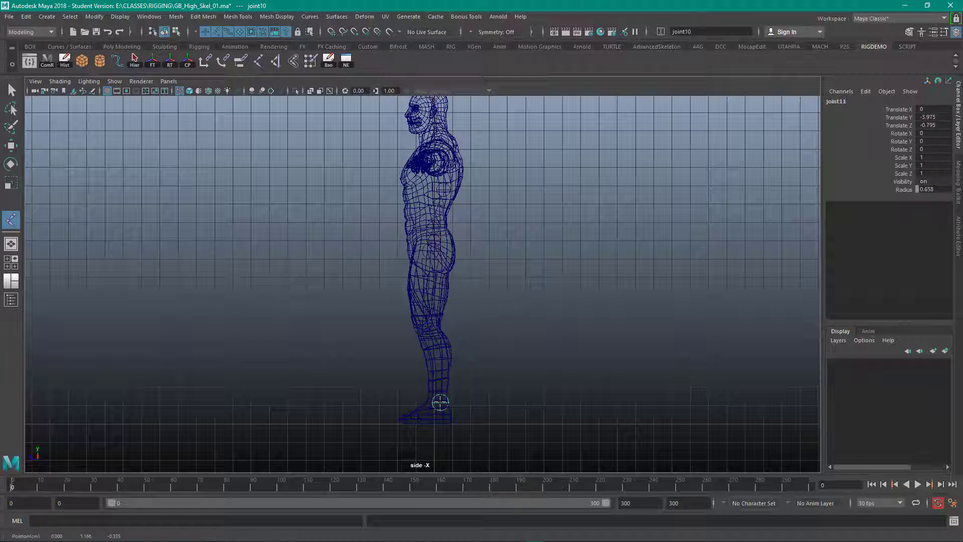
left_click_drag(440, 403, 440, 403)
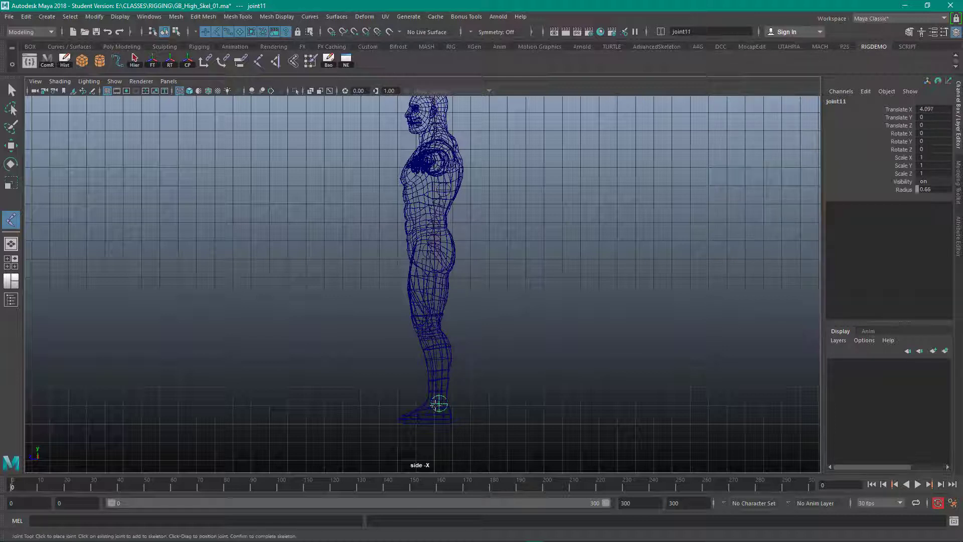
Add joints at the ball of the foot, the toe tip and about one unit beyond the toes, and complete the leg chain.
left_click(416, 417)
left_click_drag(416, 417, 417, 417)
left_click(397, 419)
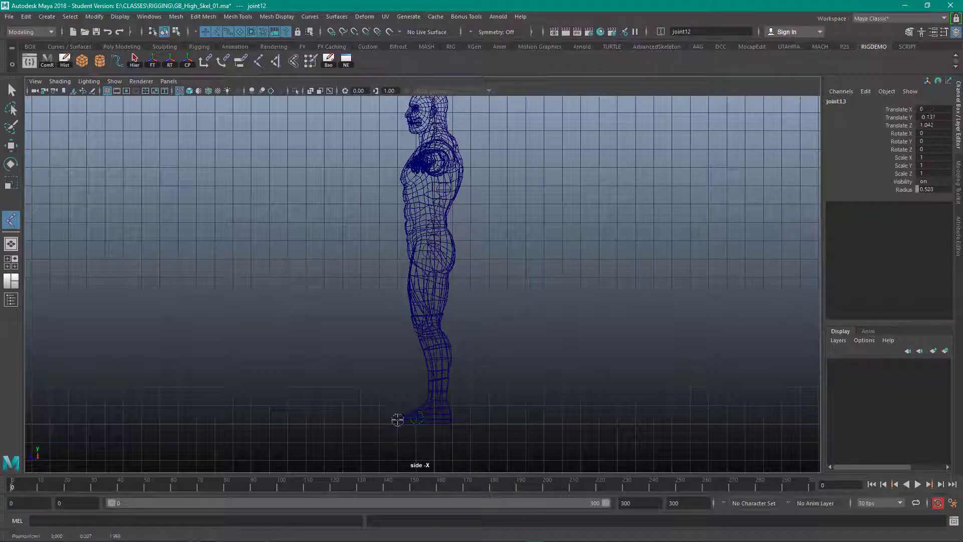
left_click_drag(398, 419, 378, 420)
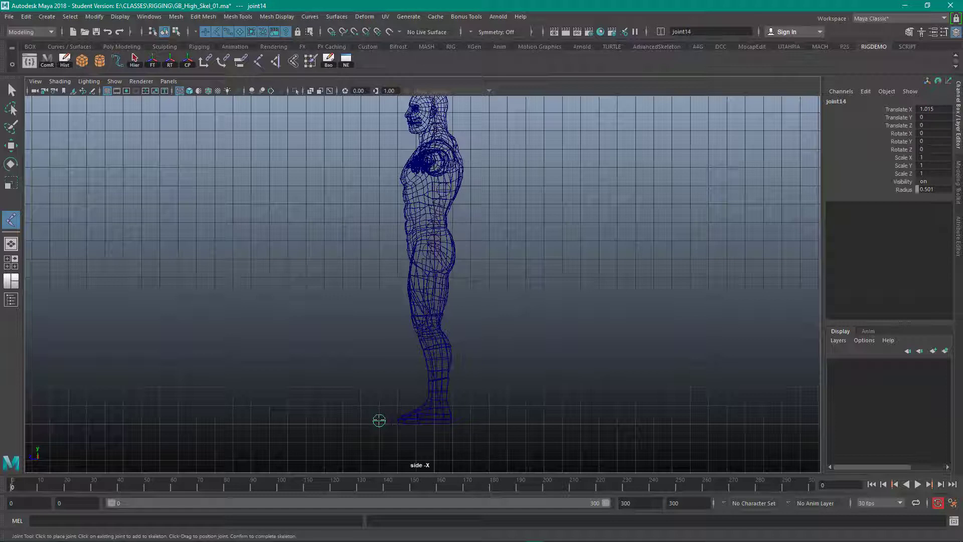
key("w")
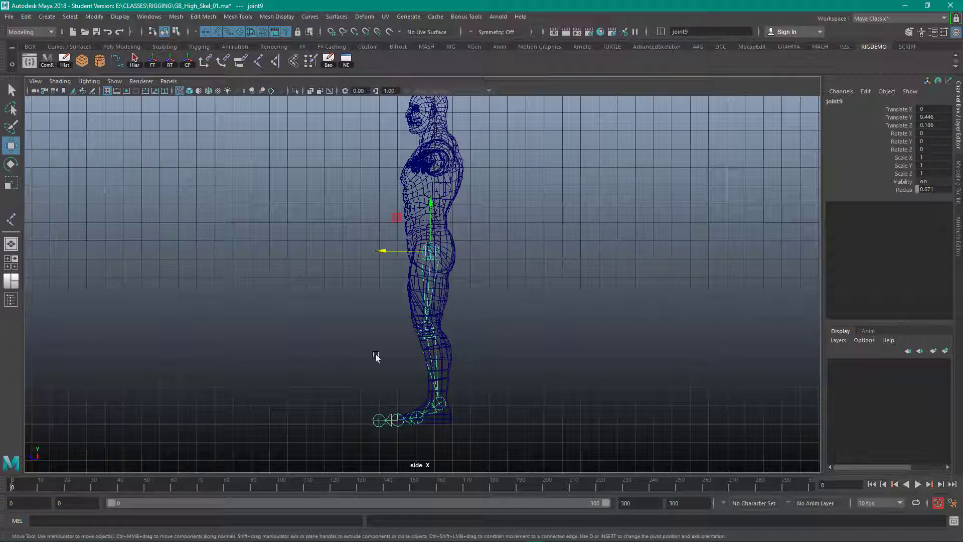
Show all four views and display the perspective view in wireframe, facing the character's front.
key("space")
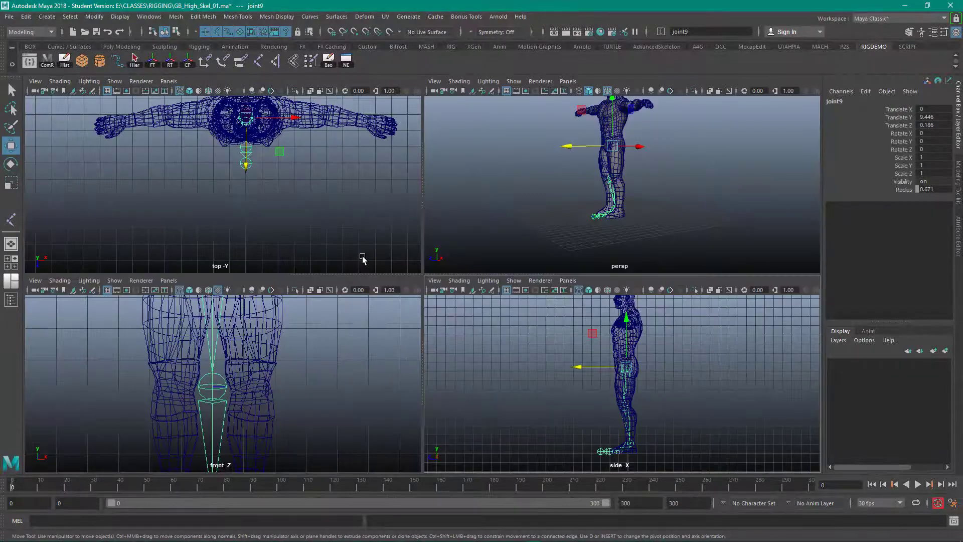
left_click_drag(452, 201, 546, 194, "alt")
scroll(526, 221, "down", 3)
middle_click_drag(527, 222, 516, 215, "alt")
key("4")
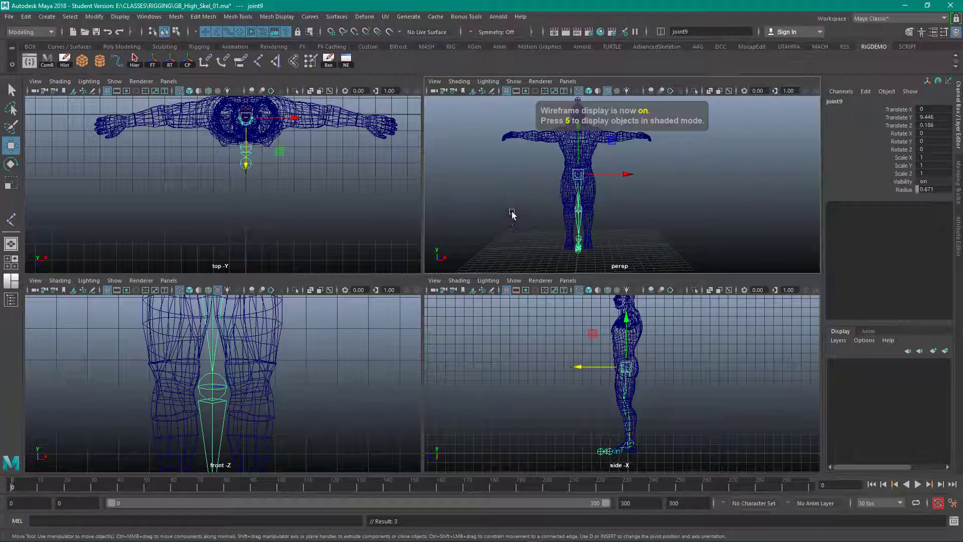
left_click_drag(511, 213, 504, 213, "alt")
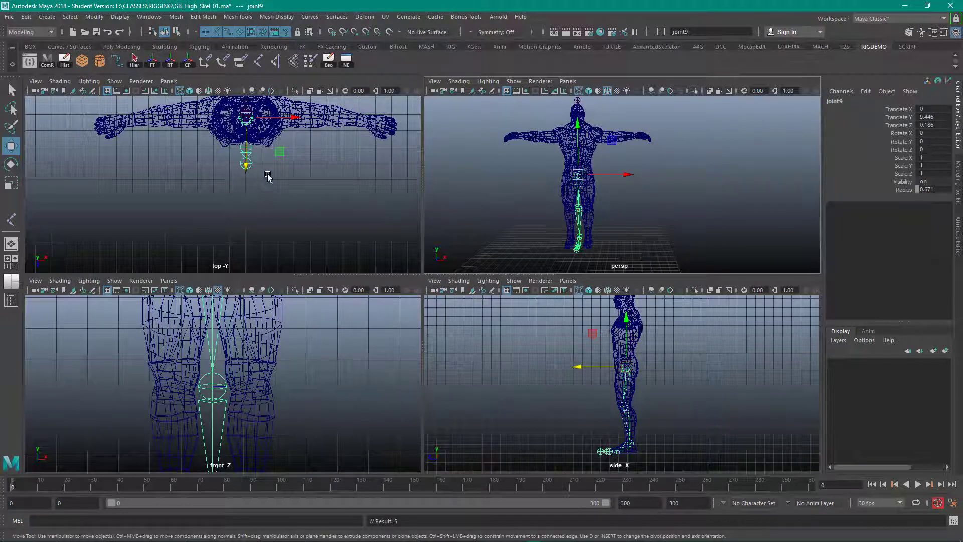
Enlarge the top view and start a separate arm chain with a clavicle joint at about X 0.73 and Z 0.80.
middle_click_drag(269, 172, 251, 242, "alt")
key("space")
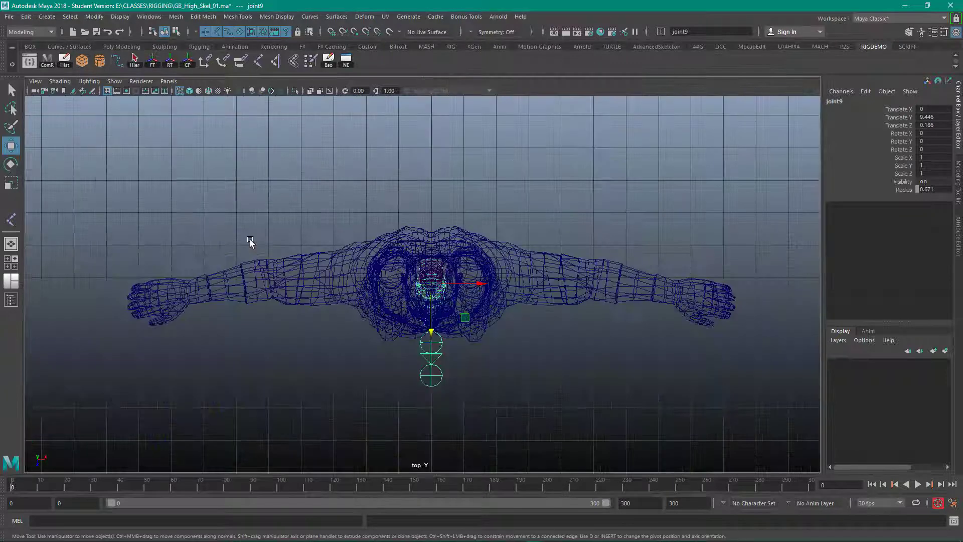
left_click_drag(348, 484, 335, 484)
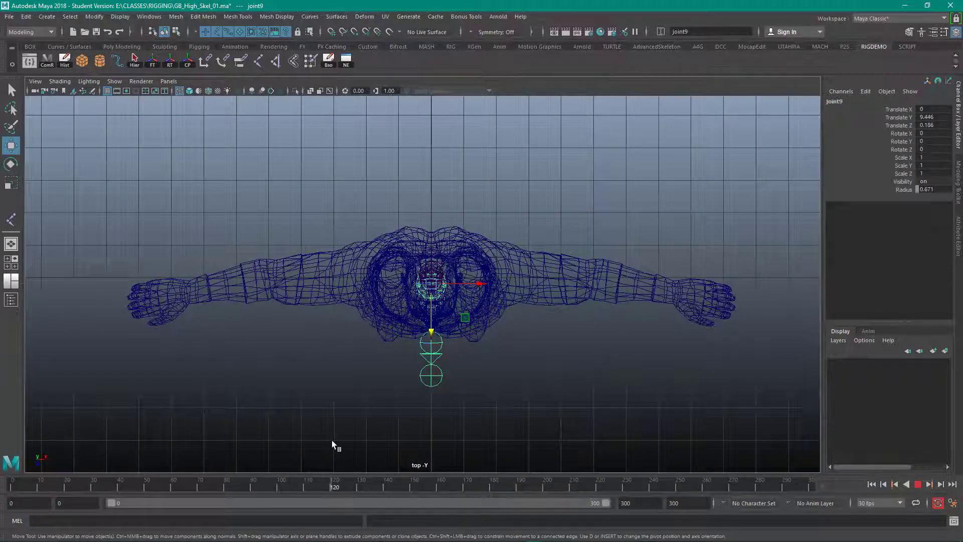
middle_click_drag(387, 437, 224, 363, "alt")
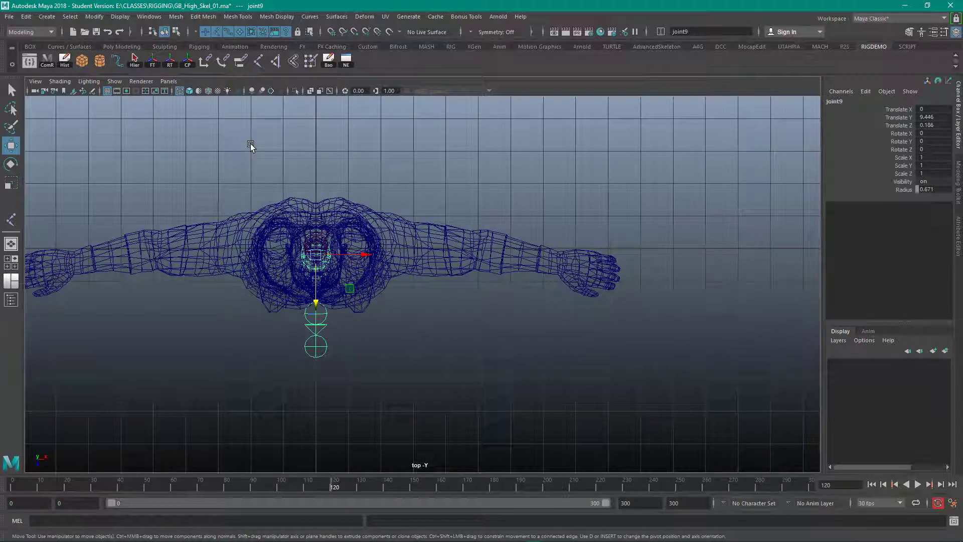
key("ctrl+shift+t")
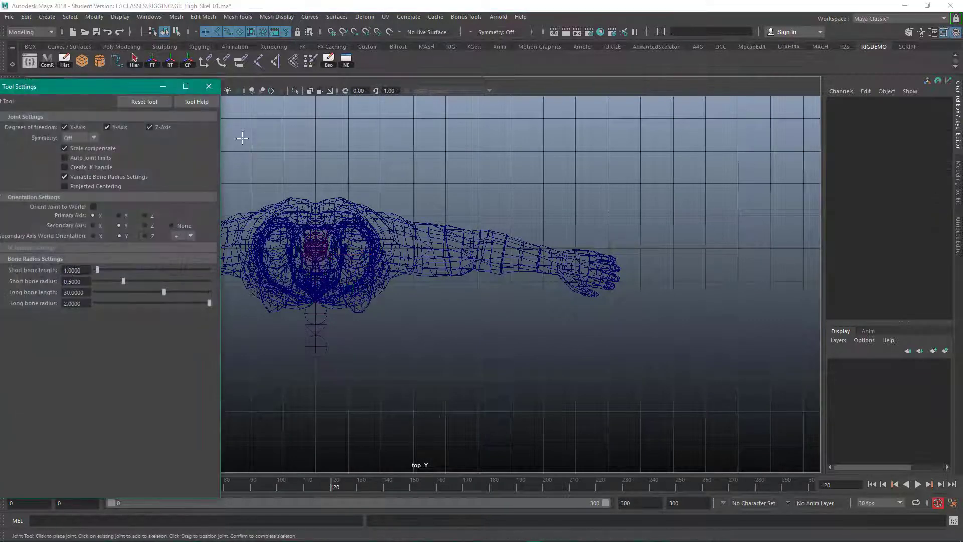
left_click(208, 87)
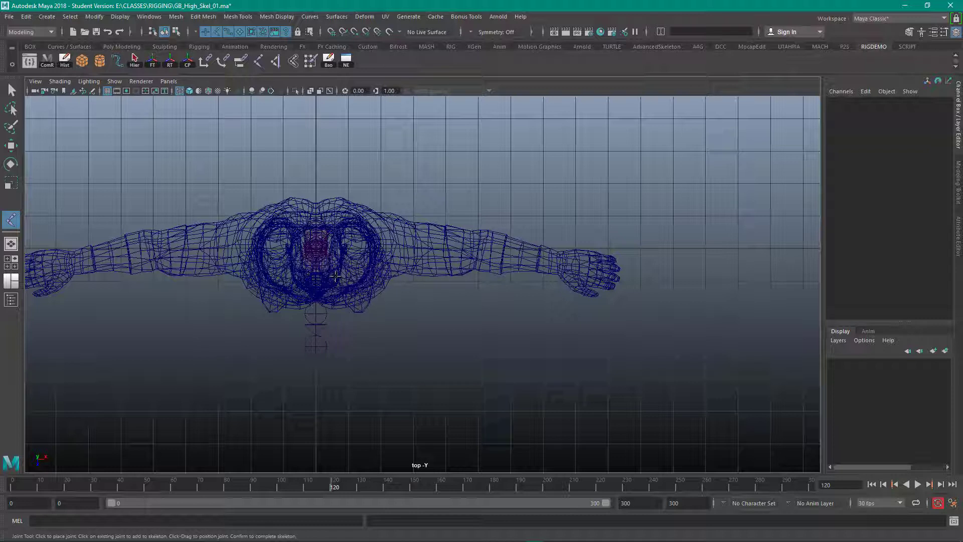
left_click(336, 275)
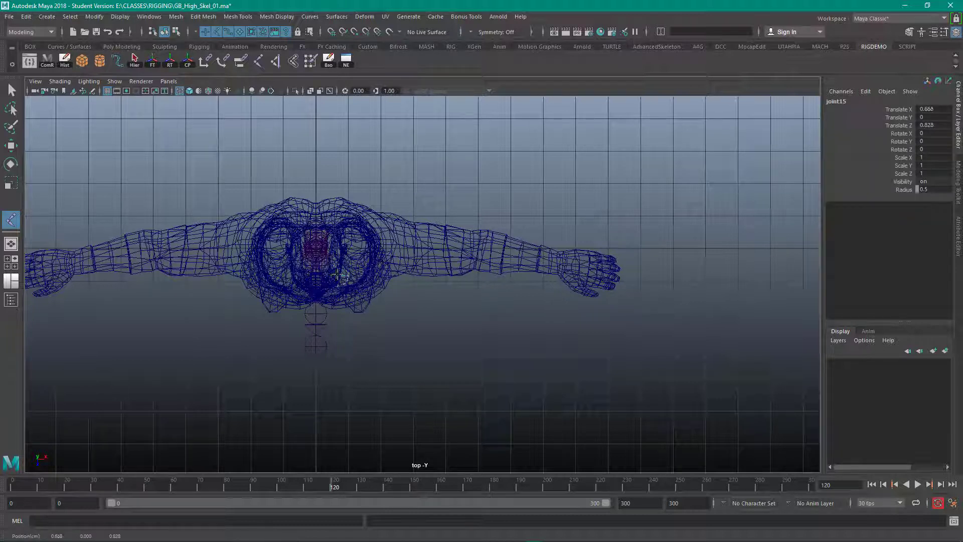
left_click_drag(339, 276, 340, 274)
Add a shoulder joint about 1.5 units out, an elbow joint about 3 units further, and a wrist joint about 2.6 units beyond it.
left_click(378, 247)
left_click(477, 243)
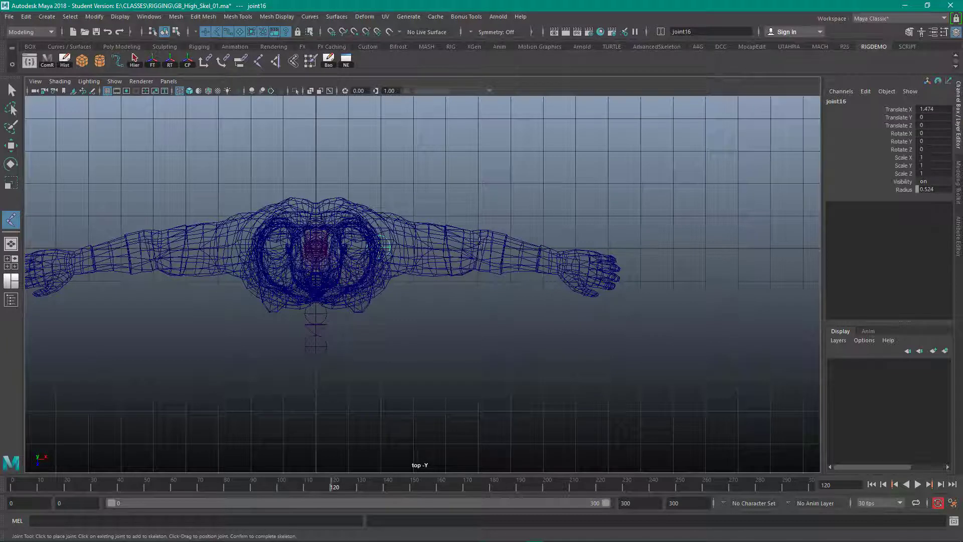
left_click(477, 243)
left_click_drag(476, 243, 478, 244)
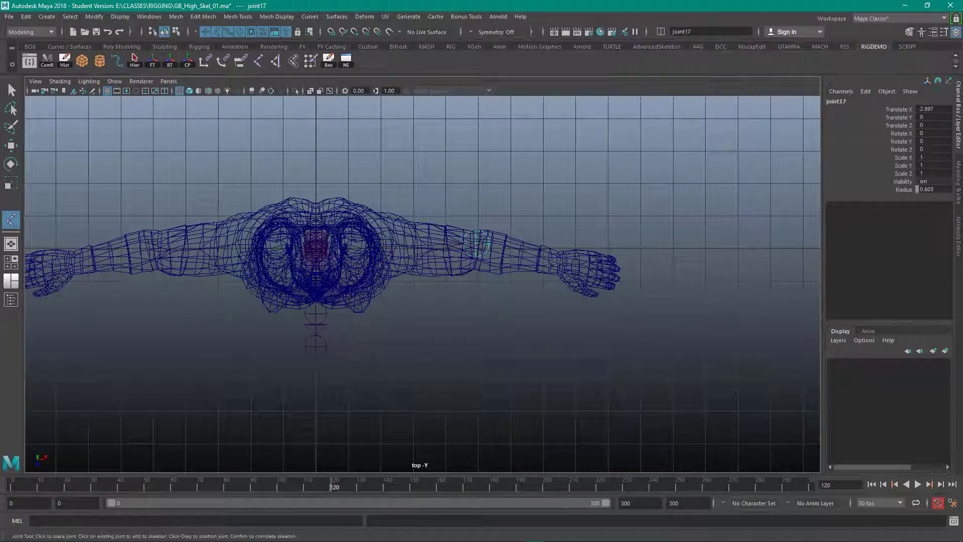
left_click(560, 263)
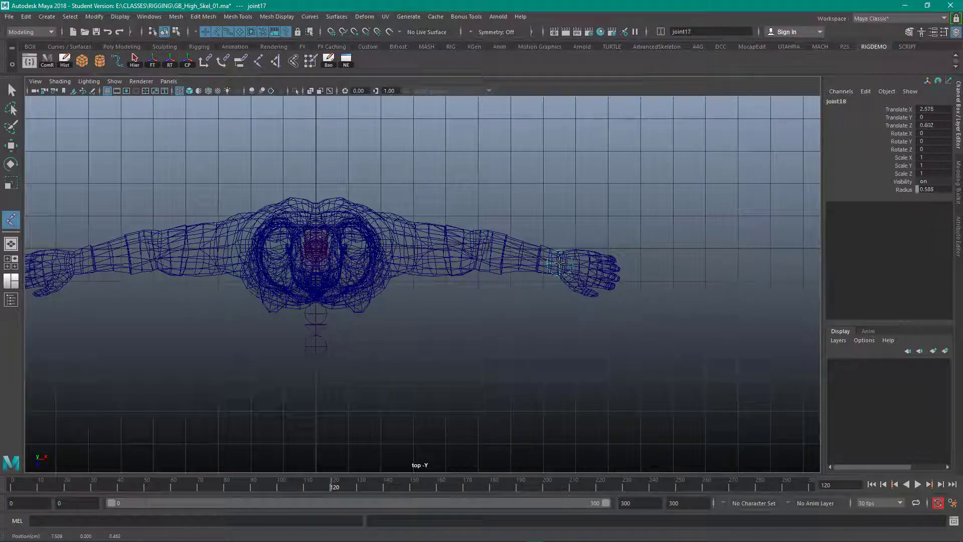
left_click_drag(560, 263, 561, 263)
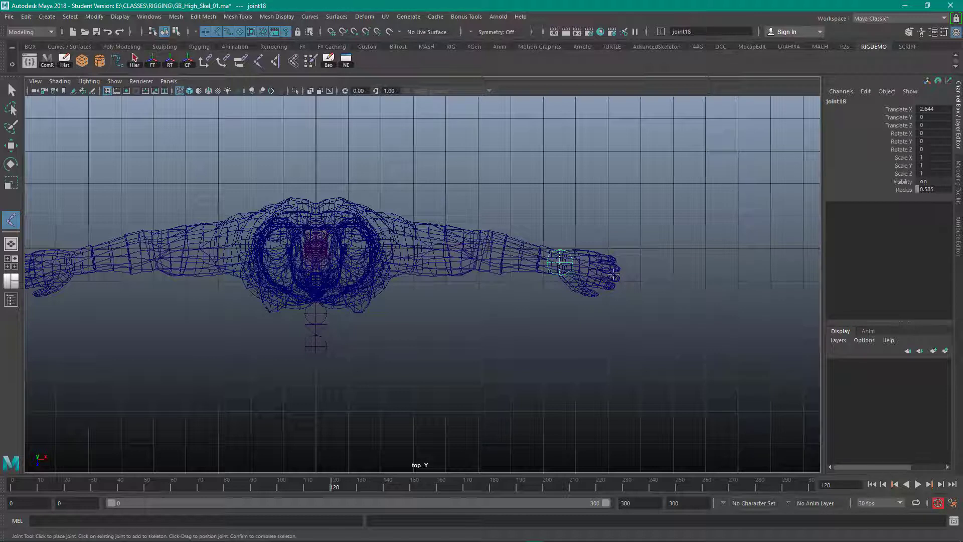
Add joints at the fingertips and about 1.2 units beyond them, and complete the arm chain.
left_click(617, 274)
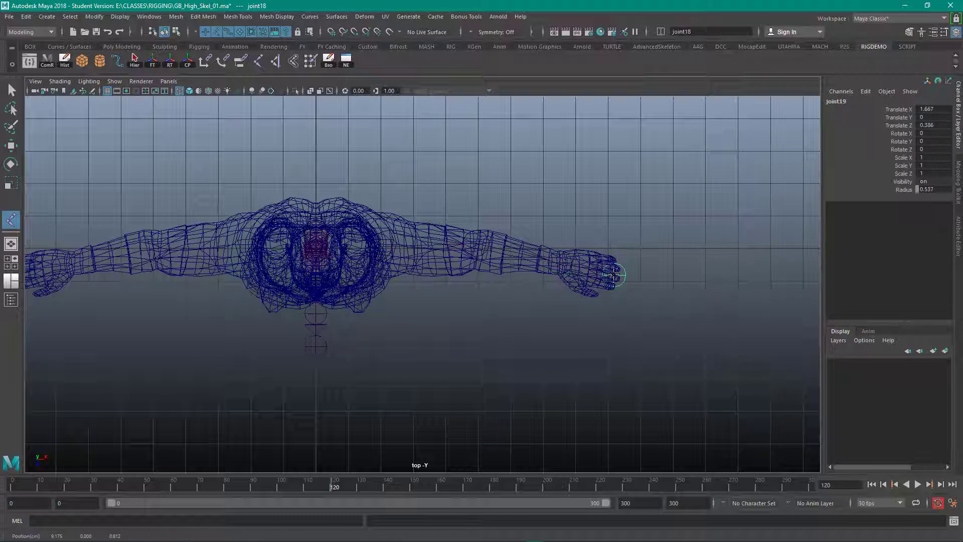
left_click(652, 283)
left_click_drag(652, 279, 650, 284)
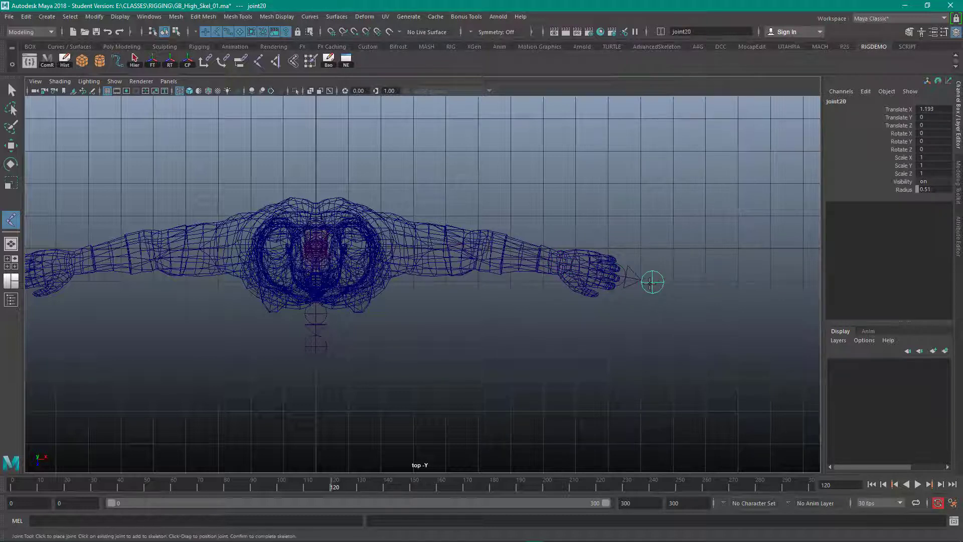
key("Return")
key("w")
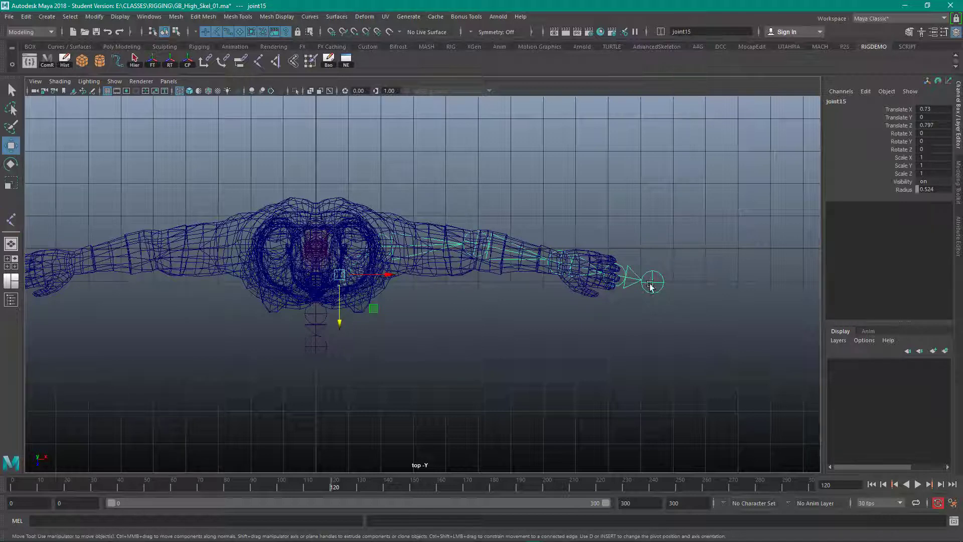
In the perspective view, raise the whole arm chain to about Y 14.5 and shift it outward to about X 1.01.
key("space")
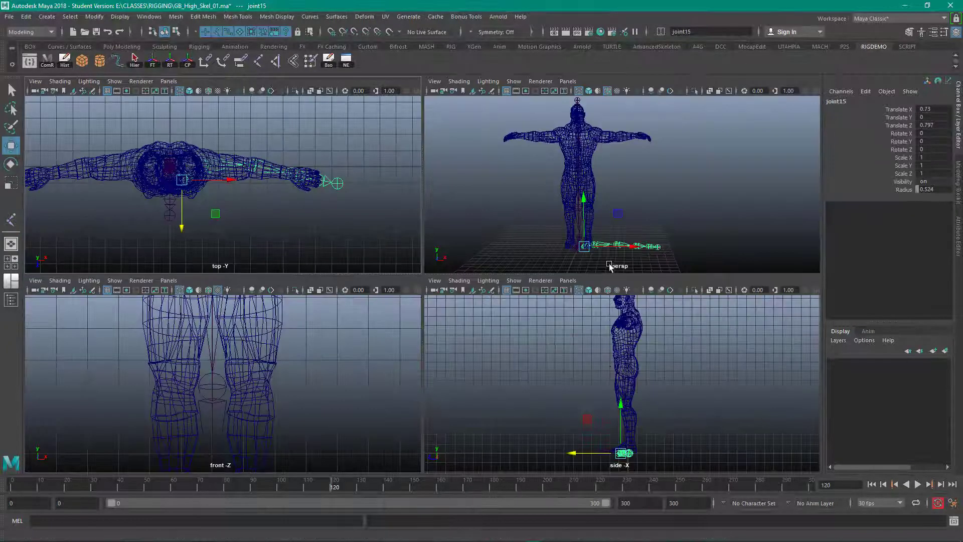
mouse_move(631, 249)
left_mouse_down("alt")
mouse_move(660, 231)
mouse_move(637, 233)
left_mouse_up("alt")
mouse_move(497, 207)
left_mouse_down("alt")
mouse_move(428, 198)
mouse_move(500, 207)
left_mouse_up("alt")
key("space")
right_click_drag(452, 365, 441, 337, "alt")
mouse_move(442, 336)
left_mouse_down("alt")
mouse_move(421, 333)
mouse_move(461, 329)
mouse_move(449, 323)
left_mouse_up("alt")
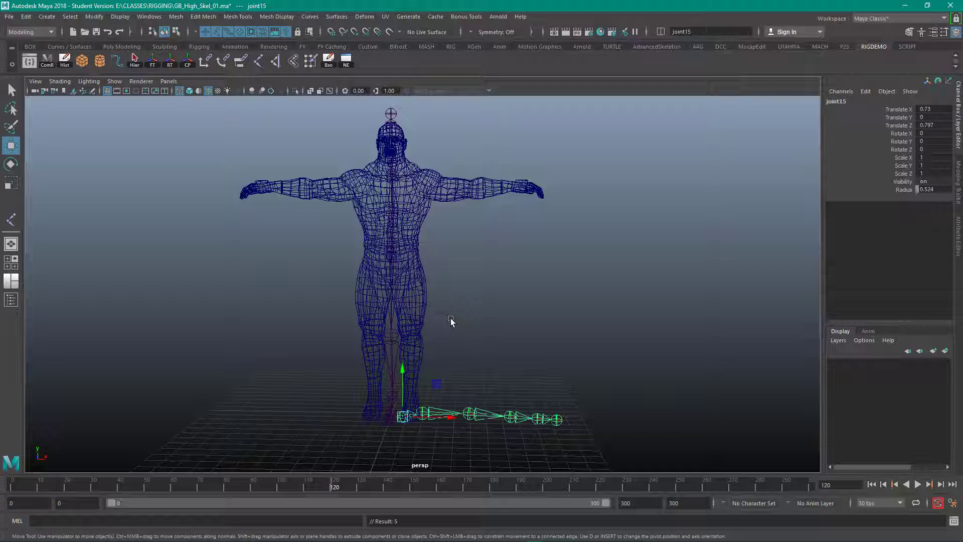
left_click_drag(454, 322, 437, 362, "alt")
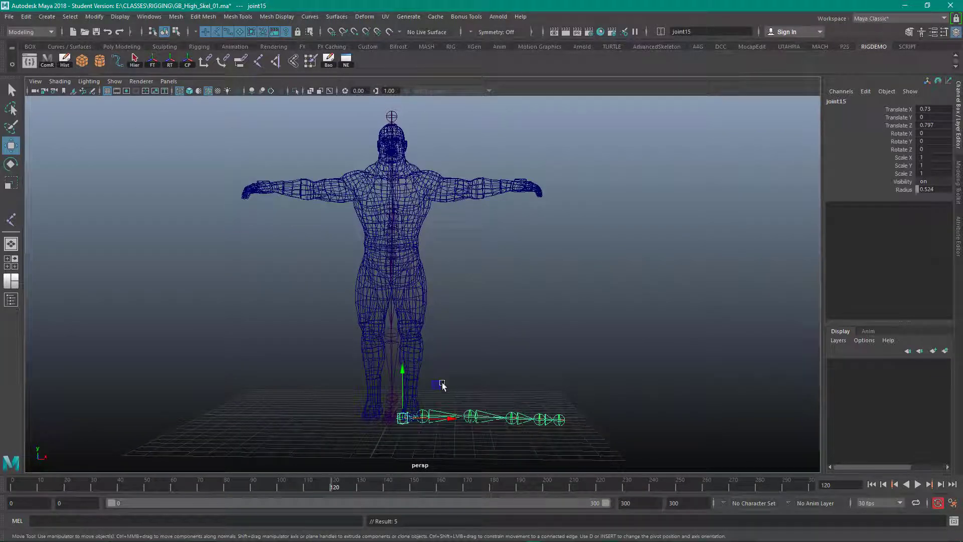
left_click_drag(402, 374, 417, 139)
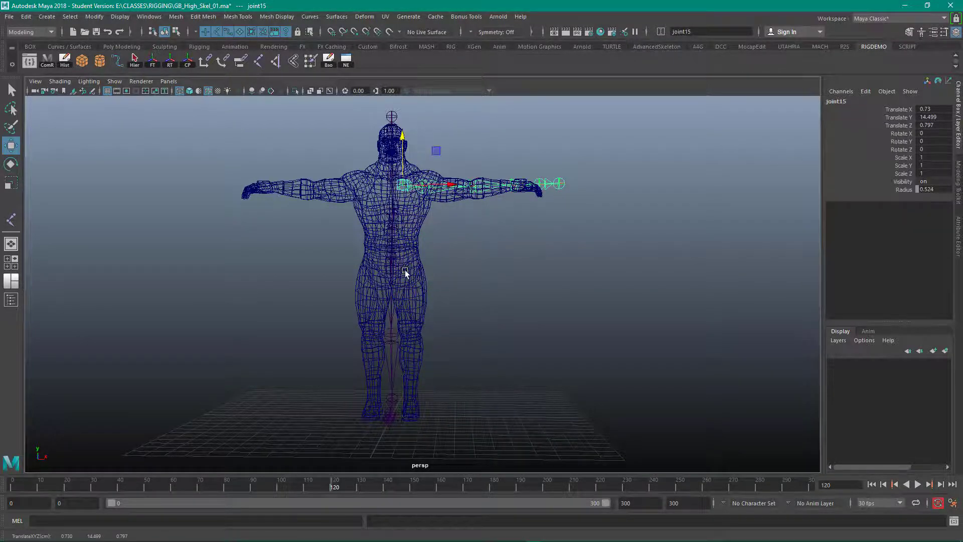
scroll(402, 271, "up", 10)
scroll(511, 364, "down", 5)
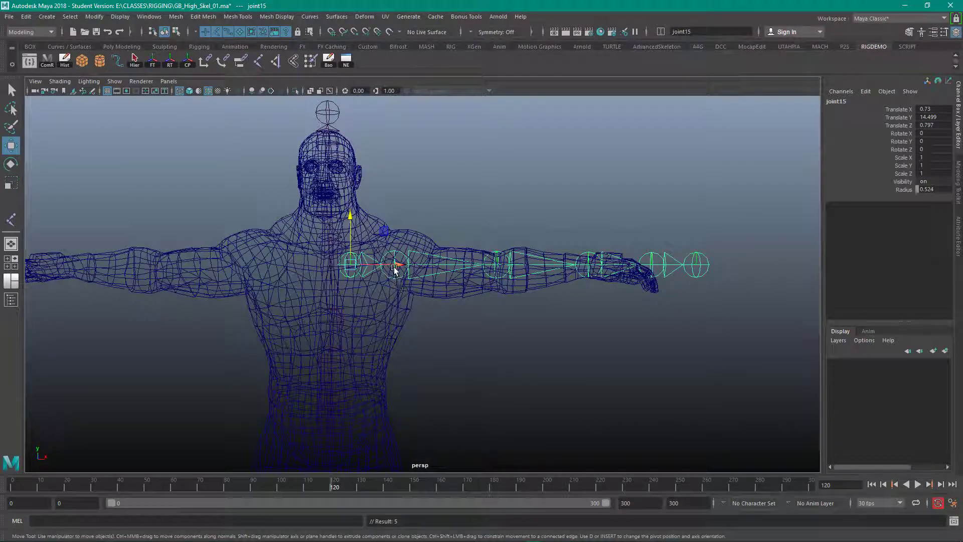
left_click_drag(400, 265, 407, 266)
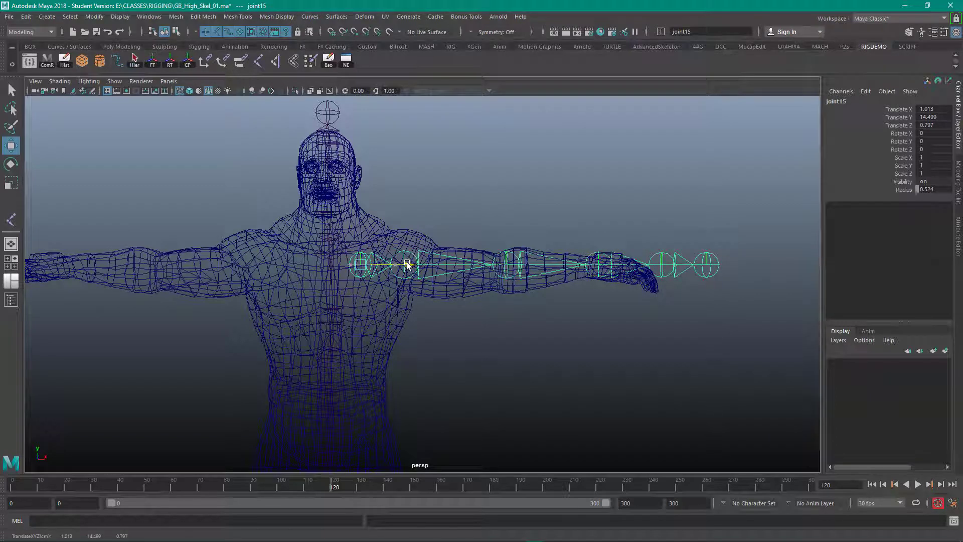
Raise the shoulder joint to about Translate Y 0.32 and lower the elbow joint into the mesh's elbow at about Translate Y -0.47.
left_click(427, 255)
left_click(406, 265)
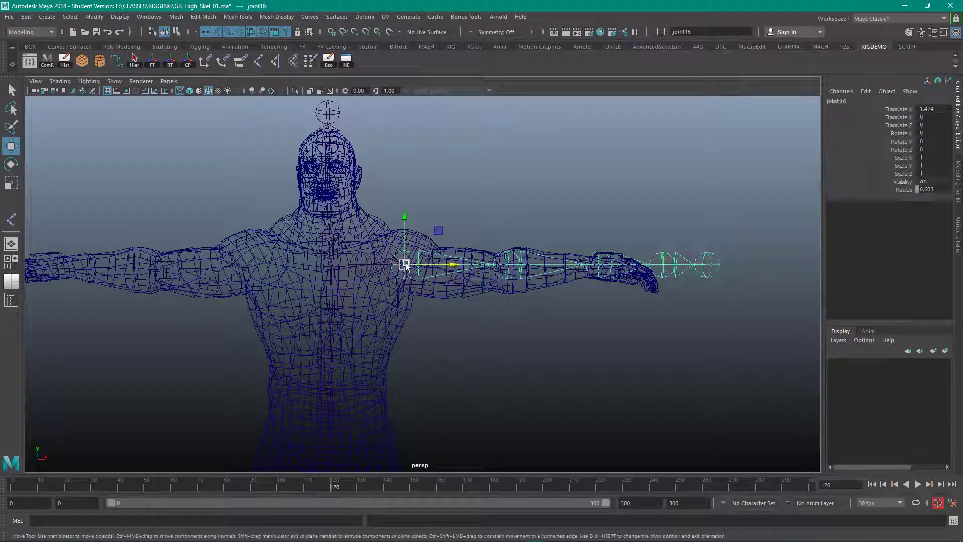
left_click_drag(406, 265, 411, 255)
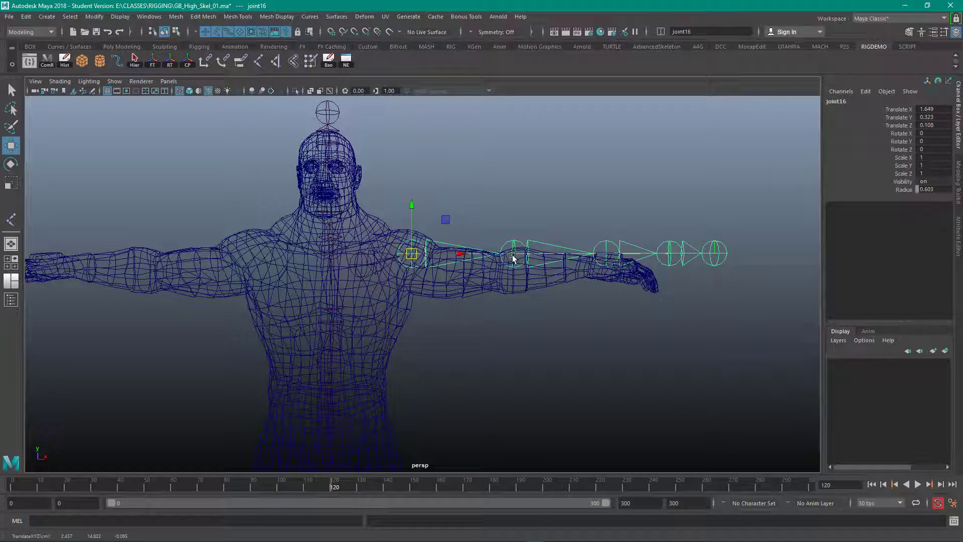
left_click(513, 257)
left_click_drag(513, 257, 502, 271)
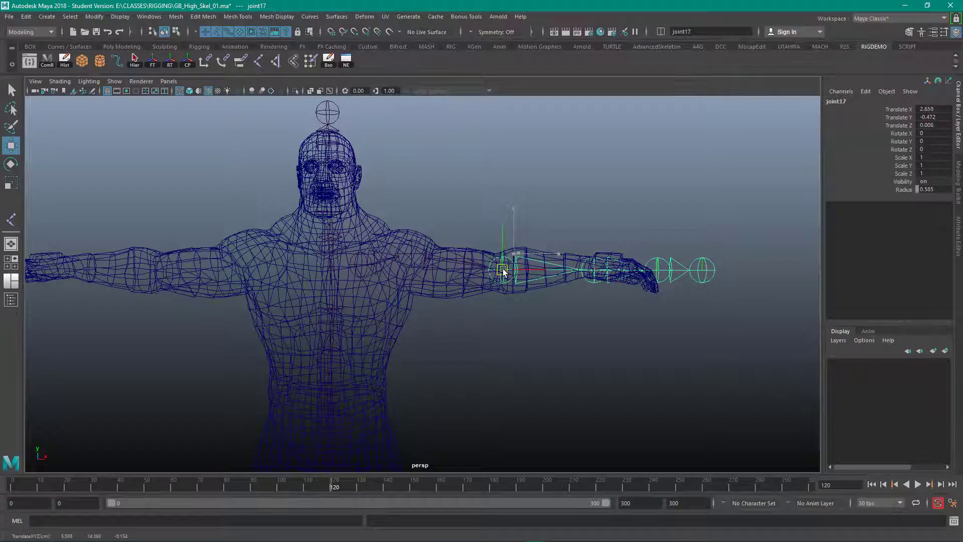
Raise the wrist joint to about Translate Y 0.1 and lower the fingertip and end joints to follow the hand's bend.
left_click(594, 270)
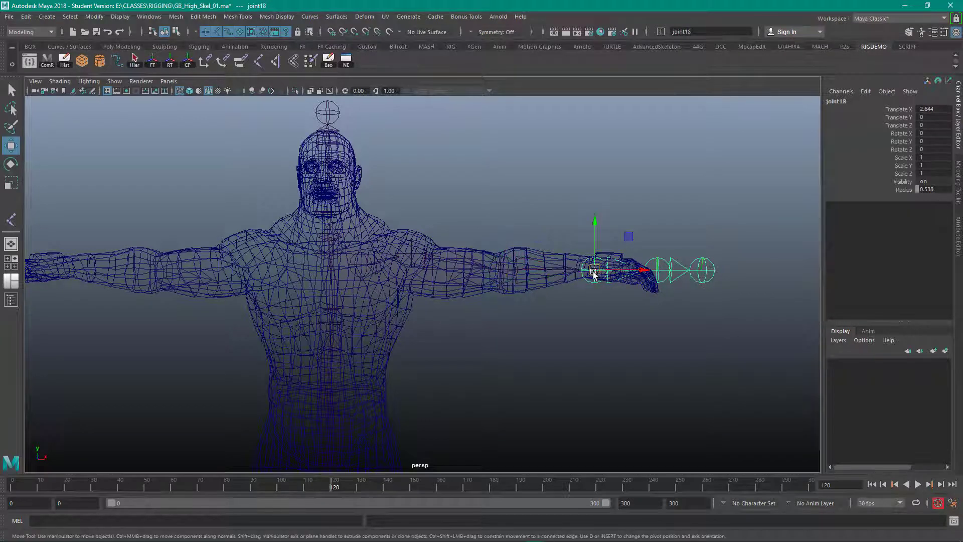
left_click_drag(594, 269, 594, 266)
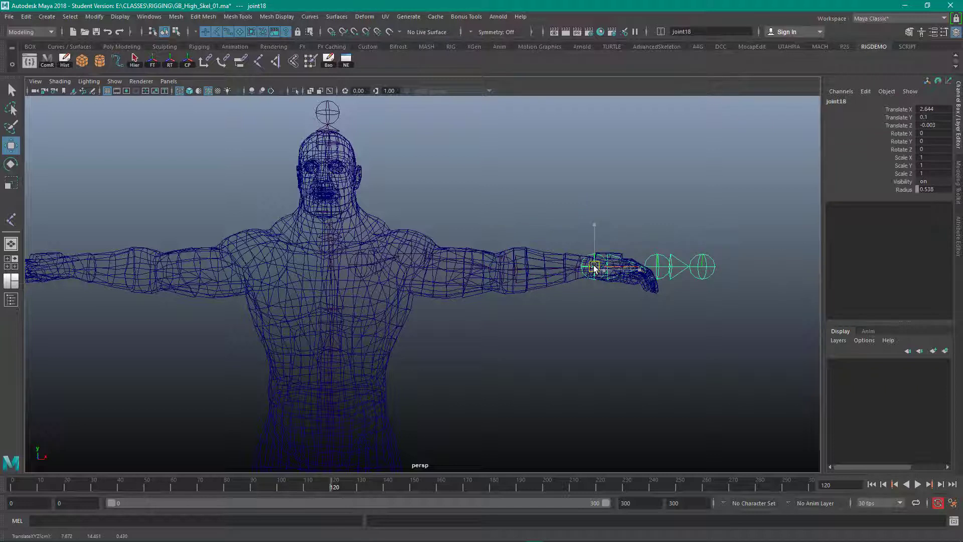
left_click(658, 270)
left_click_drag(659, 270, 659, 287)
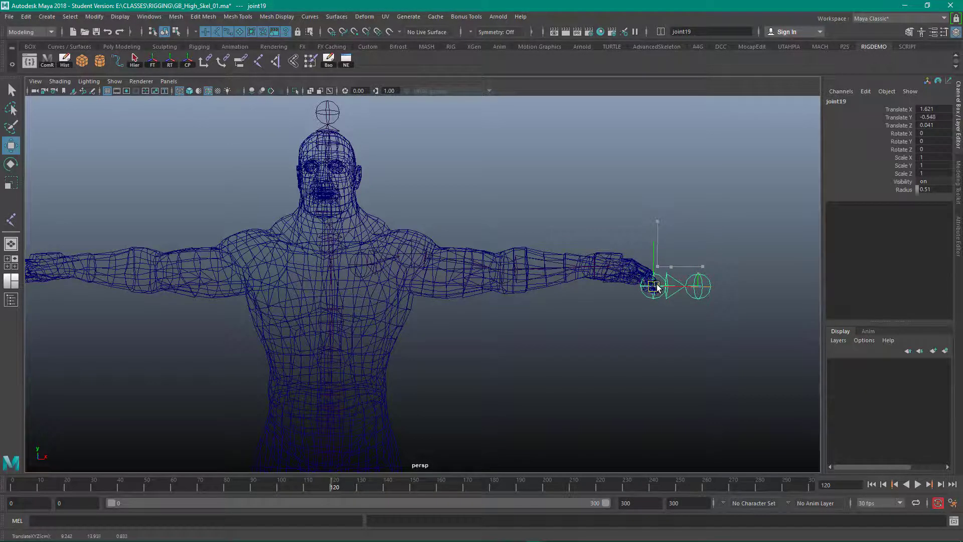
left_click(700, 278)
left_click_drag(698, 285, 683, 311)
Move the whole leg chain from the body's centre into the character's leg, at about X 1.08.
middle_click_drag(486, 374, 503, 170, "alt")
left_click(352, 285)
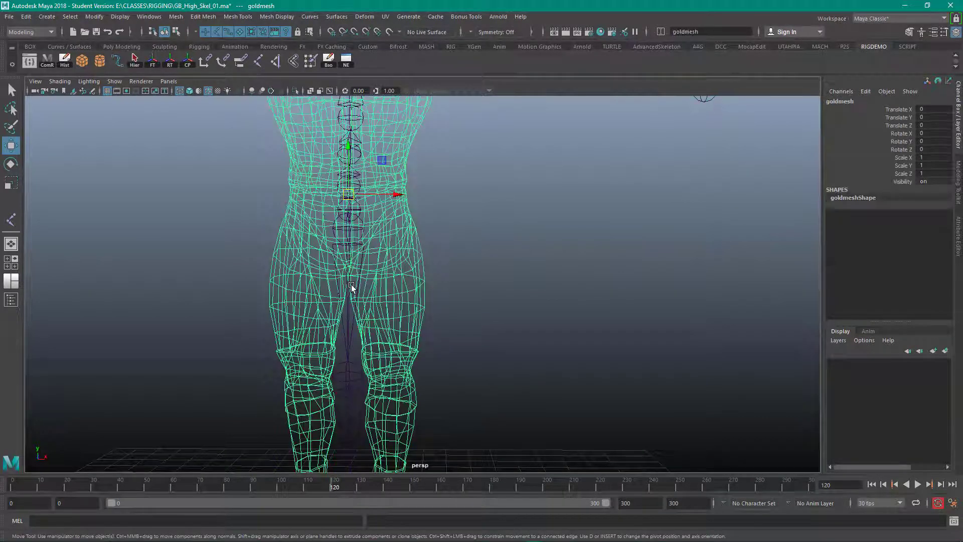
left_click(349, 327)
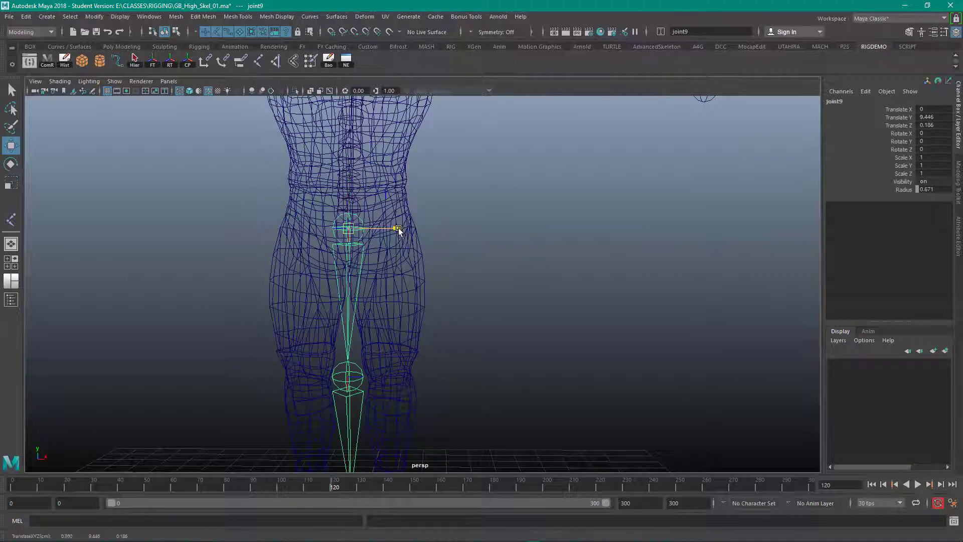
left_click_drag(401, 229, 436, 229)
Centre the knee joint in the leg at about Translate Z -0.16 and the ankle joint at about Translate Z -0.03.
middle_click_drag(401, 384, 410, 219, "alt")
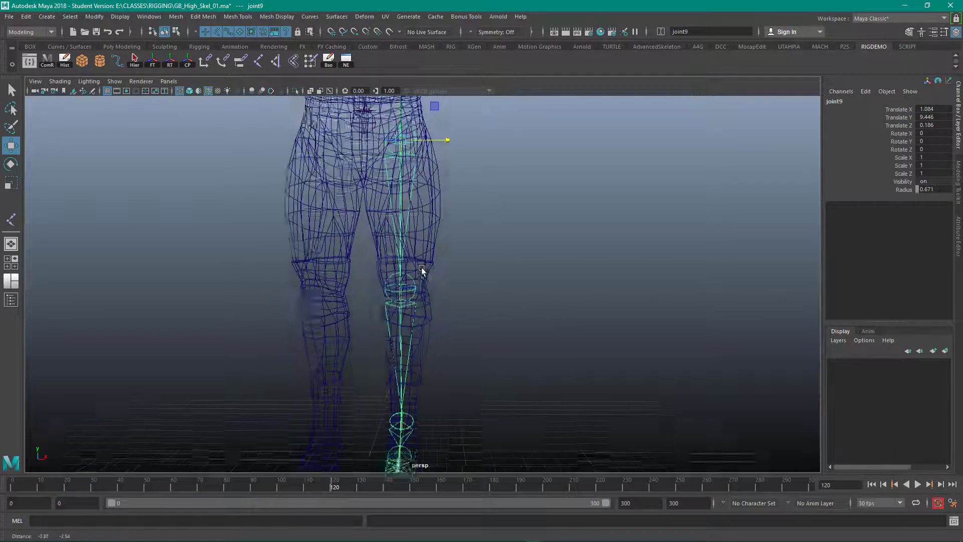
left_click(410, 216)
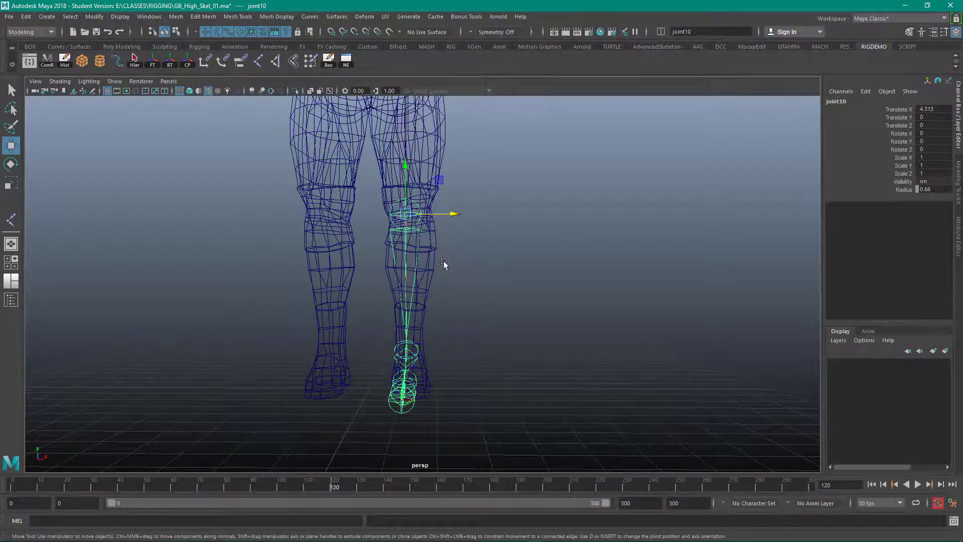
left_click_drag(443, 260, 435, 269, "alt")
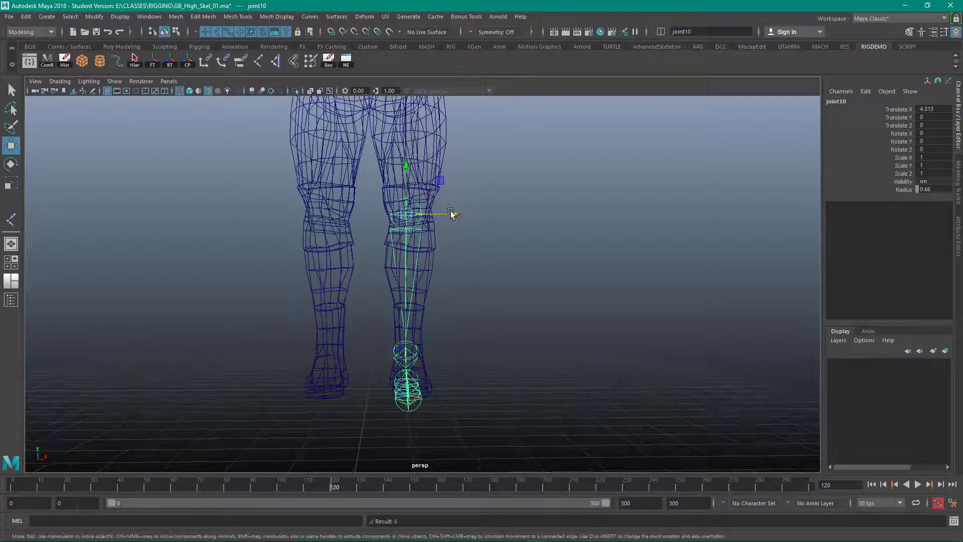
left_click_drag(452, 215, 458, 214)
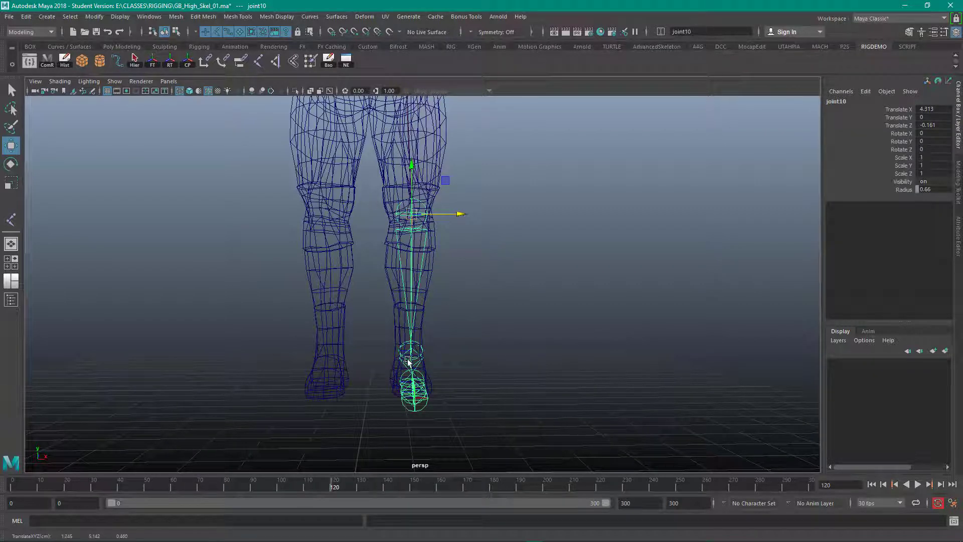
left_click(410, 351)
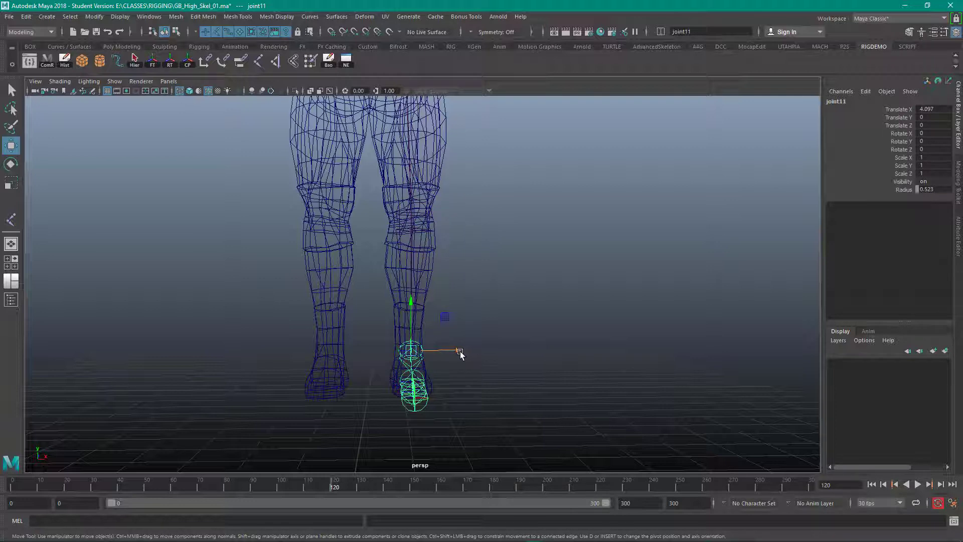
left_click_drag(461, 354, 459, 354)
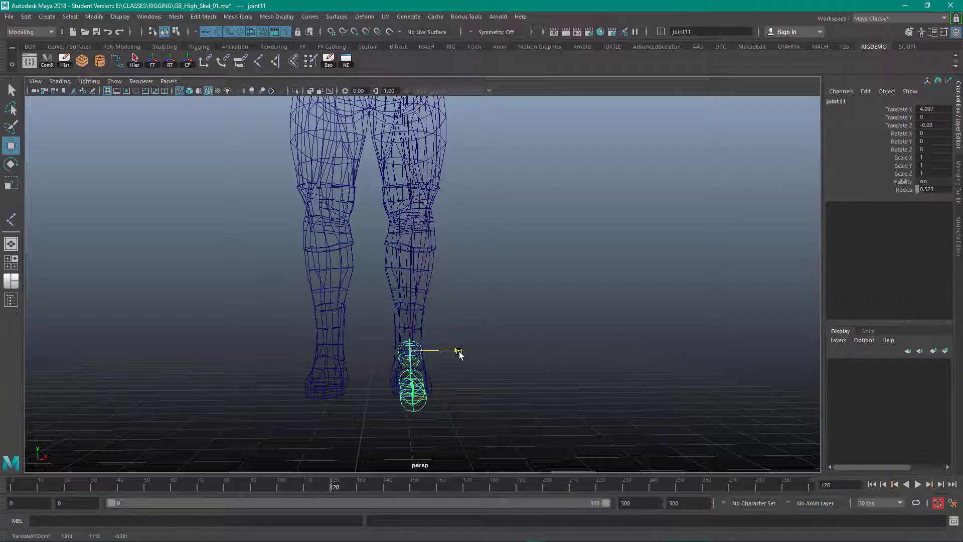
Shift the ball-of-foot joint outward to about Translate Z -0.07, seen from above the foot.
left_click_drag(507, 316, 566, 346, "alt")
left_click(441, 272)
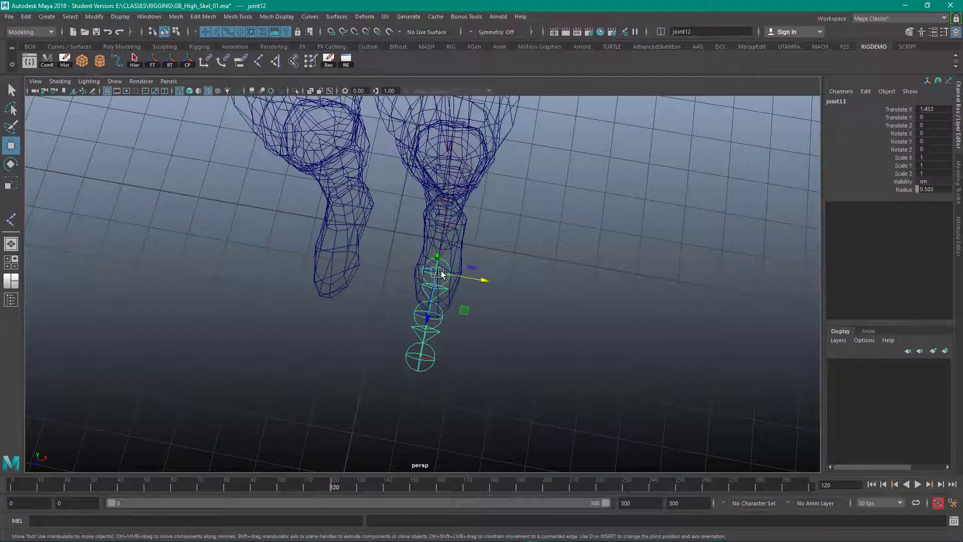
left_click_drag(482, 279, 484, 282)
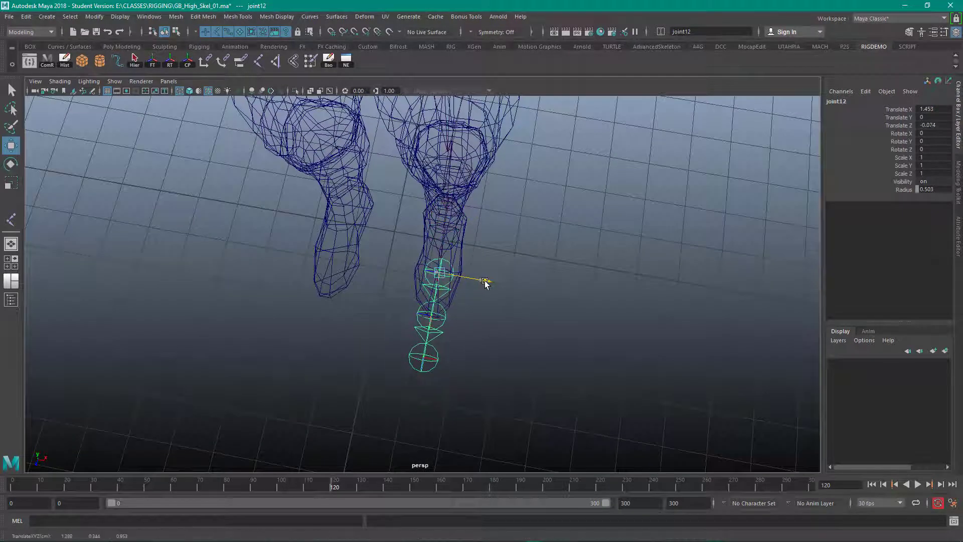
Shift the toe joint outward to about Translate Z -0.06 and the end joint to about Translate Z -0.03.
left_click(441, 319)
left_click_drag(472, 322, 477, 326)
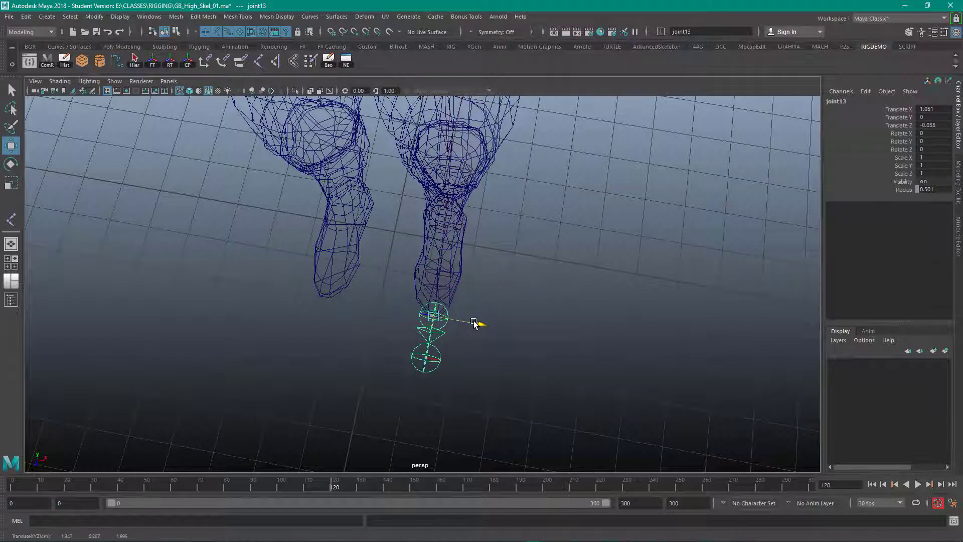
left_click(436, 363)
left_click_drag(459, 364, 461, 365)
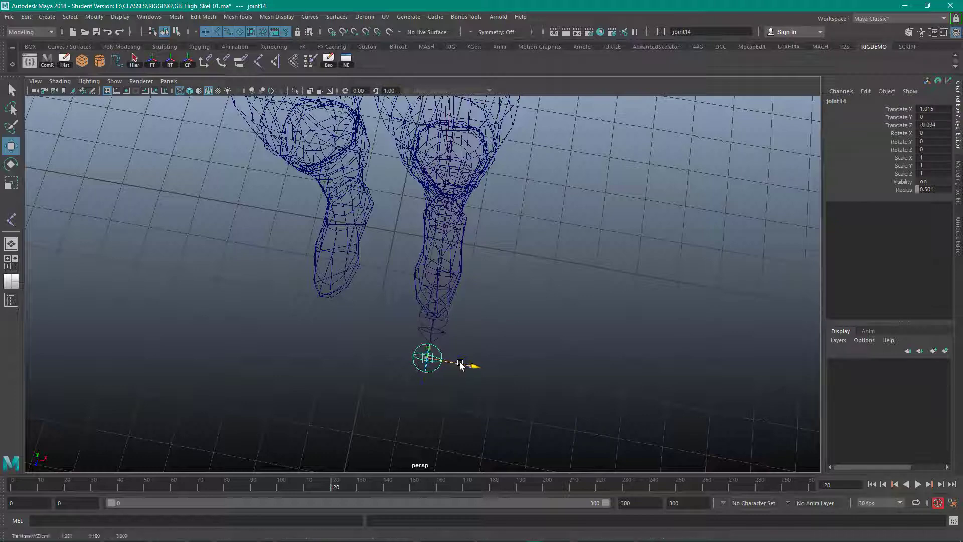
Add the polygon Backface Culling command to the RIGDEMO shelf and place its shortcut right after the Hist one.
right_click_drag(501, 376, 235, 301, "alt")
mouse_move(236, 301)
left_mouse_down("alt")
mouse_move(270, 308)
mouse_move(246, 408)
mouse_move(262, 357)
mouse_move(279, 340)
mouse_move(230, 338)
mouse_move(273, 331)
mouse_move(268, 276)
mouse_move(236, 316)
left_mouse_up("alt")
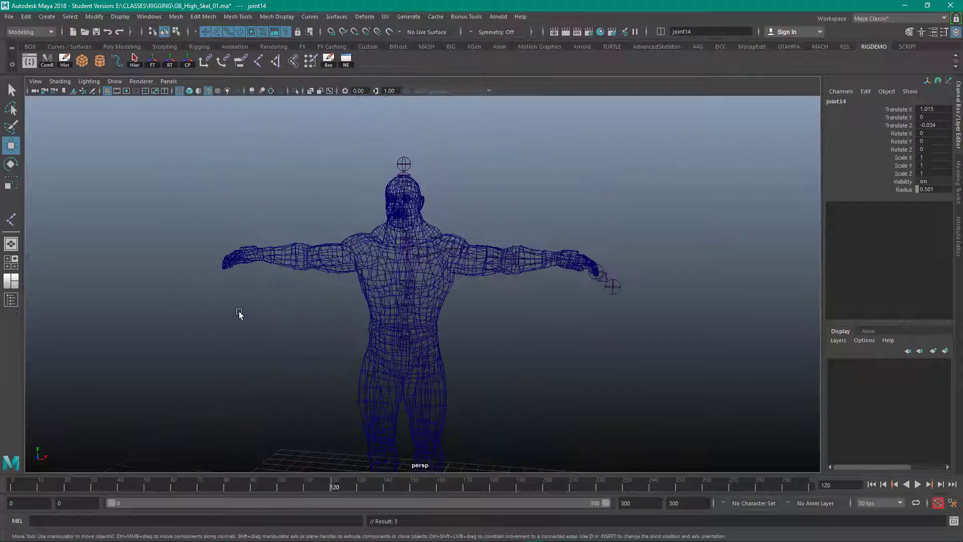
right_click_drag(236, 316, 478, 369, "alt")
left_click_drag(477, 370, 382, 318, "alt")
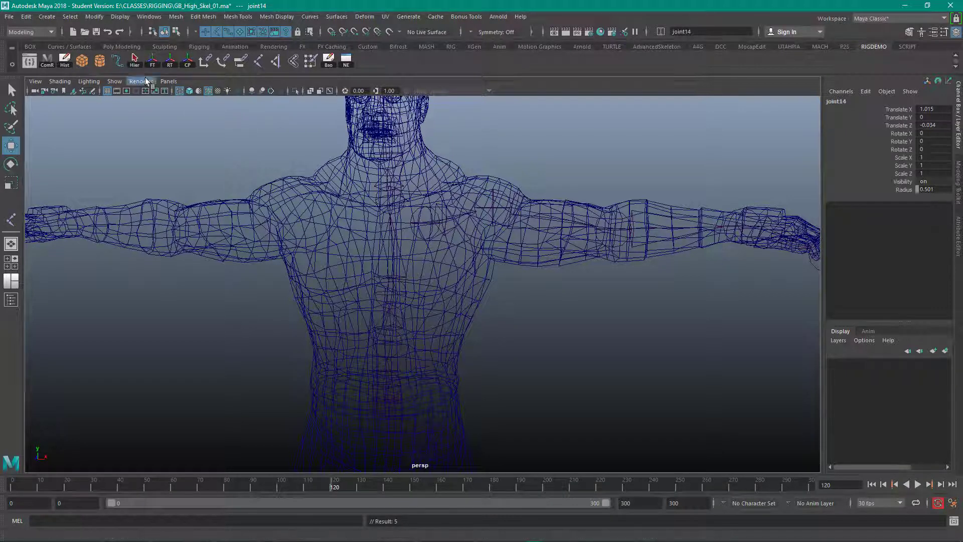
left_click(120, 17)
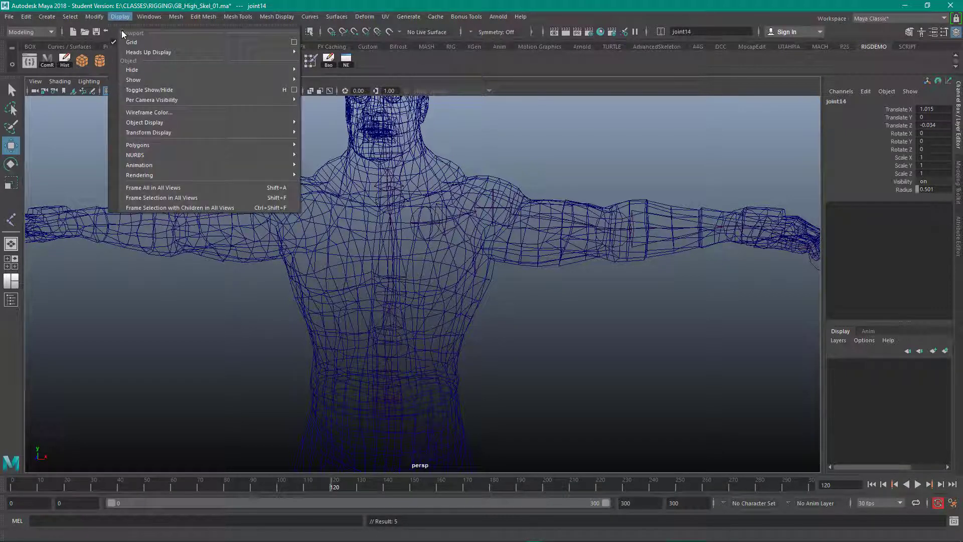
mouse_move(142, 146)
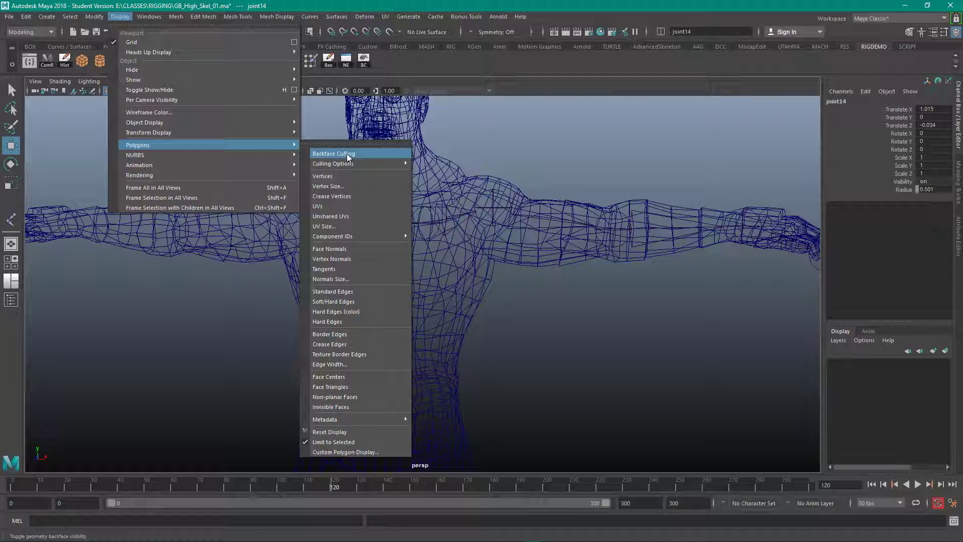
left_click(352, 152)
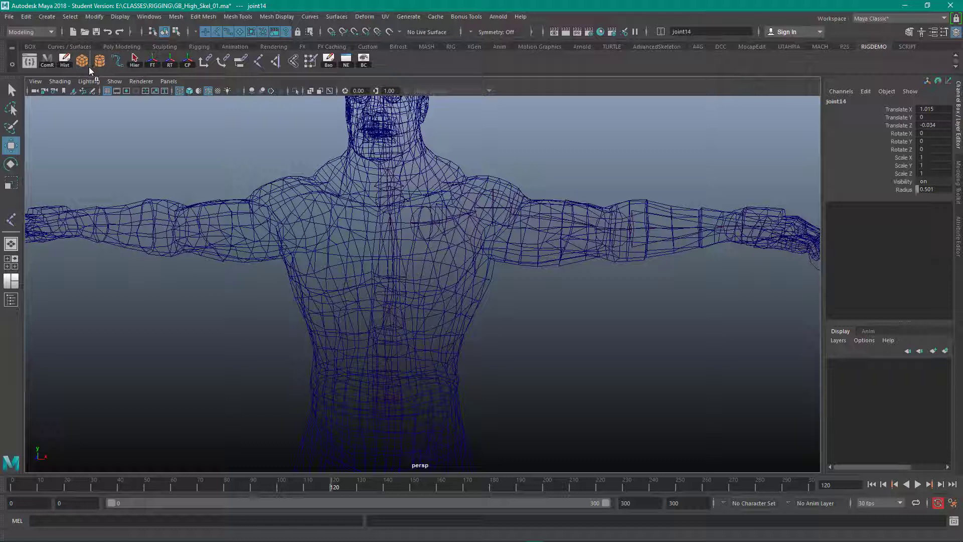
middle_click_drag(73, 71, 74, 70)
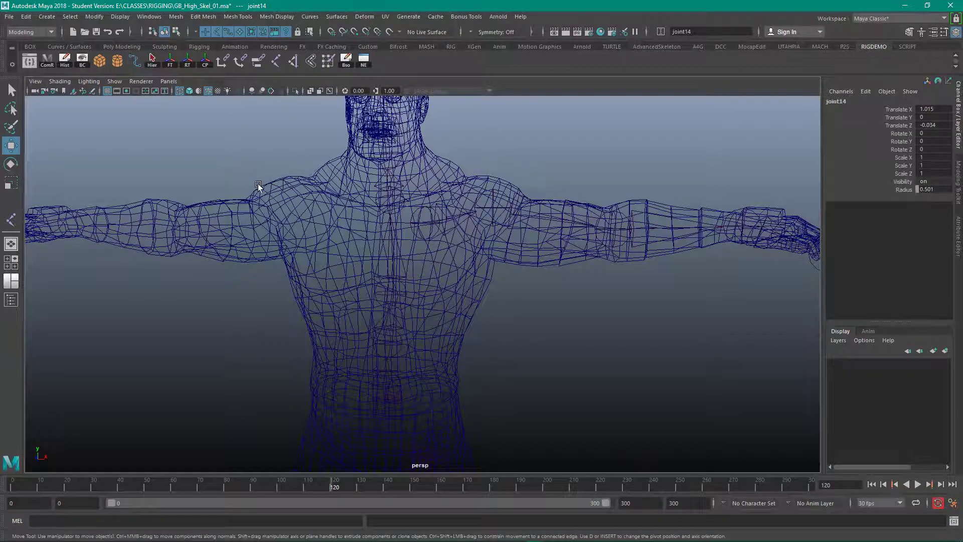
Turn on backface culling for the character's body mesh using the new BC shelf shortcut.
left_click(281, 230)
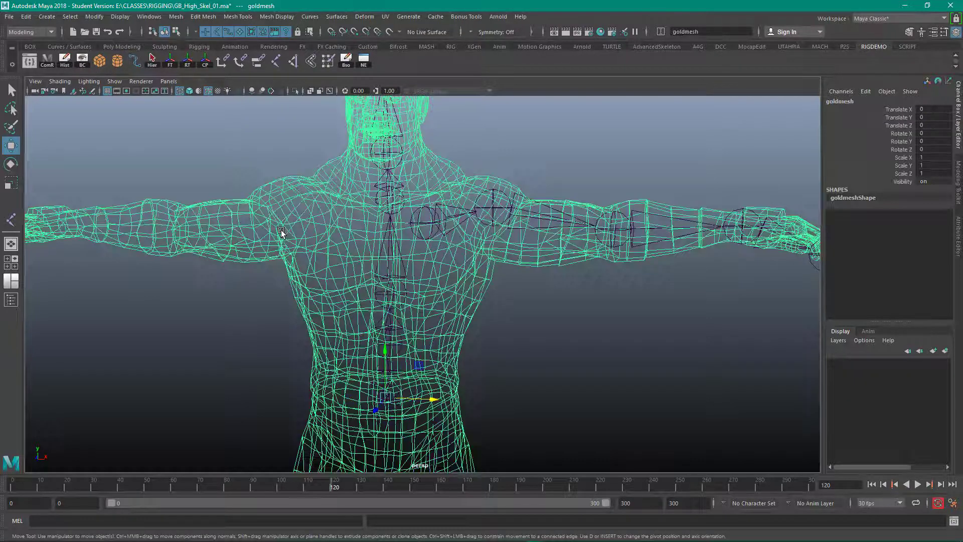
left_click(83, 59)
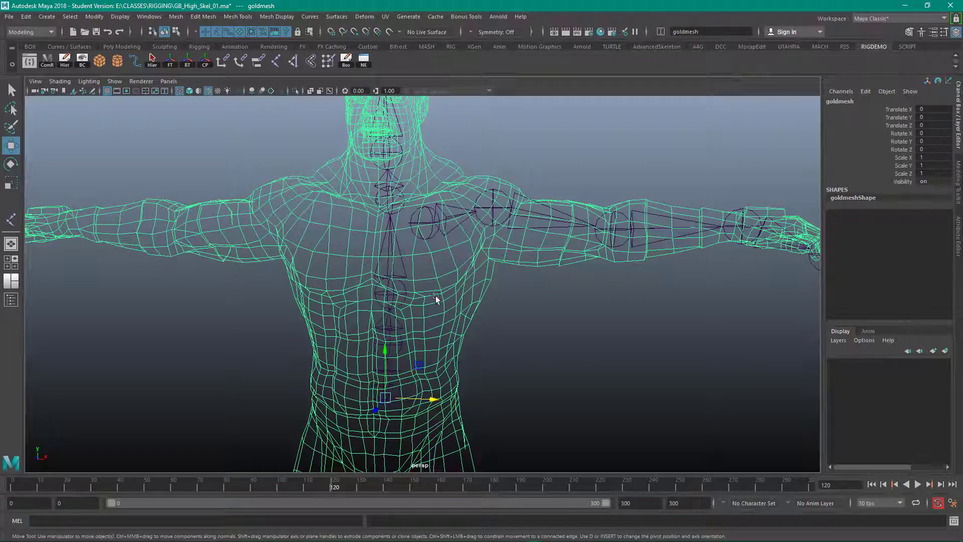
left_click_drag(435, 296, 301, 261, "alt")
right_click_drag(301, 261, 117, 234, "alt")
right_click_drag(240, 285, 477, 319, "alt")
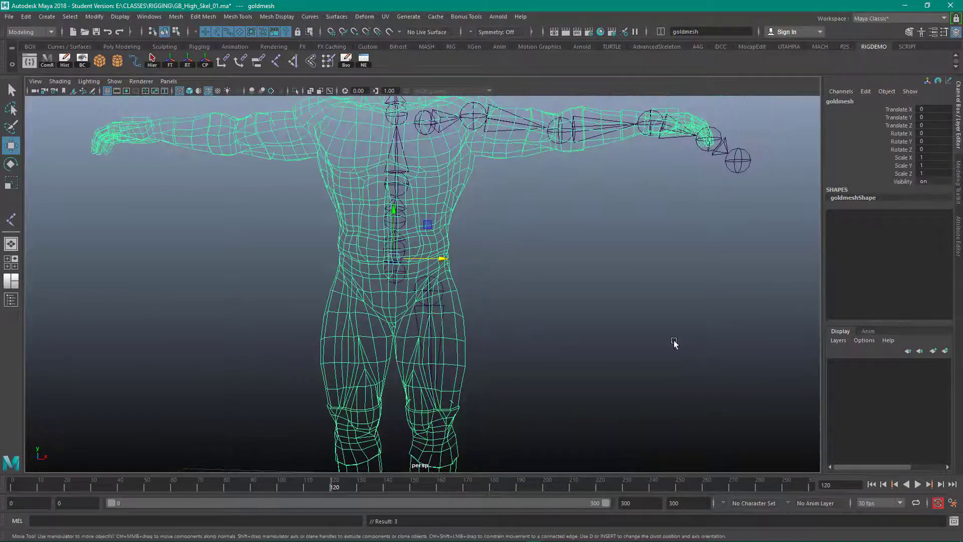
Create a display layer for the selected body mesh, named Geo and coloured blue.
left_click(945, 351)
double_click(871, 365)
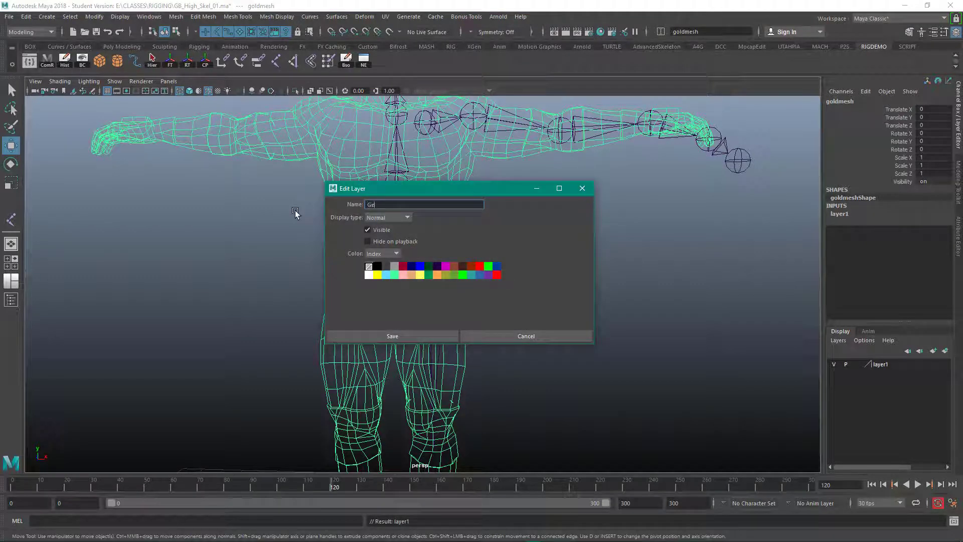
key("Return")
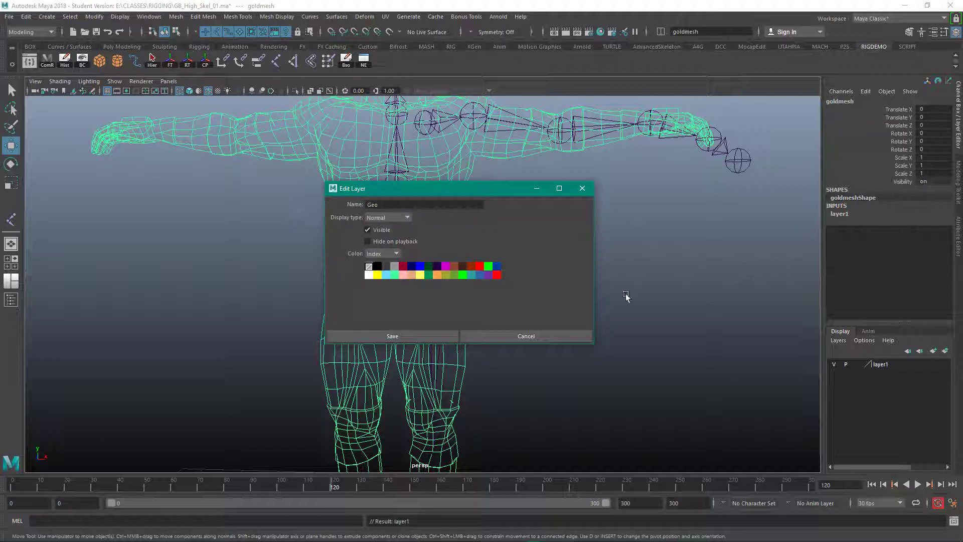
left_click(419, 265)
left_click(426, 335)
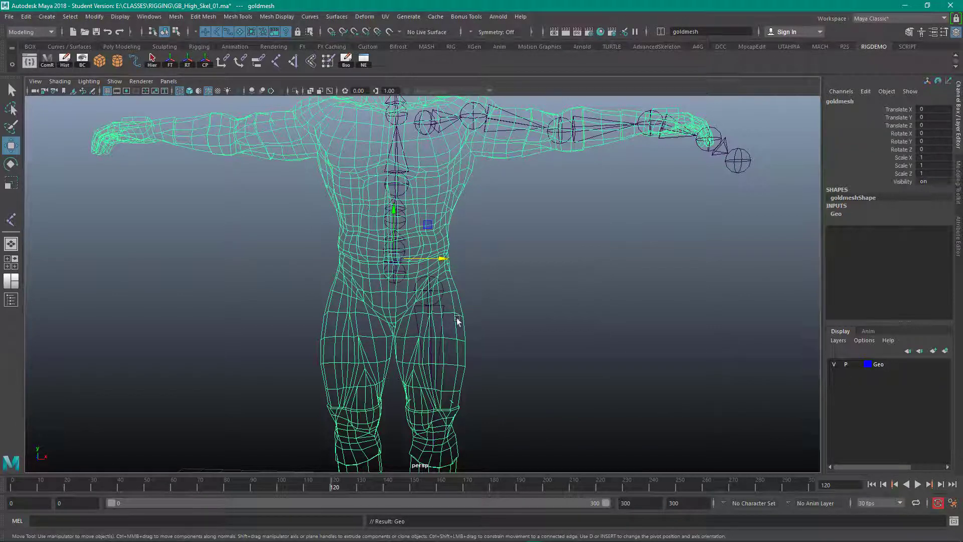
Put the spine, leg and arm joint chains together on a new display layer.
left_click(399, 283)
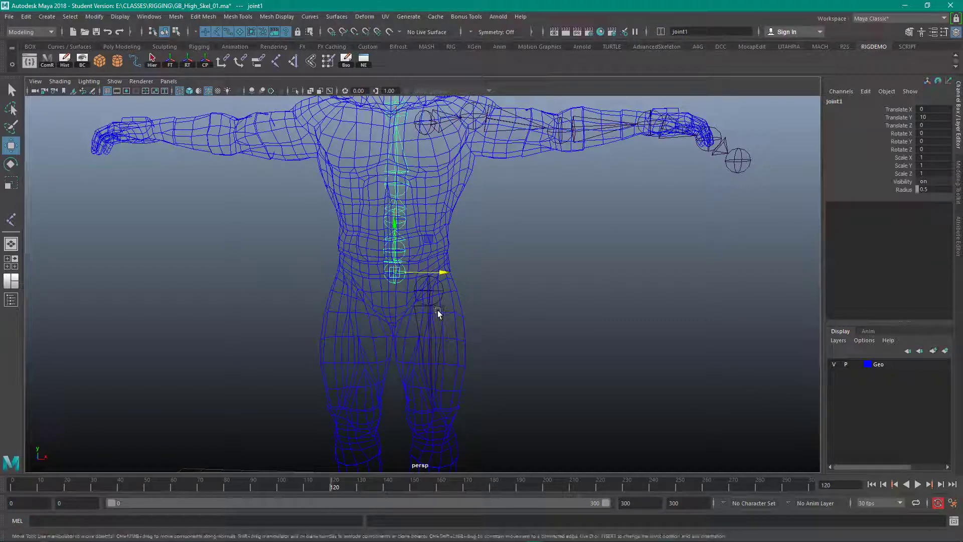
left_click(416, 318, "shift")
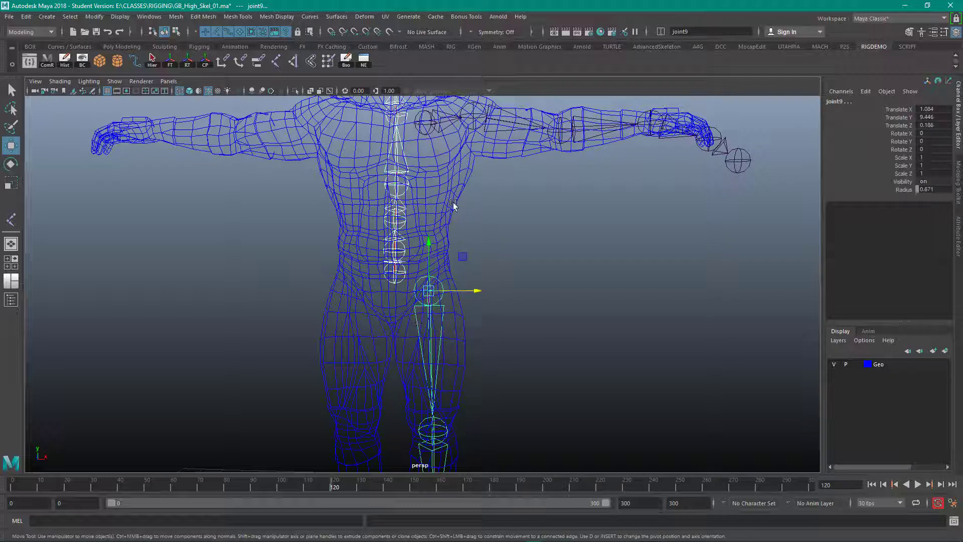
left_click(422, 135, "shift")
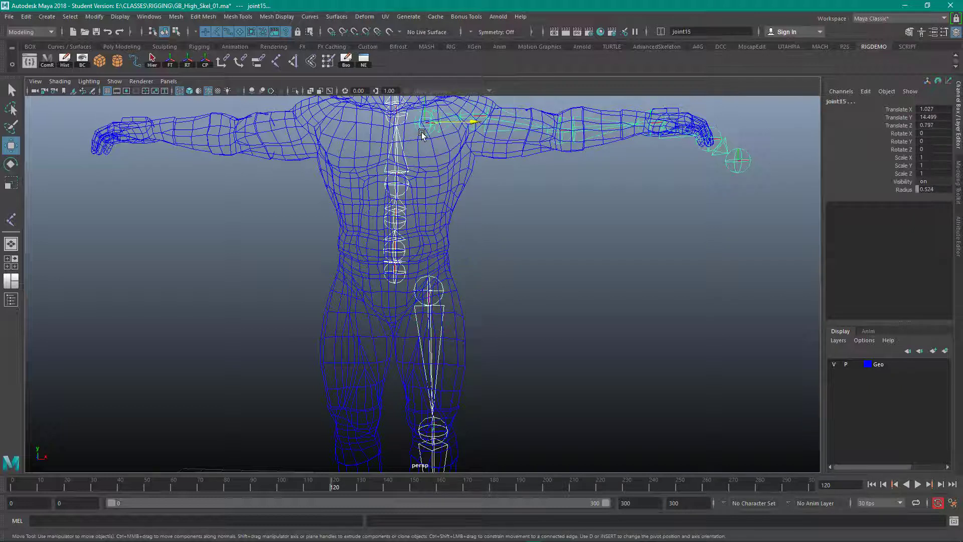
left_click(946, 351)
Rename the joints' display layer as Skel and set its colour to red.
double_click(879, 365)
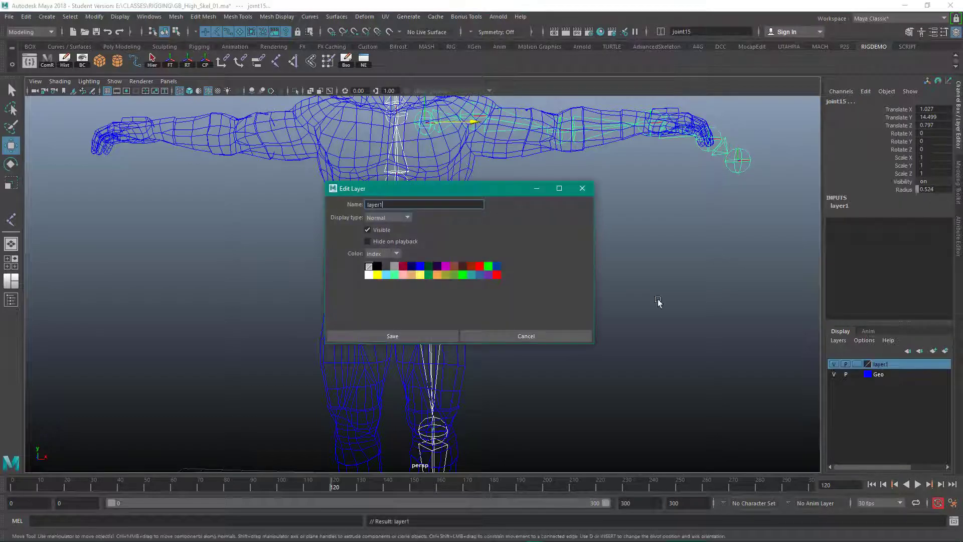
key("BackSpace")
key("BackSpace")
key("BackSpace")
key("BackSpace")
key("BackSpace")
key("BackSpace")
type("Skel")
left_click(496, 275)
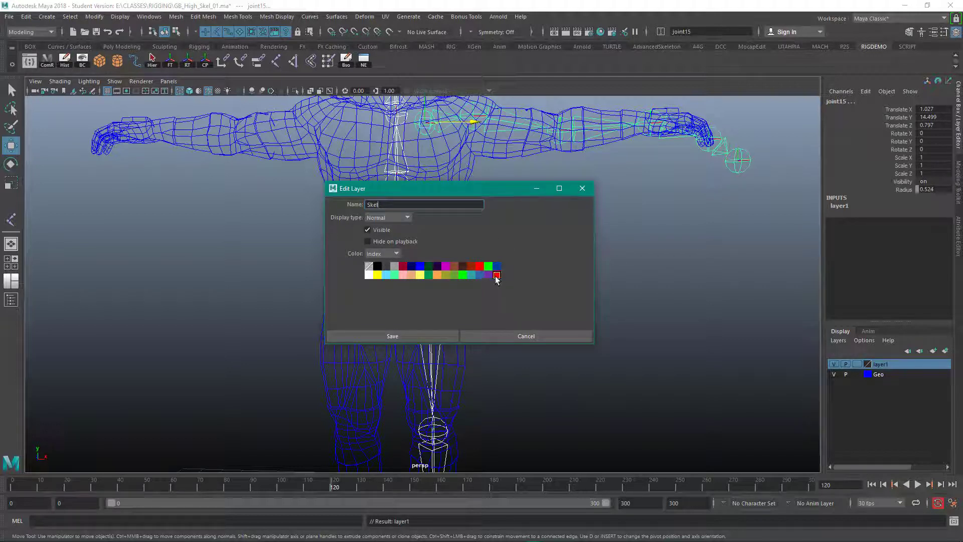
left_click(389, 336)
left_click(556, 345)
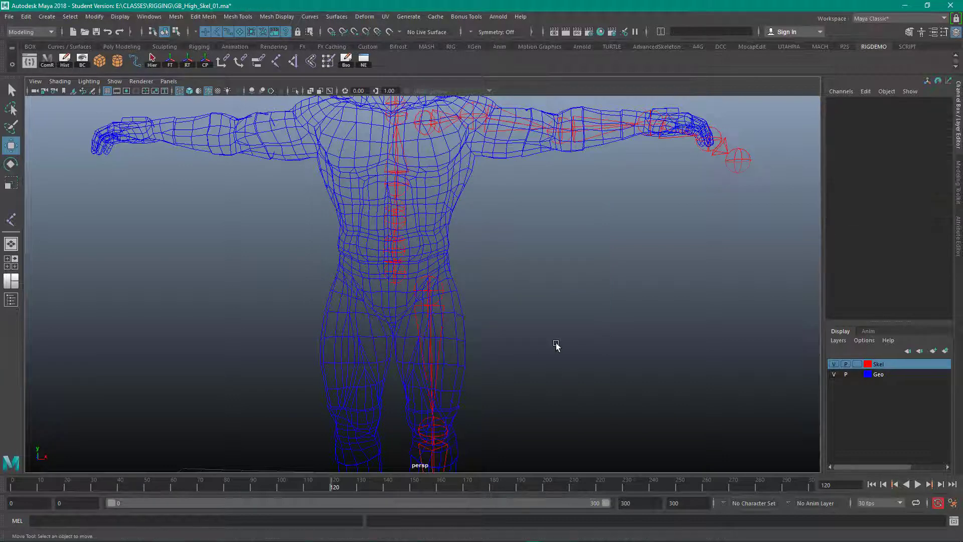
Check the layer colours by selecting the body mesh and the leg chain, and clear the selection.
right_click_drag(556, 345, 441, 301, "alt")
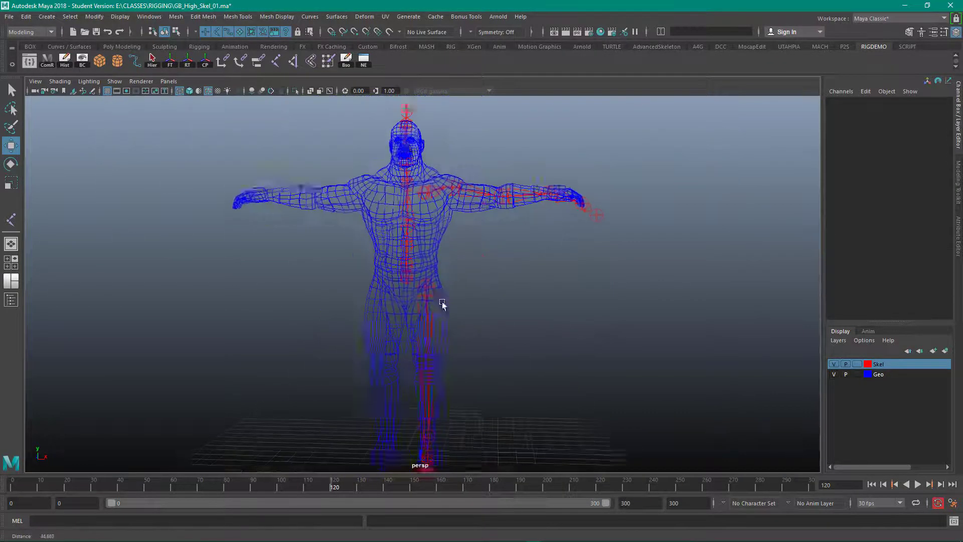
left_click_drag(441, 301, 464, 322, "alt")
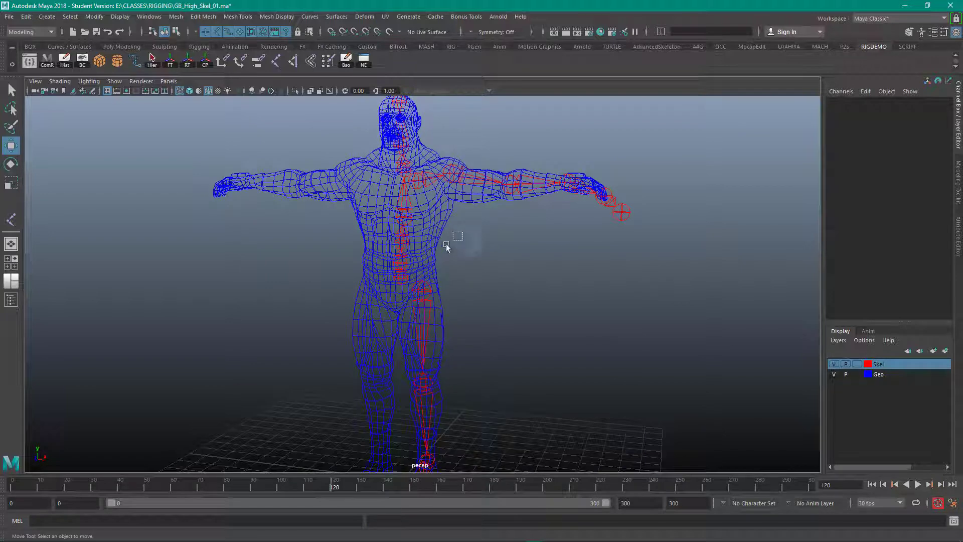
left_click(433, 260)
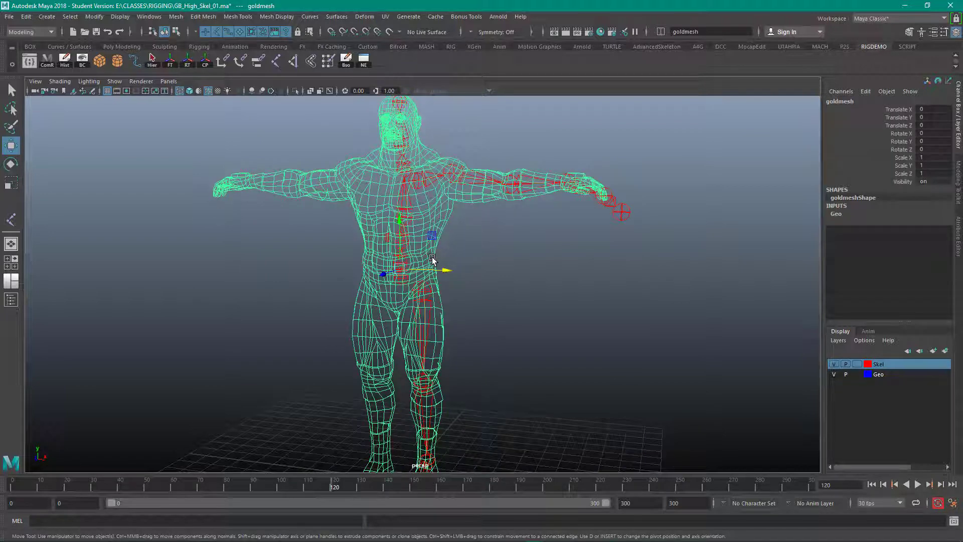
left_click(441, 296)
left_click(429, 300)
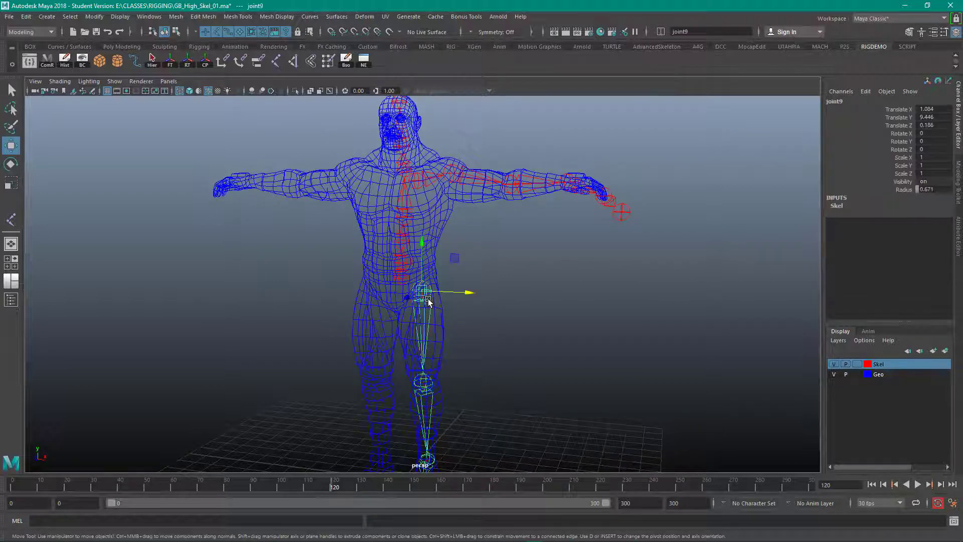
left_click(489, 295)
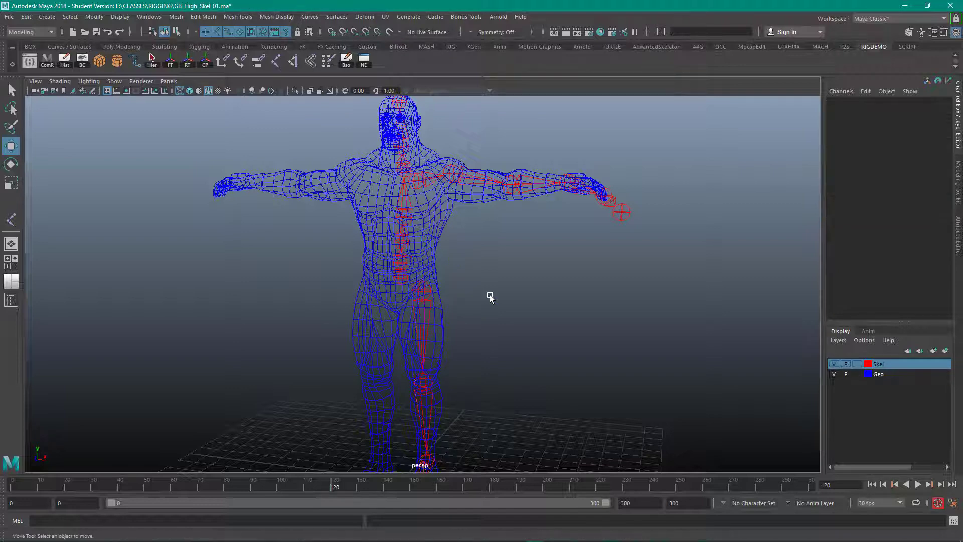
Raise the ankle joint and nudge it forward in side view, to about Translate X 4.02 and Translate Y -0.04.
right_click_drag(513, 312, 484, 286, "alt")
left_click_drag(484, 286, 462, 284, "alt")
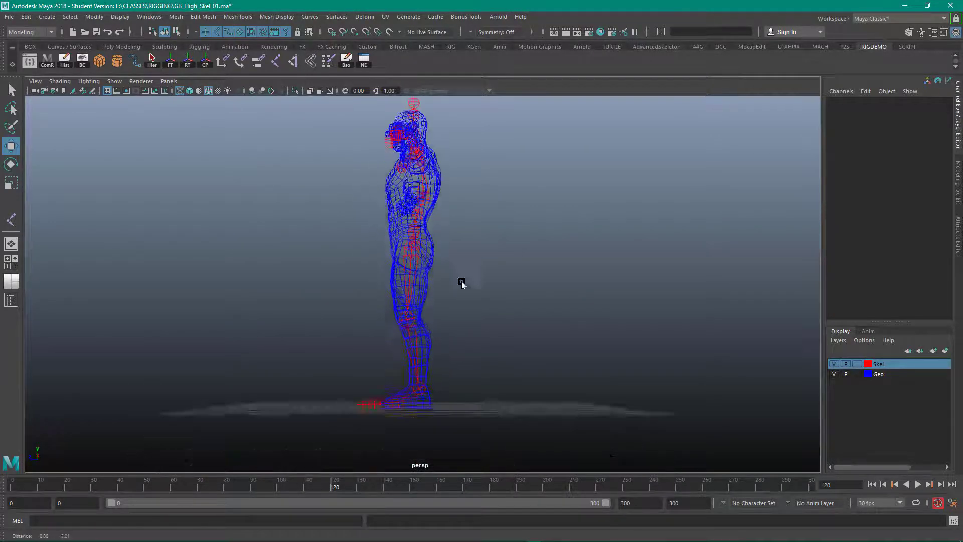
right_click_drag(462, 284, 578, 340, "alt")
left_click_drag(578, 341, 582, 317, "alt")
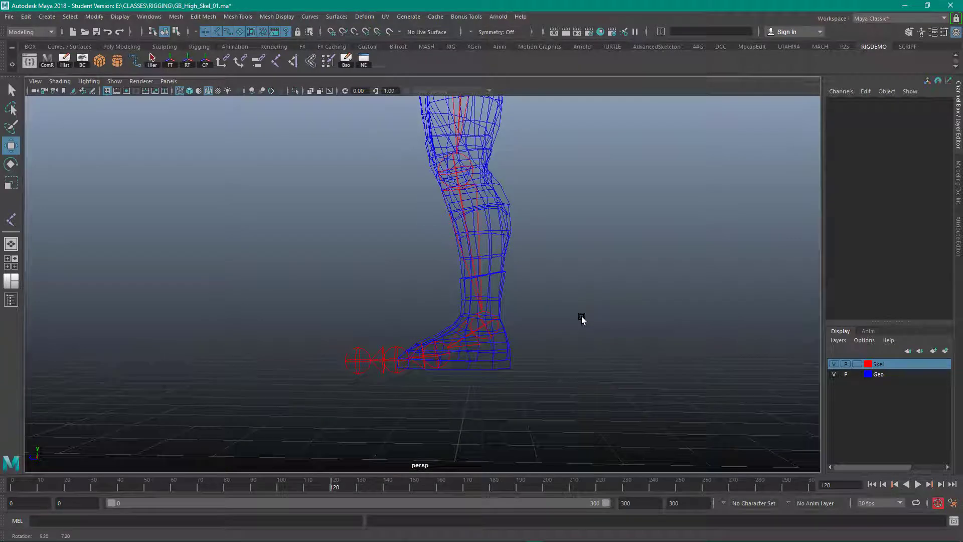
left_click(484, 327)
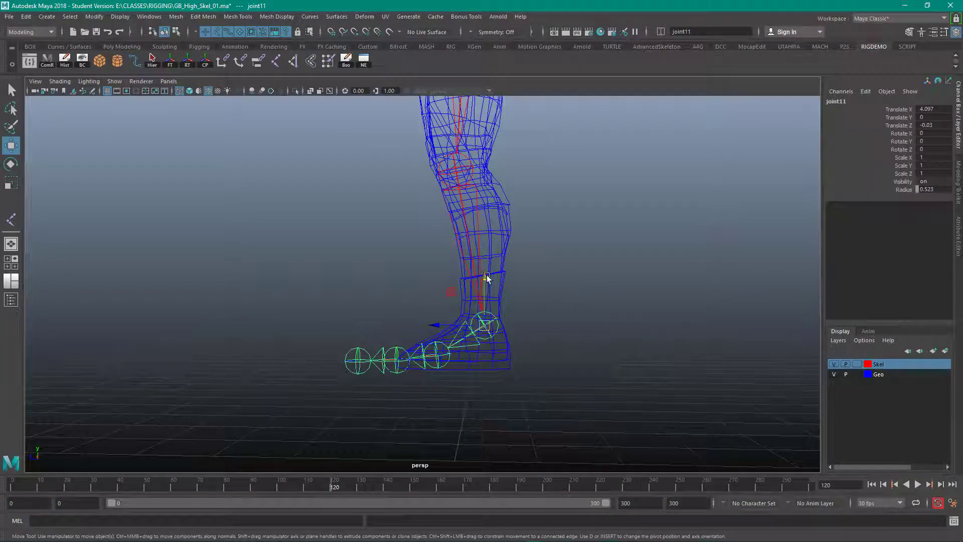
left_click_drag(483, 277, 483, 279)
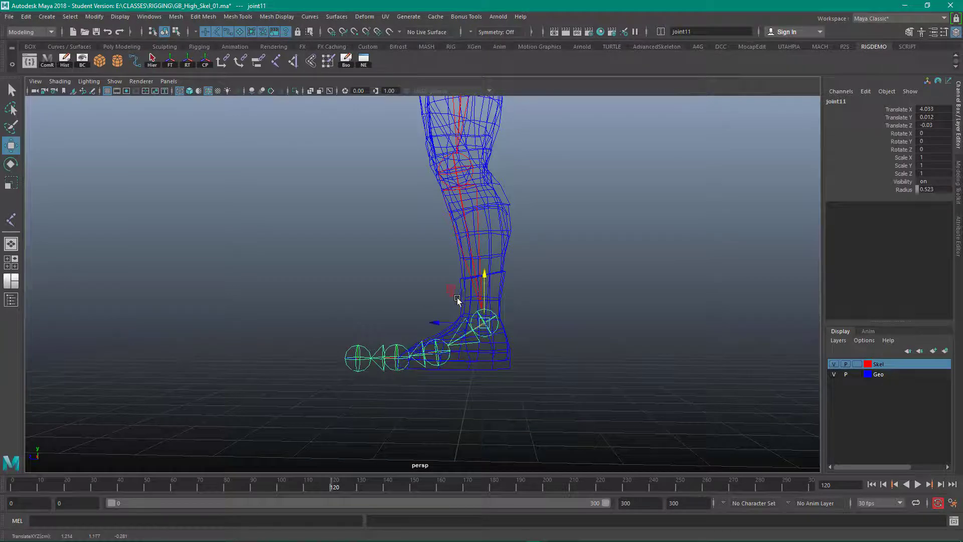
left_click_drag(441, 322, 447, 322)
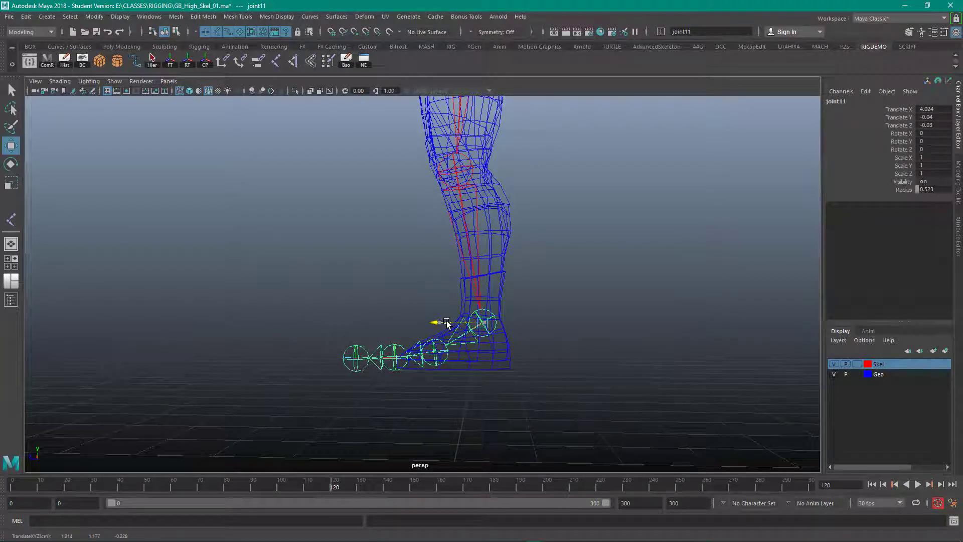
Move the ball-of-foot joint back and down to about Translate X 1.37, Y -0.11, and raise the toe joint to about Translate Y 0.06.
left_click_drag(420, 405, 429, 375, "alt")
right_click_drag(428, 375, 569, 409, "alt")
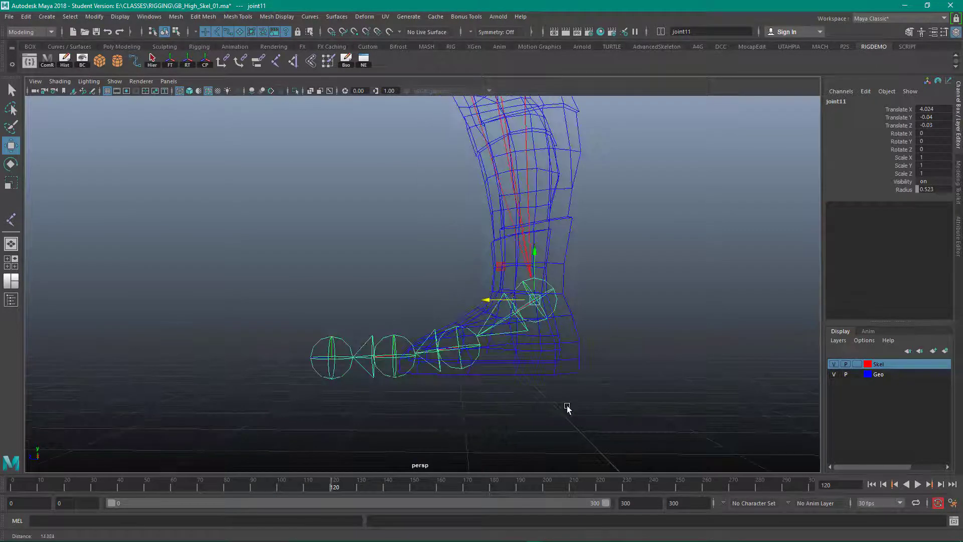
left_click(462, 354)
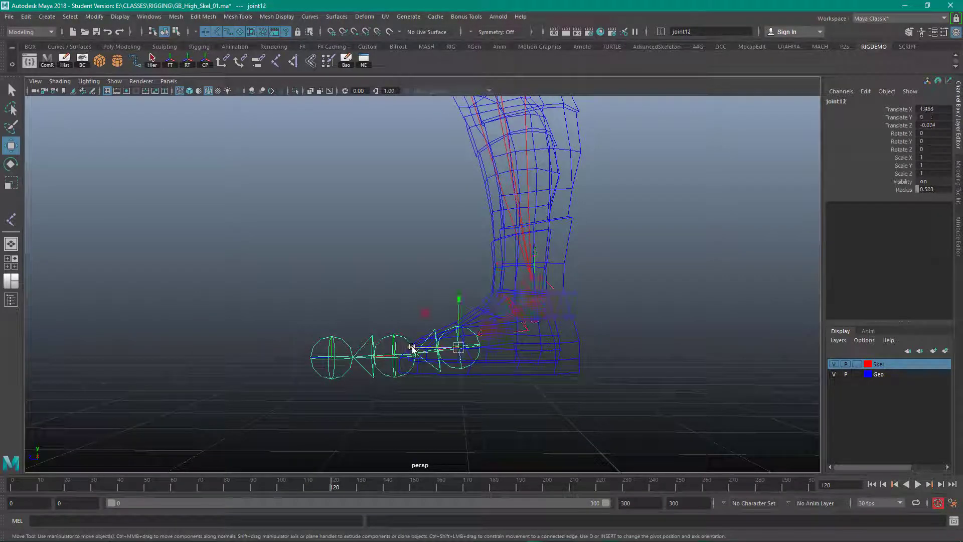
left_click_drag(412, 347, 420, 349)
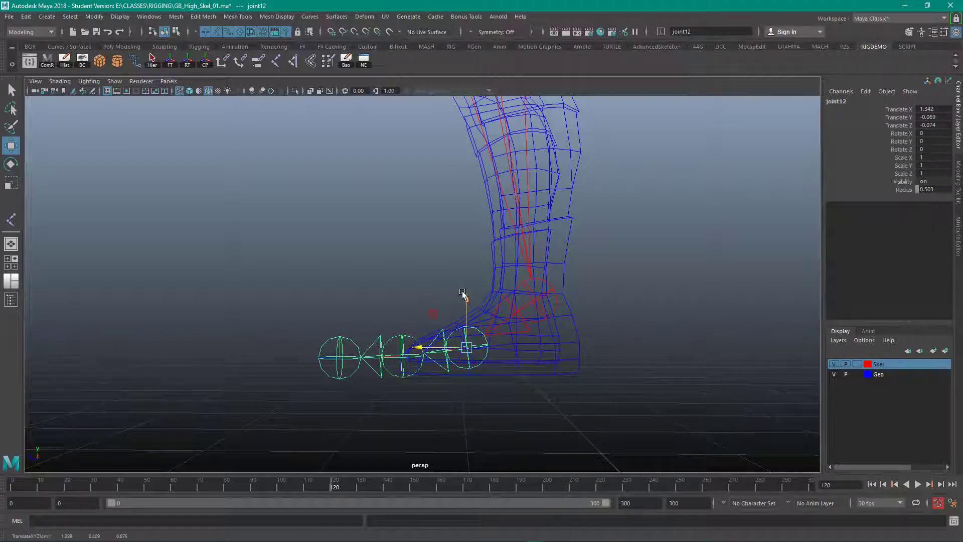
left_click_drag(464, 294, 465, 297)
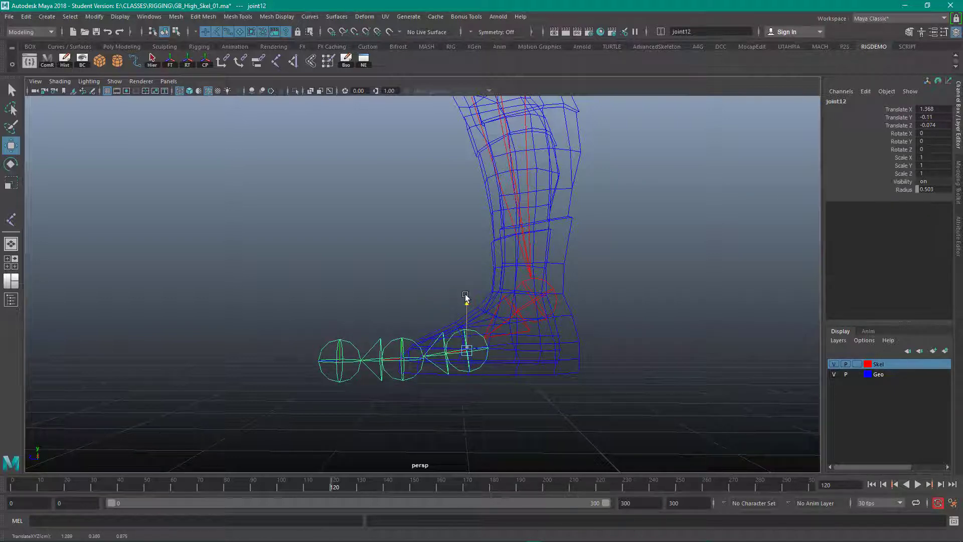
left_click(402, 344)
left_click_drag(403, 312, 404, 308)
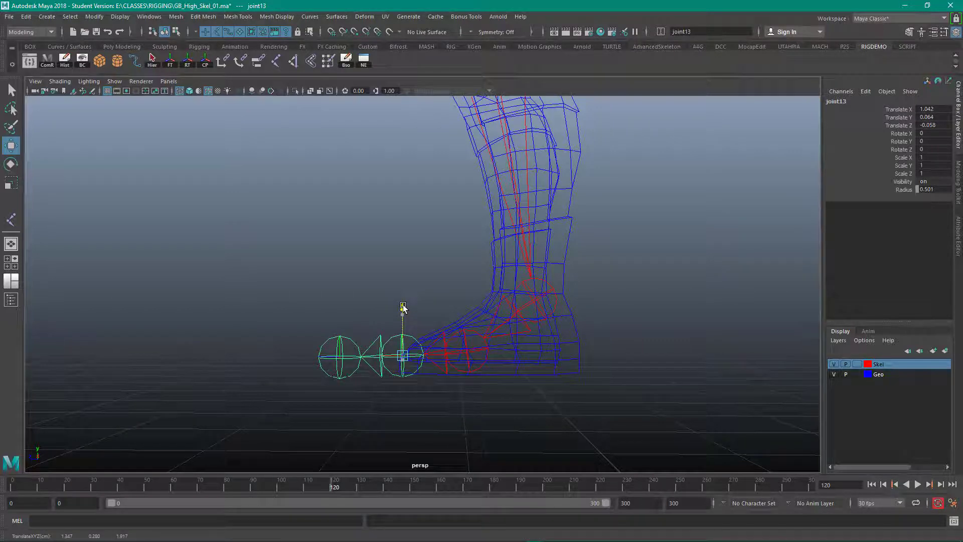
Lower the shoulder joint slightly to about Translate Y 0.26 by editing its pivot, leaving its child joints in place.
right_click_drag(512, 323, 86, 172, "alt")
left_click_drag(86, 172, 507, 300, "alt")
right_click_drag(507, 300, 498, 239, "alt")
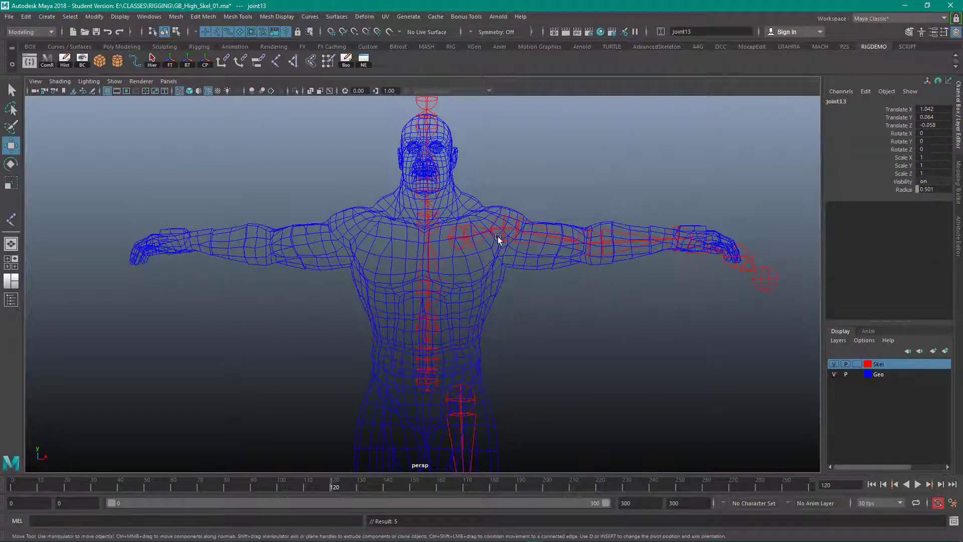
left_click(454, 240)
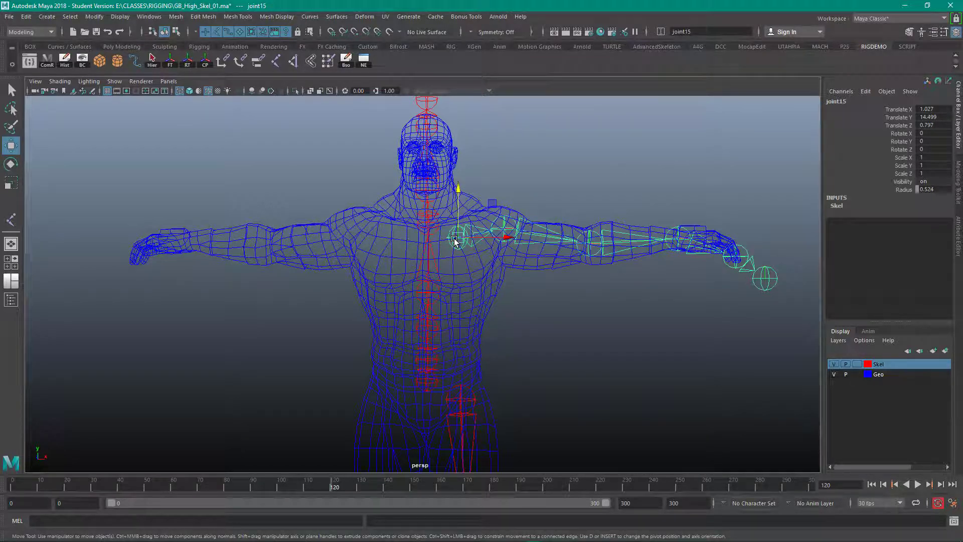
left_click(505, 229)
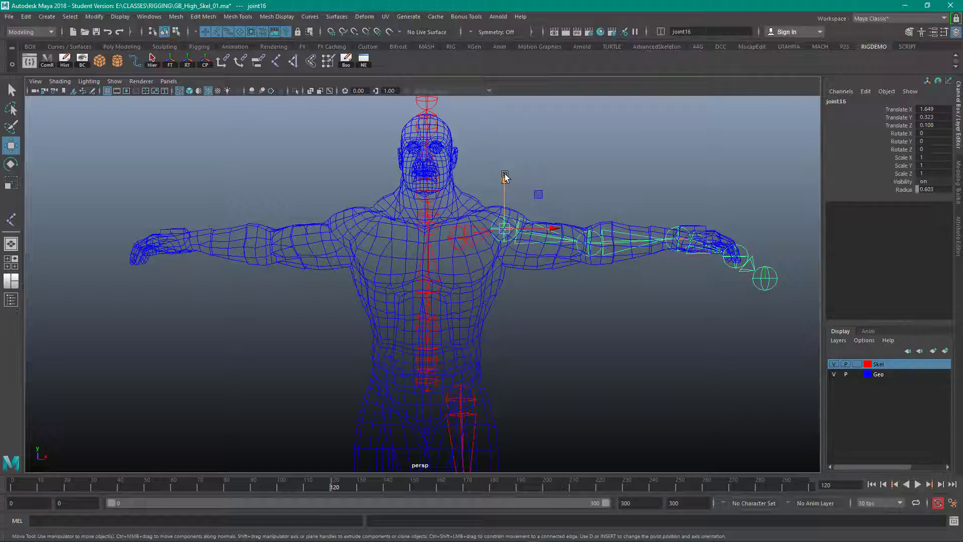
left_click_drag(505, 176, 505, 228)
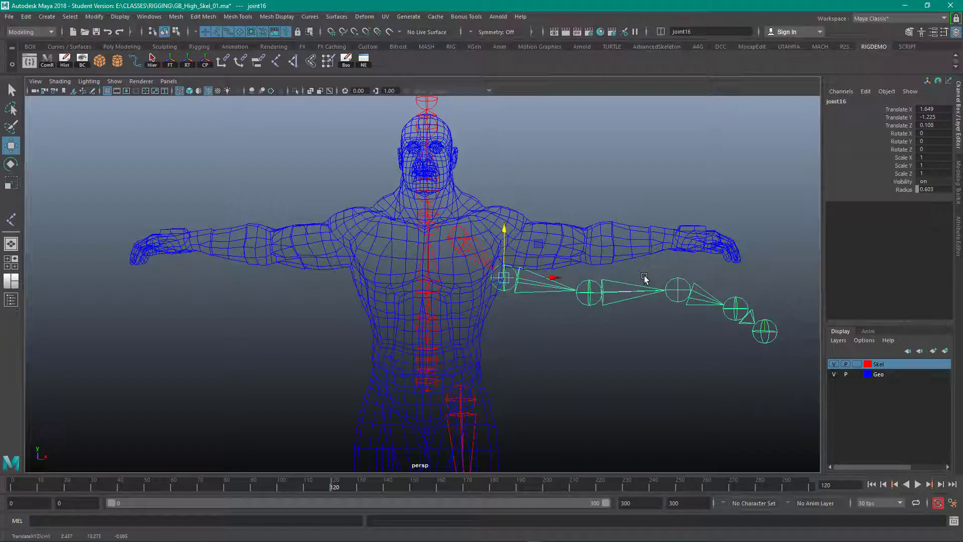
key("ctrl+z")
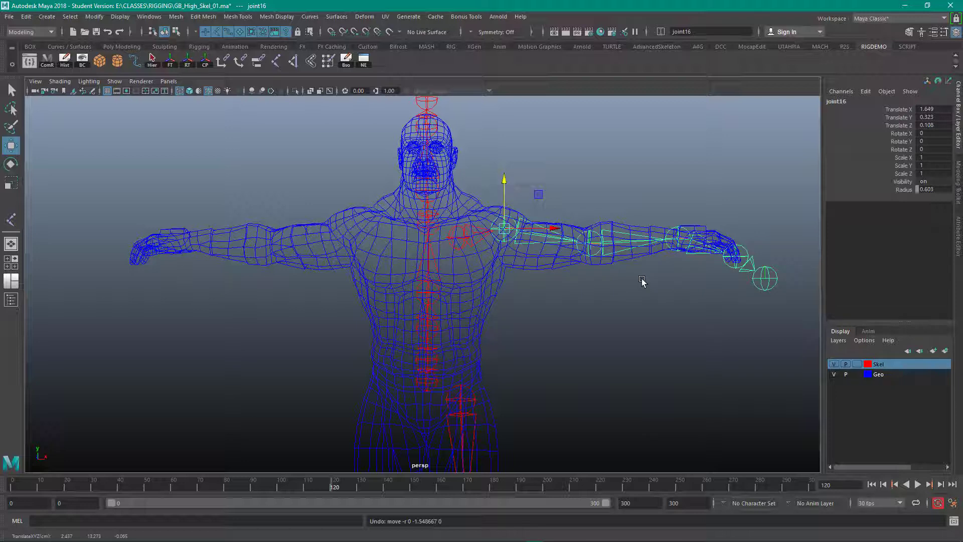
key("Insert")
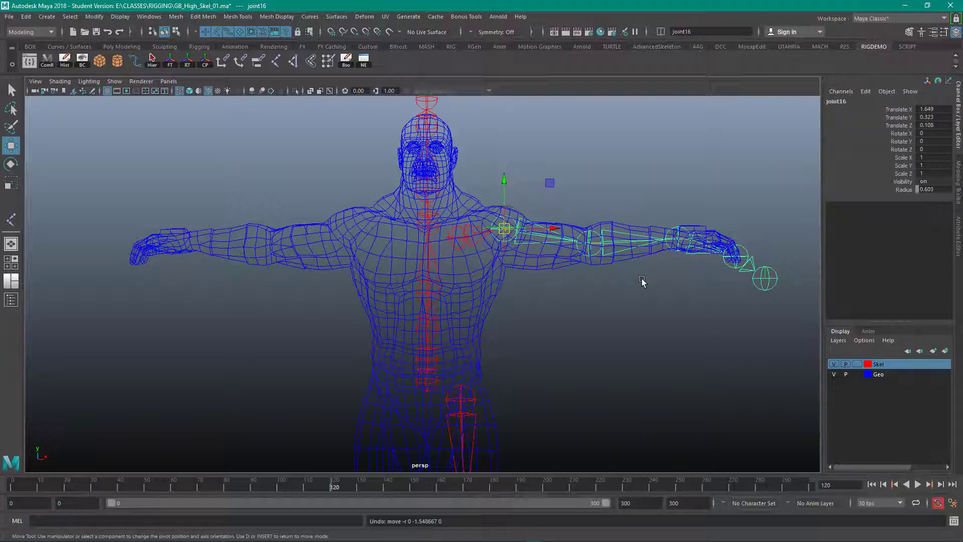
left_click_drag(505, 173, 505, 179)
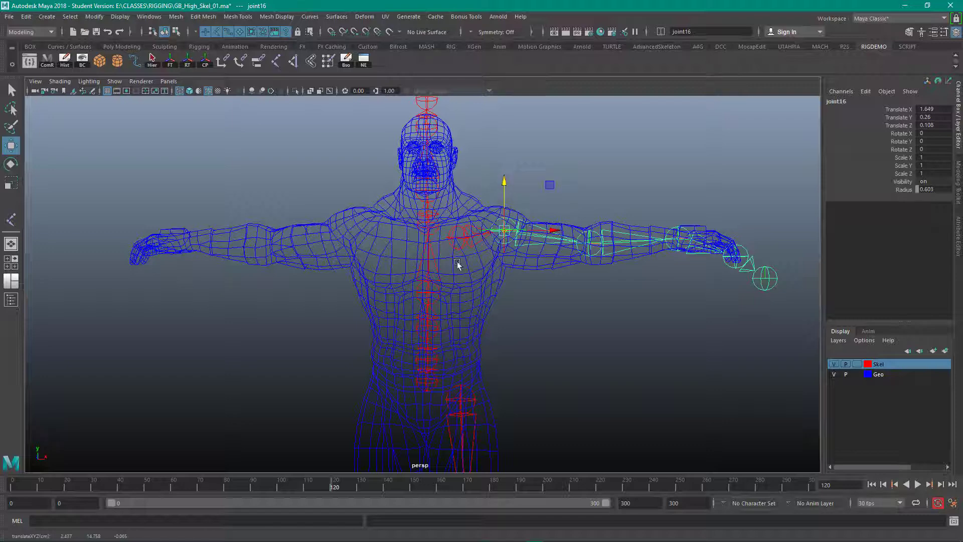
Move the clavicle joint backward in depth to about Translate Z 0.64 without its child joints, and clear the selection.
left_click(454, 244)
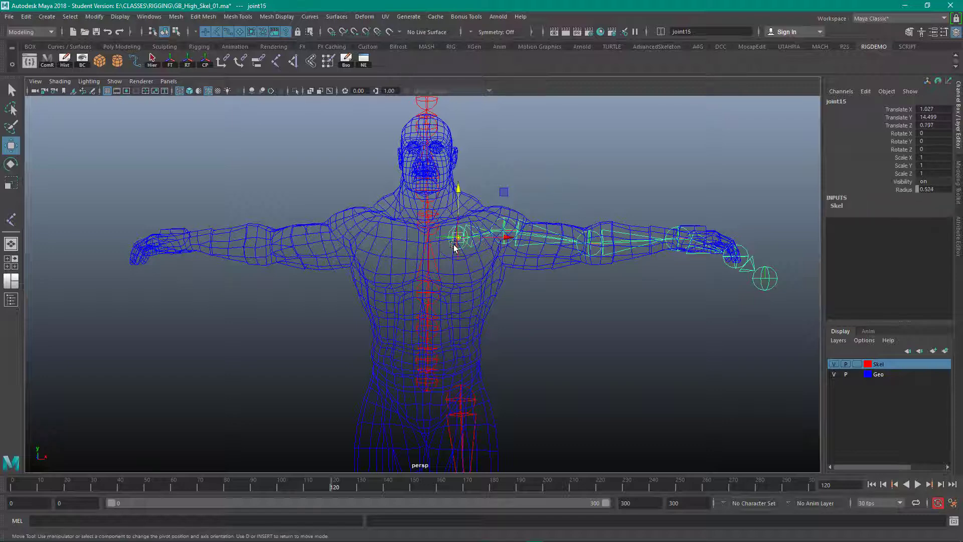
left_click_drag(555, 318, 597, 338, "alt")
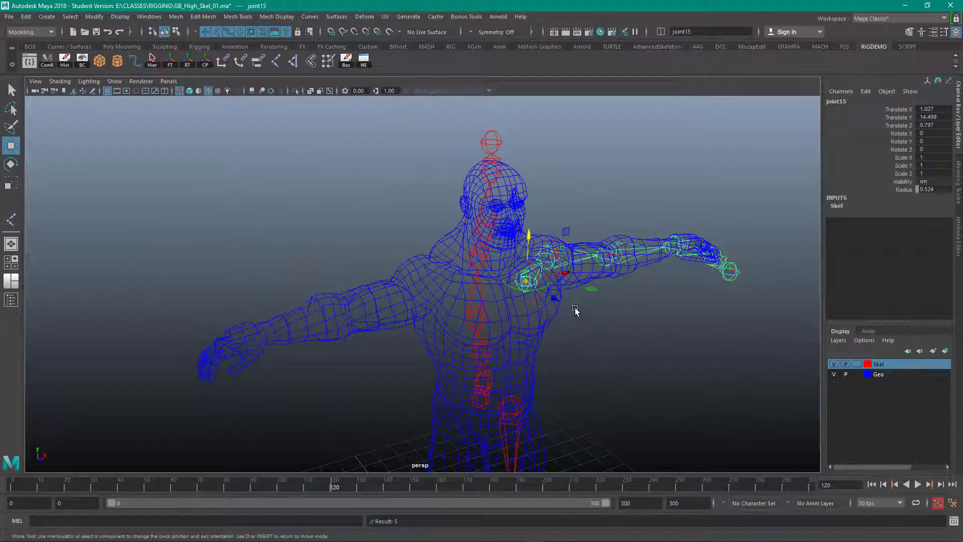
left_click_drag(552, 298, 501, 295)
right_click_drag(502, 294, 350, 309, "alt")
left_click_drag(350, 309, 336, 328, "alt")
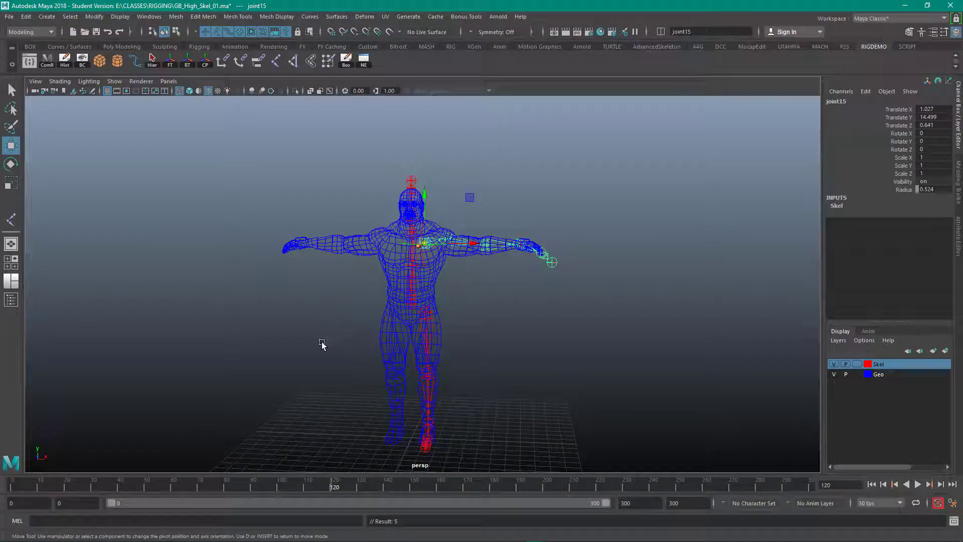
left_click(322, 344)
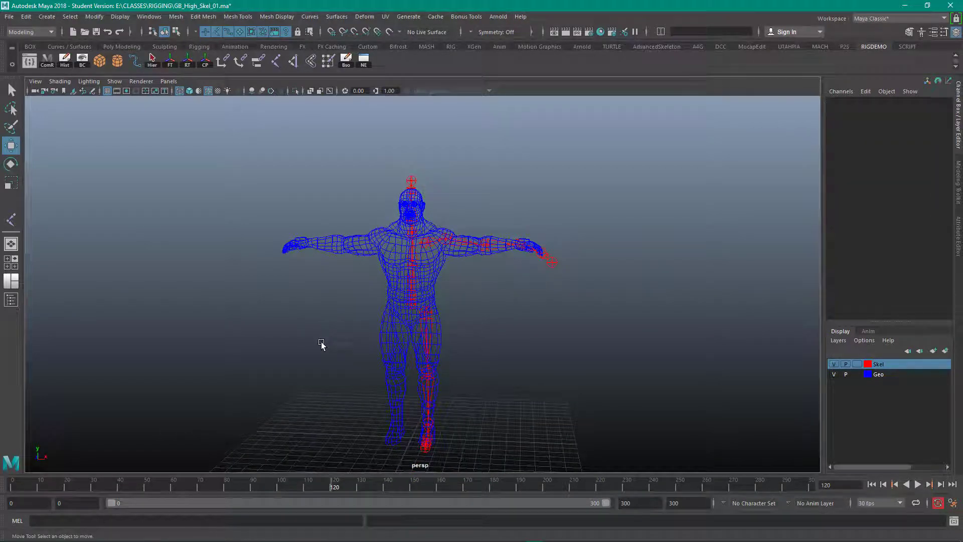
Parent the arm chain's clavicle joint to the chest joint of the spine (joint4).
right_click_drag(400, 370, 621, 381, "alt")
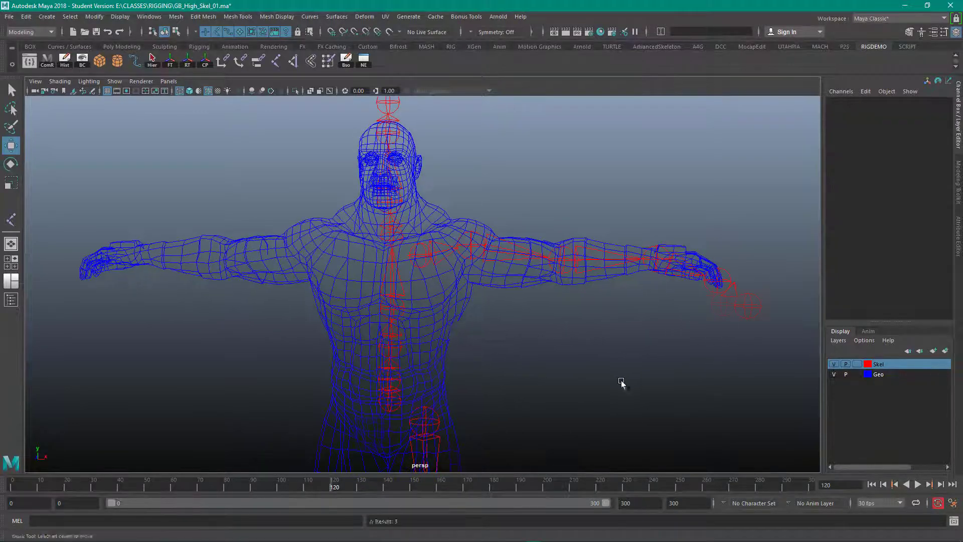
left_click_drag(621, 381, 470, 299, "alt")
left_click(442, 230)
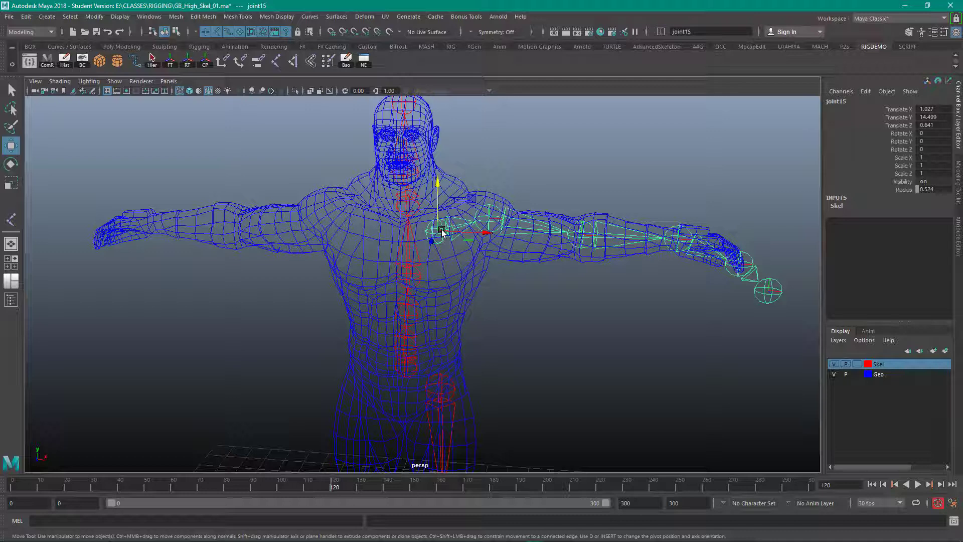
left_click(411, 276)
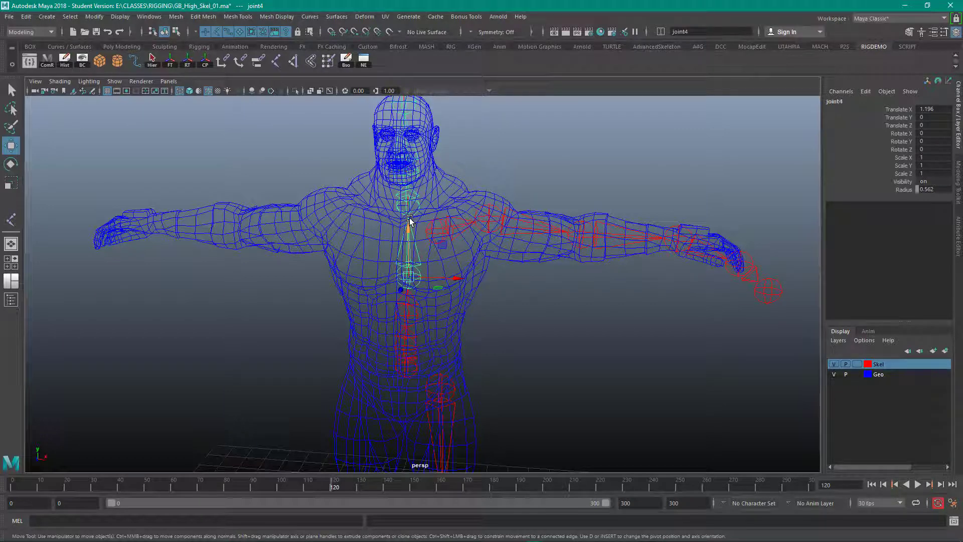
left_click(445, 231)
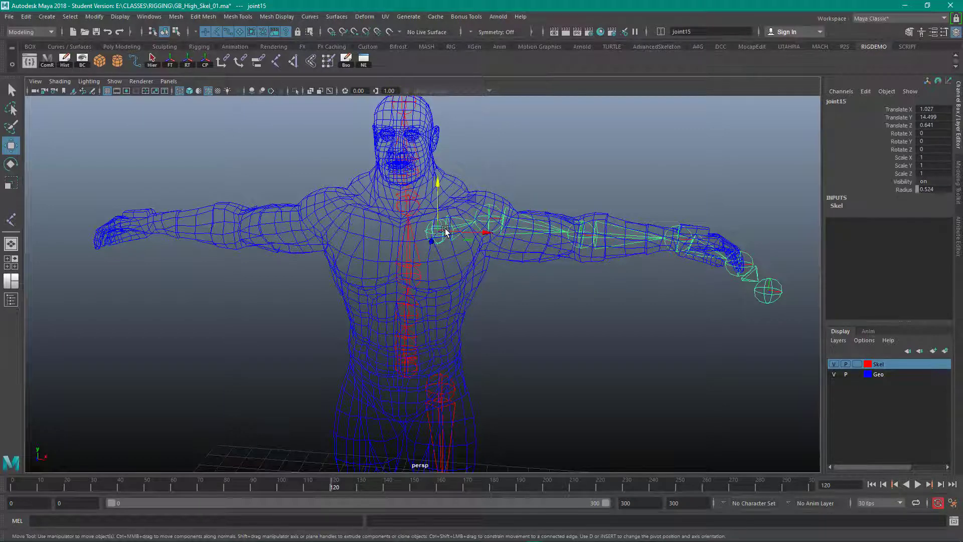
left_click(420, 273)
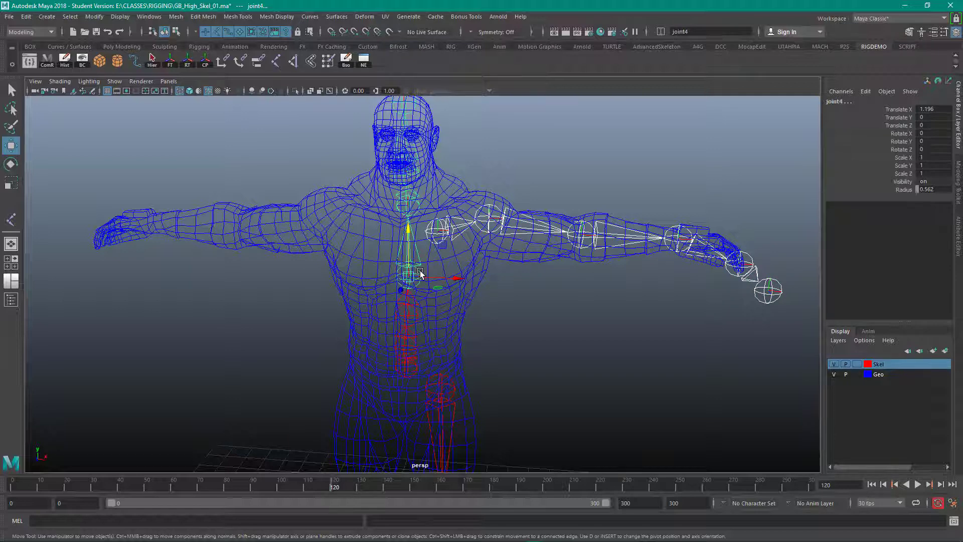
key("p")
Parent the leg chain's hip joint to the root joint at the base of the spine.
left_click_drag(413, 306, 356, 308, "alt")
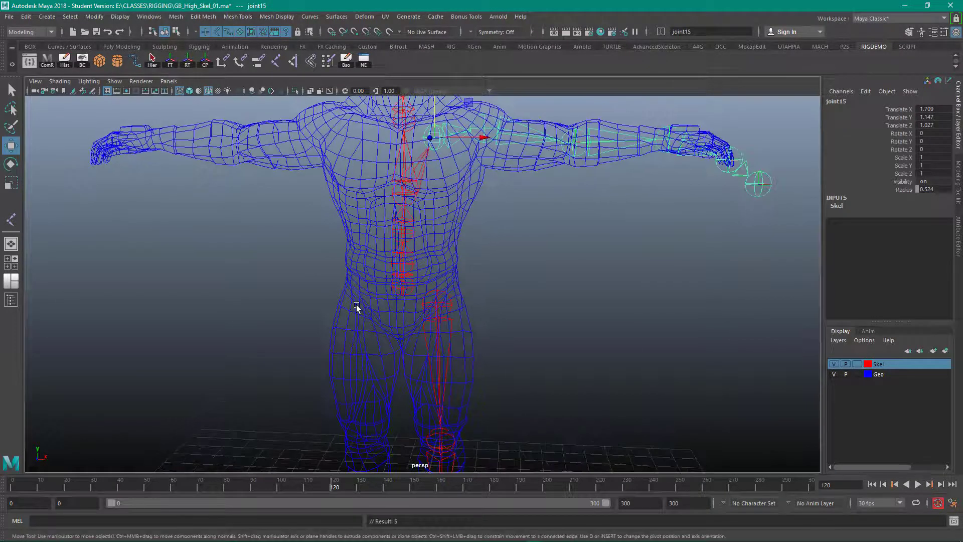
left_click(450, 309)
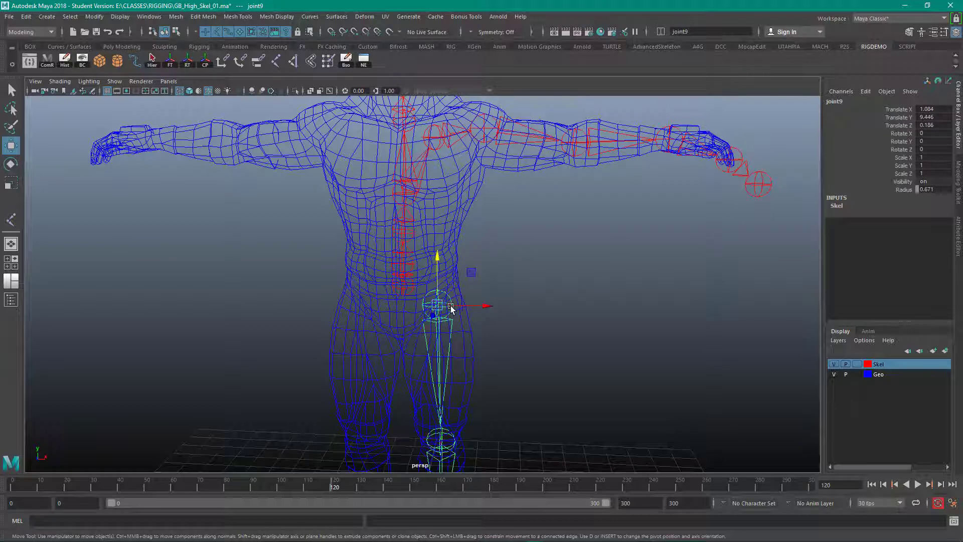
left_click(405, 289, "shift")
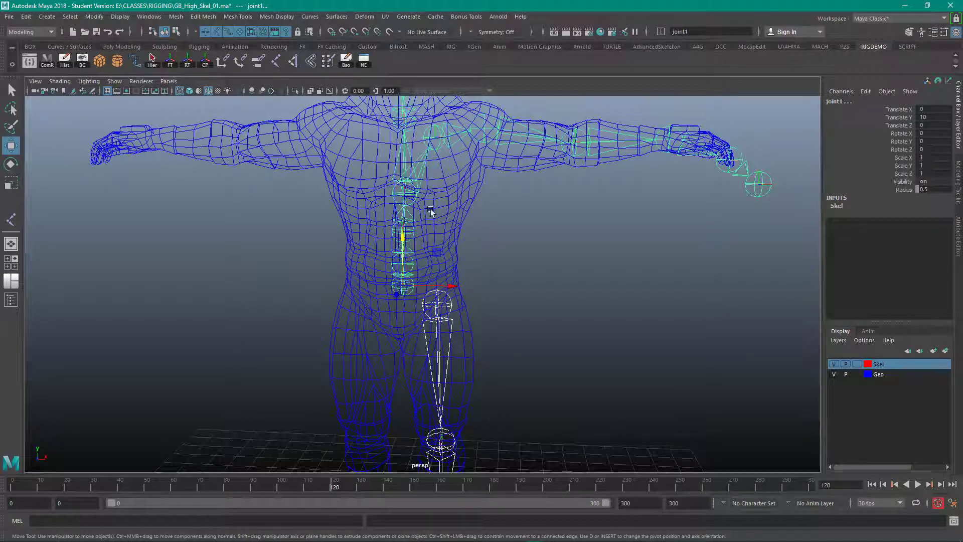
left_click(518, 321)
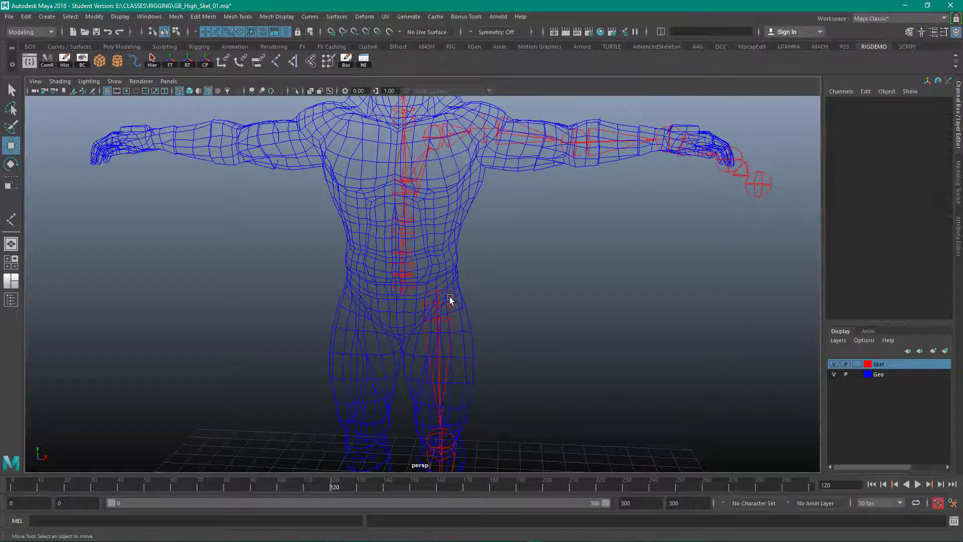
left_click(450, 301)
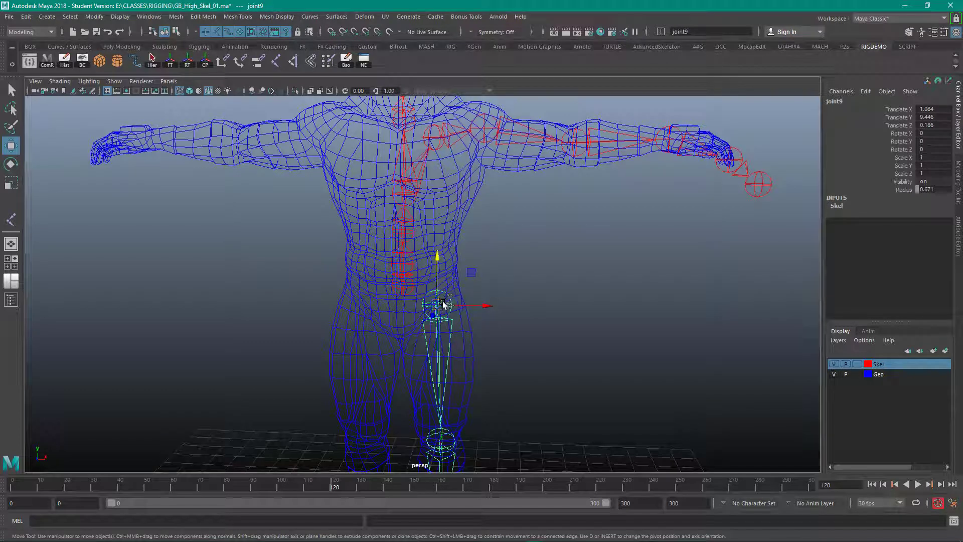
left_click(408, 294)
key("p")
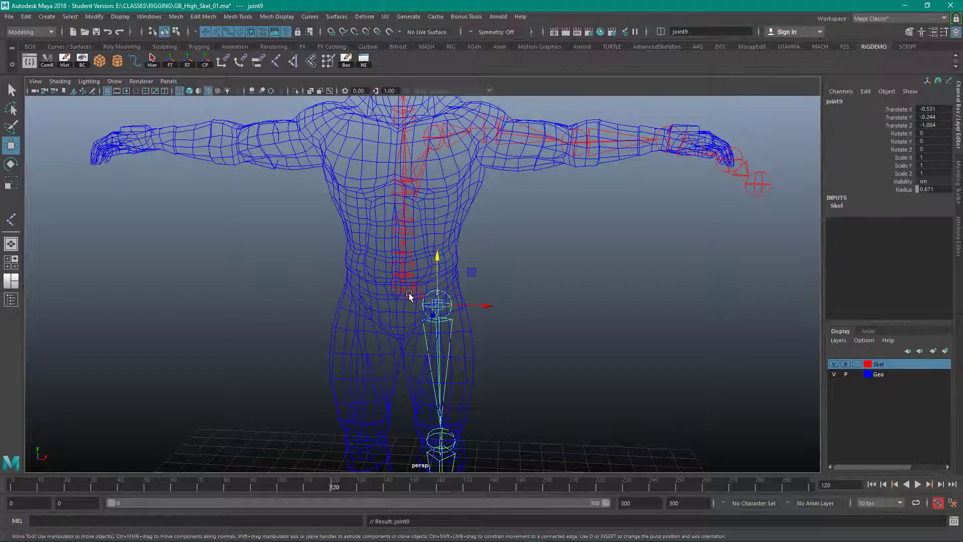
Rename the hip joint of the leg chain as L_Leg.
right_click_drag(501, 321, 303, 279, "alt")
left_click_drag(303, 279, 401, 283, "alt")
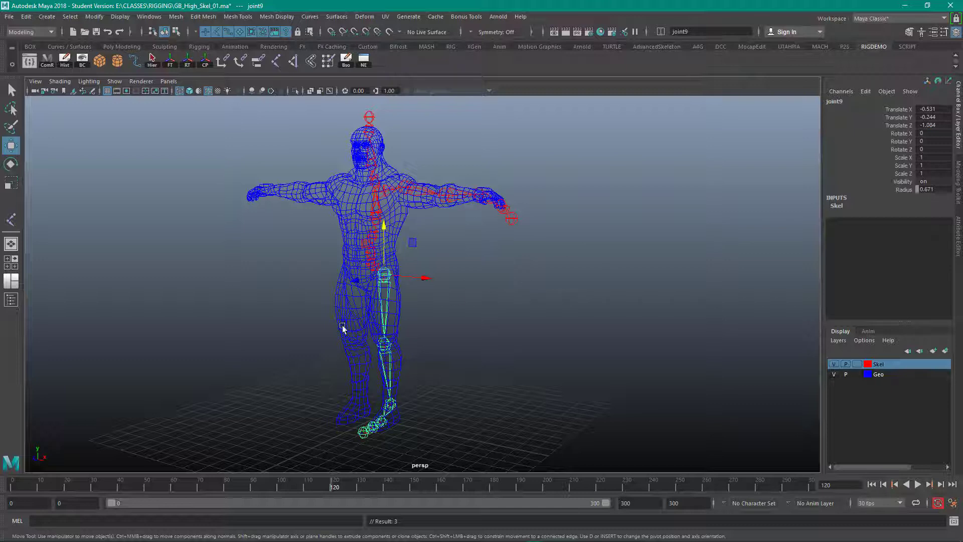
left_click(853, 102)
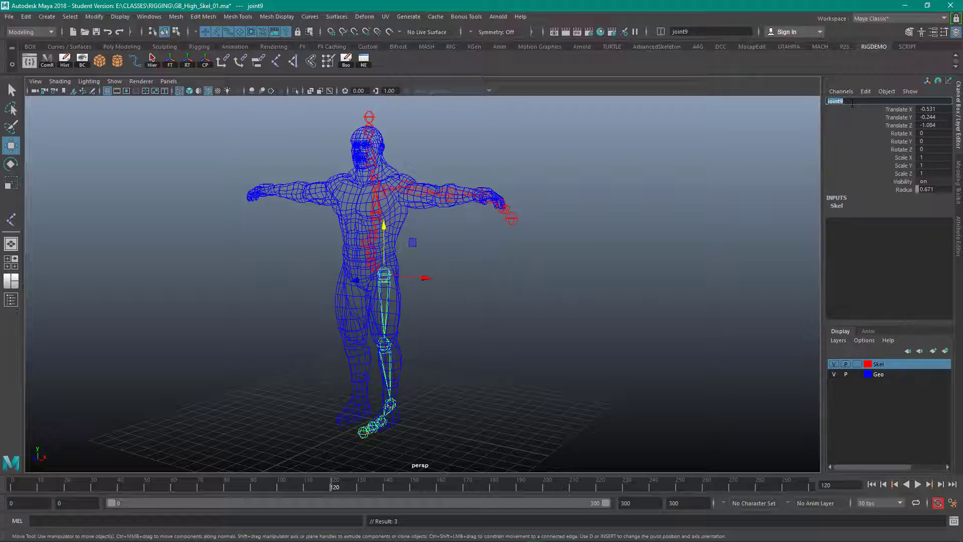
type("l_Leg")
key("Return")
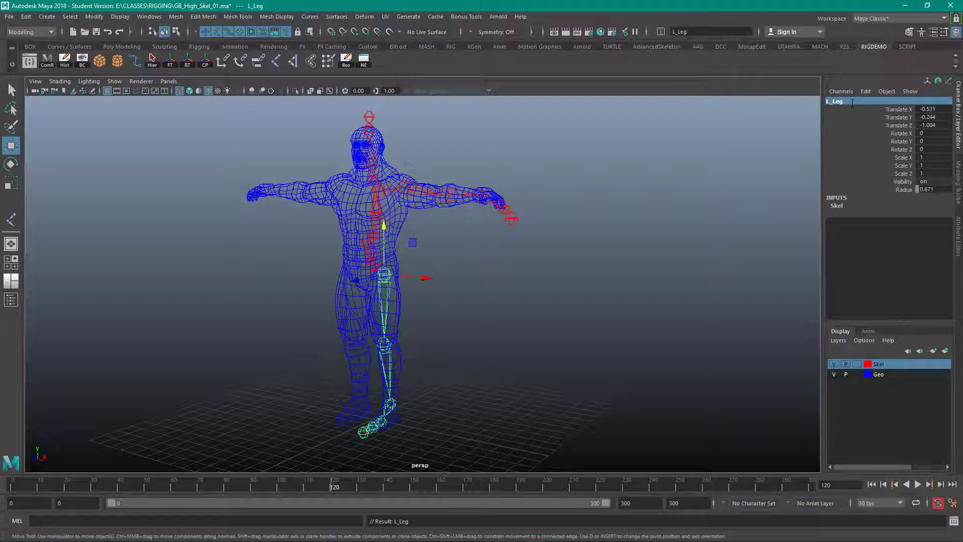
Step the selection down through the leg chain's joint hierarchy and back up to the hip joint.
key("Down")
key("Down")
key("Down")
key("Down")
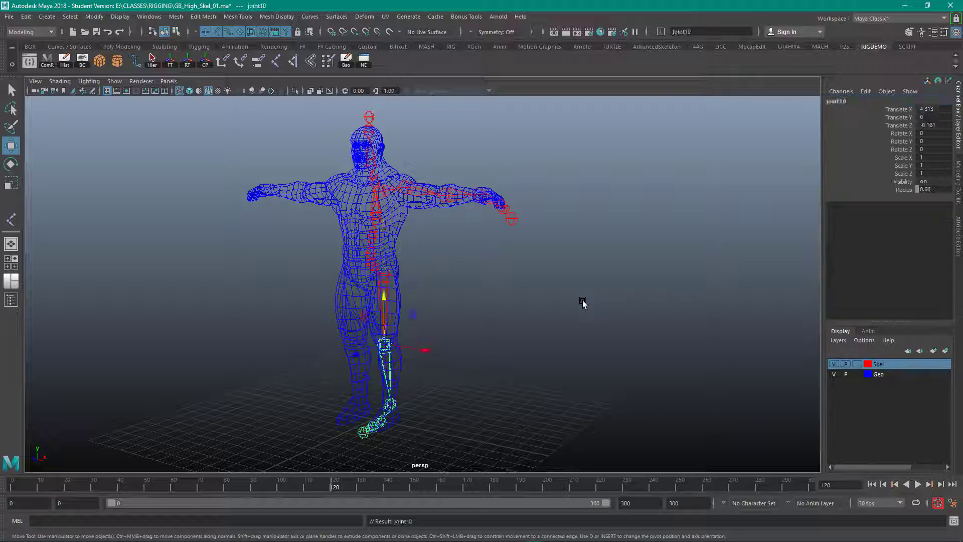
key("Up")
key("Up")
key("Up")
key("Up")
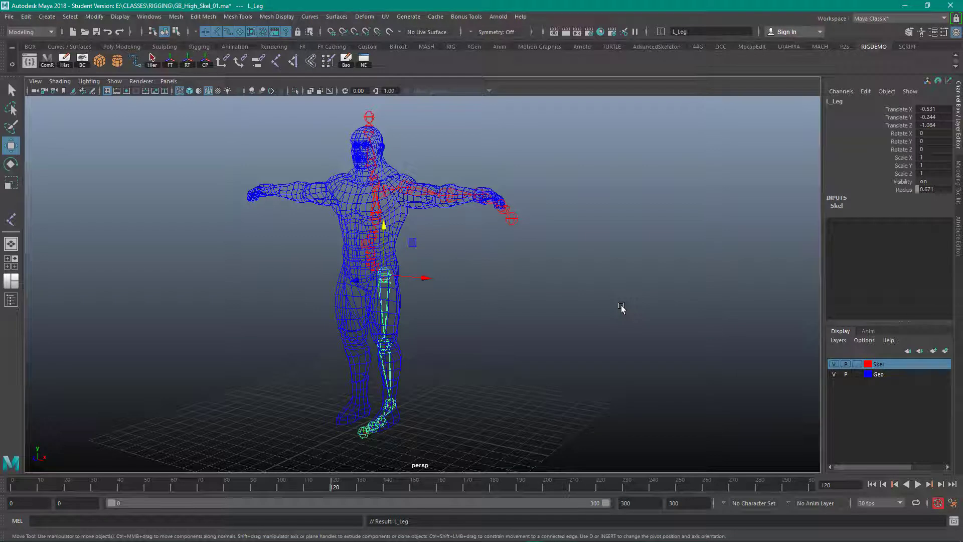
Rename the knee joint below the hip as L_Knee.
key("Down")
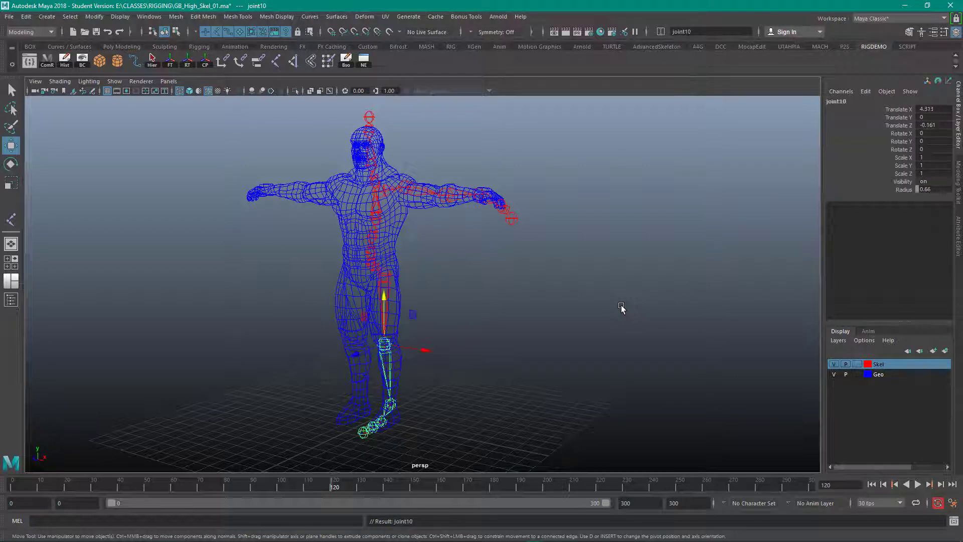
left_click(853, 103)
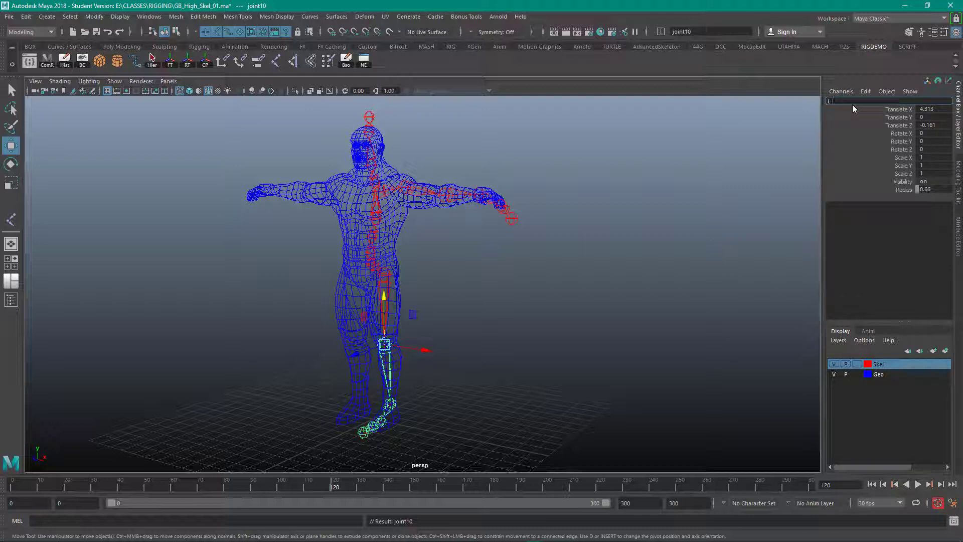
type("L_Knee")
key("Return")
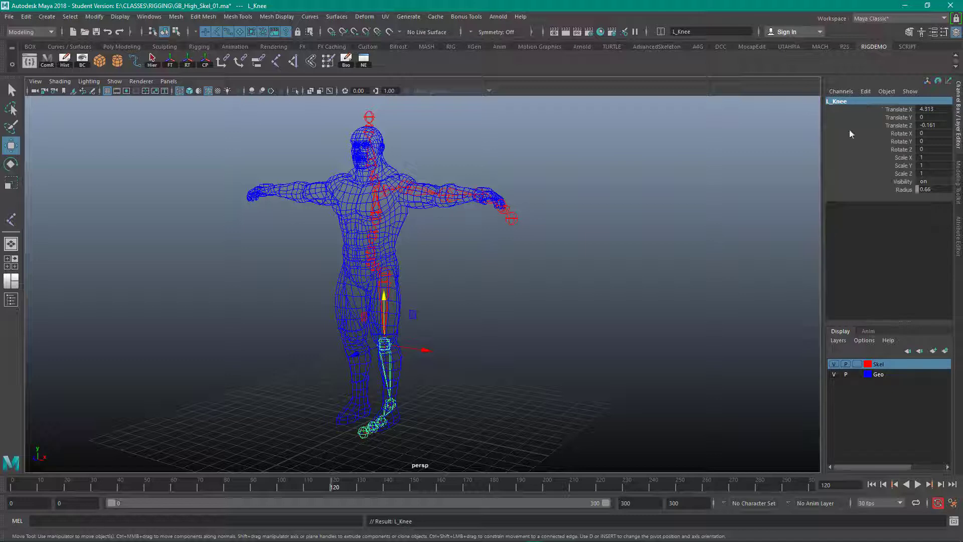
Rename the ankle joint below the knee as L_Foot.
key("Down")
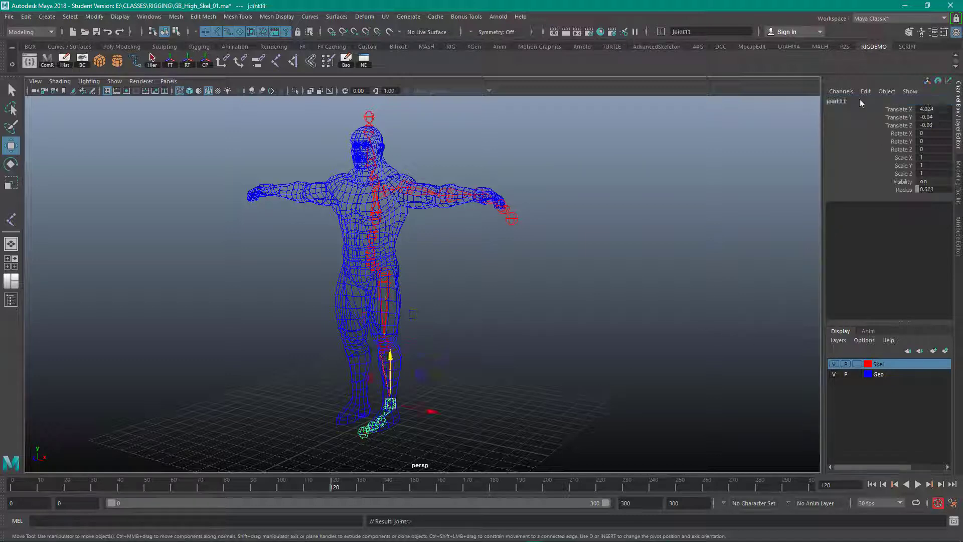
double_click(862, 102)
type("L")
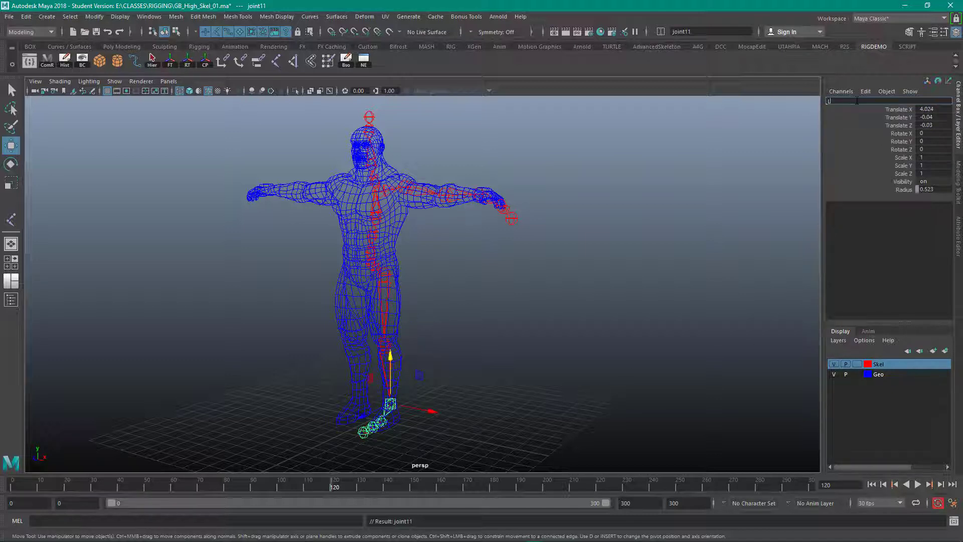
type("_Foot")
key("Return")
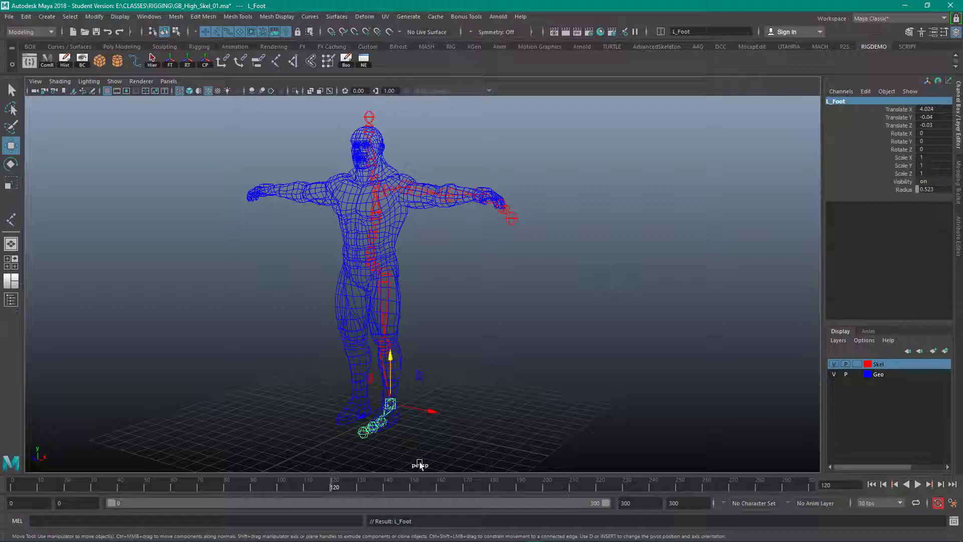
Rename the joint following L_Foot in the leg chain as L_Toe.
key("Down")
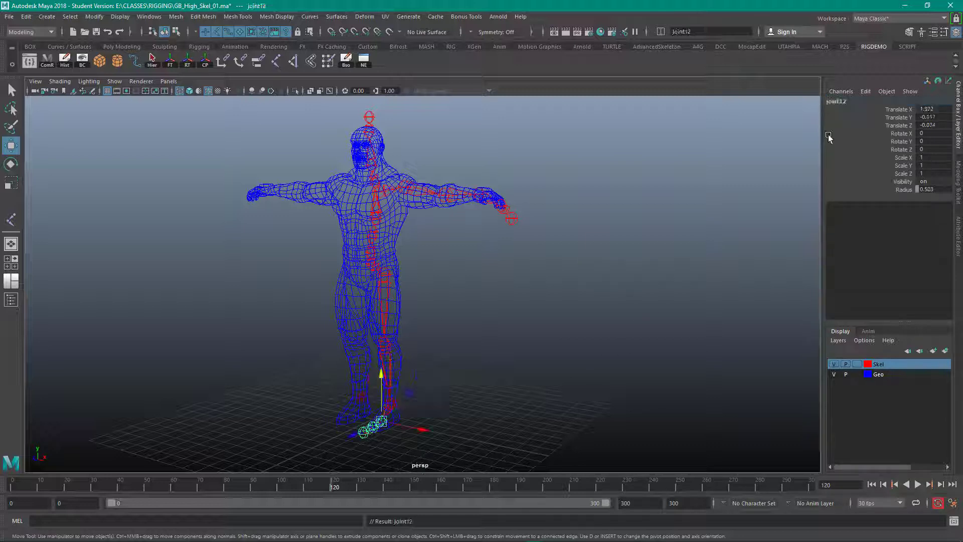
double_click(869, 102)
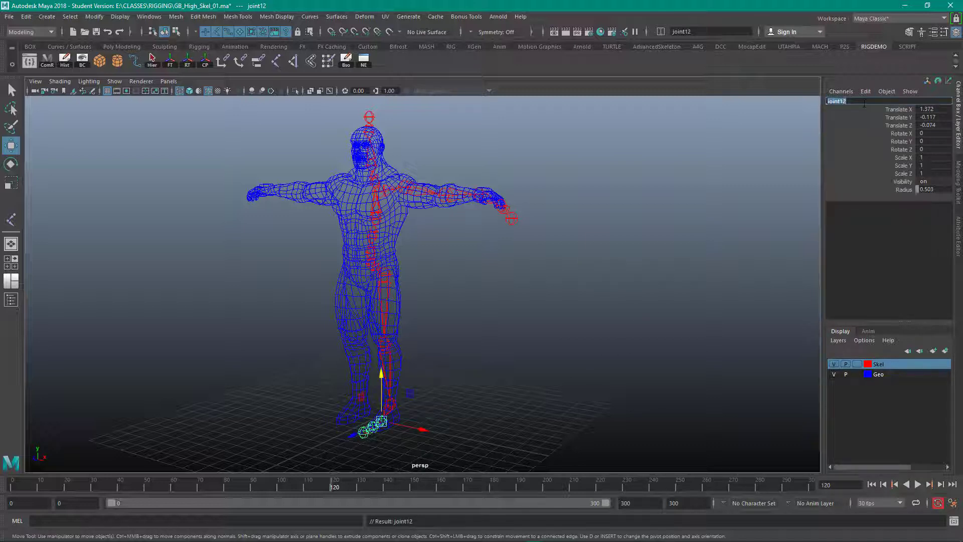
type("L")
type("_Toe")
key("Return")
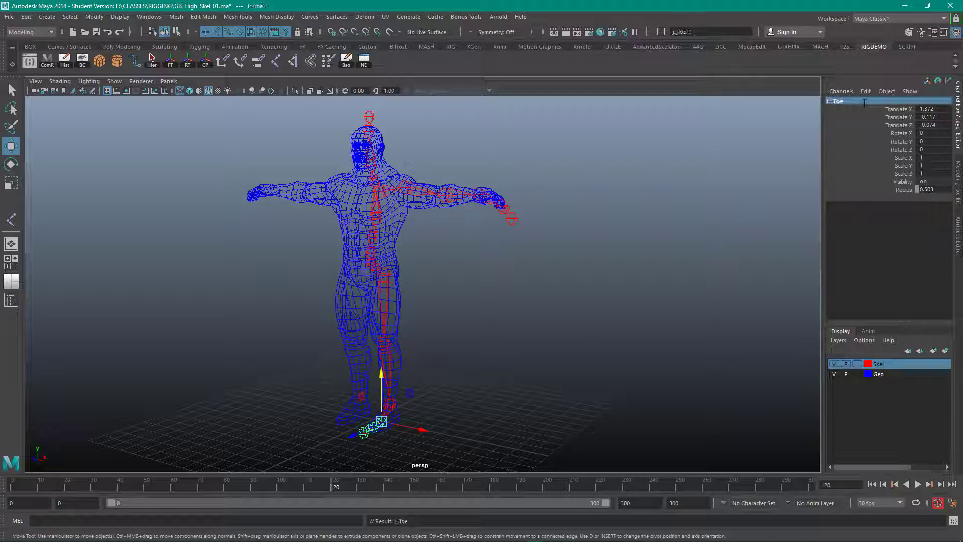
Rename the joint following L_Toe as L_Toe_End and select the last joint at the tip of the foot.
key("Down")
double_click(862, 102)
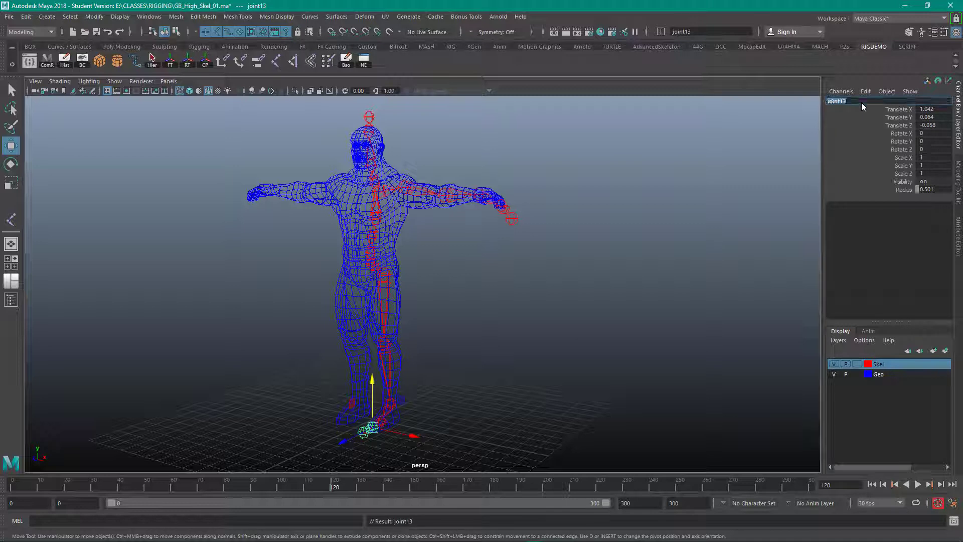
type("L_Toe")
type("_End")
key("Return")
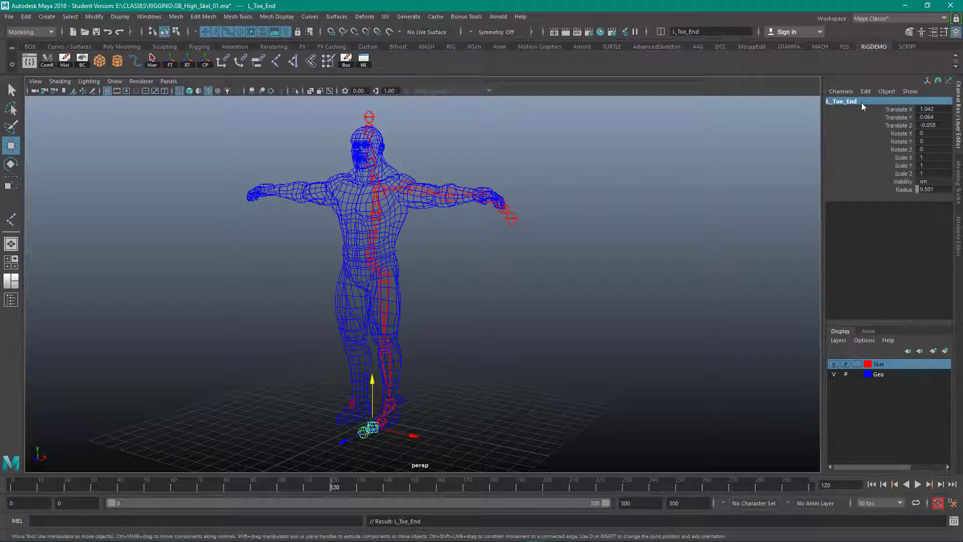
key("Up")
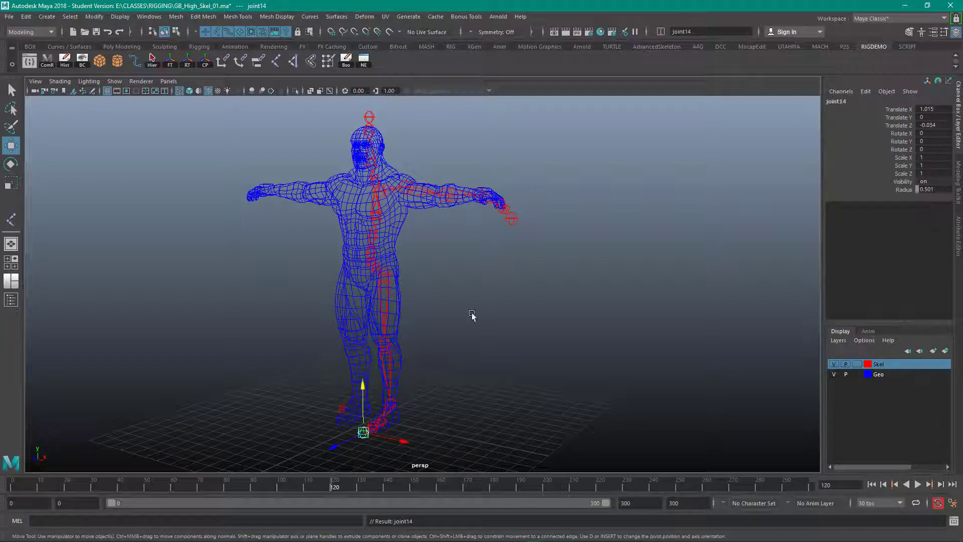
Rename the root joint at the character's pelvis as Hips.
left_click_drag(454, 340, 404, 290, "alt")
left_click(404, 263)
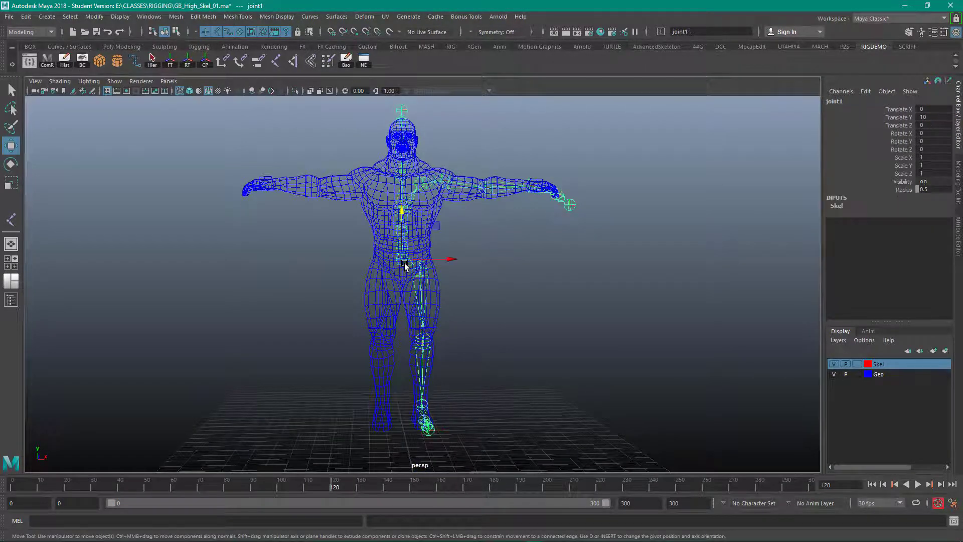
left_click(844, 100)
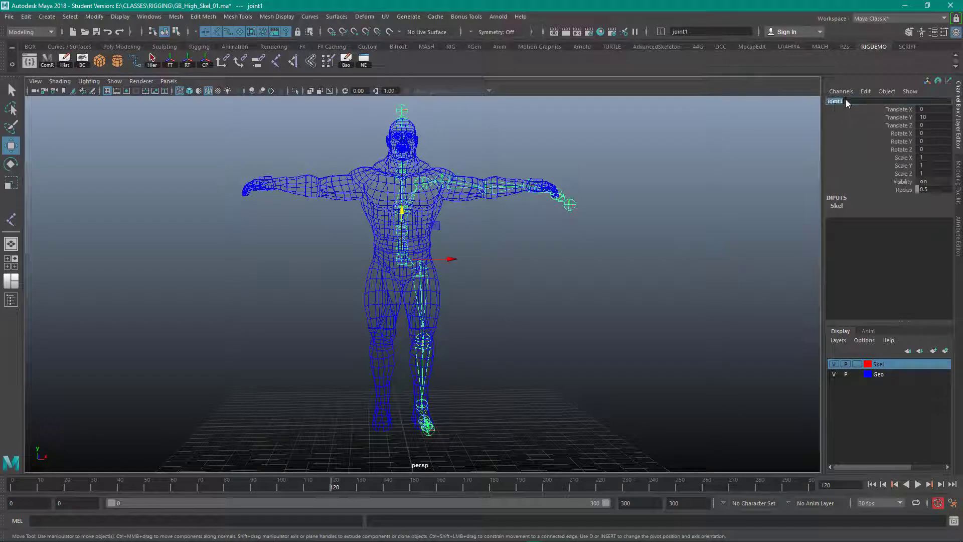
type("Hips")
key("Return")
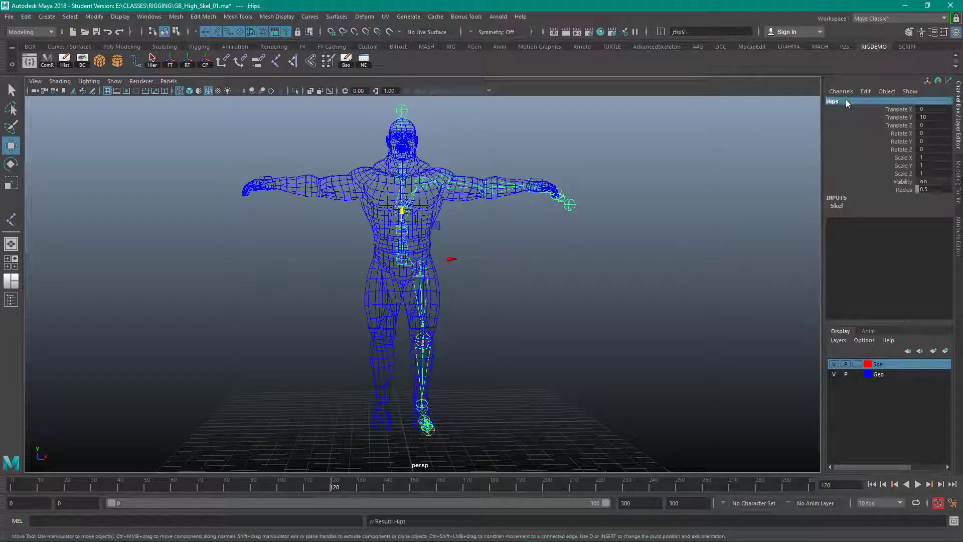
Rename the first spine joint above Hips as Spine_01.
key("Down")
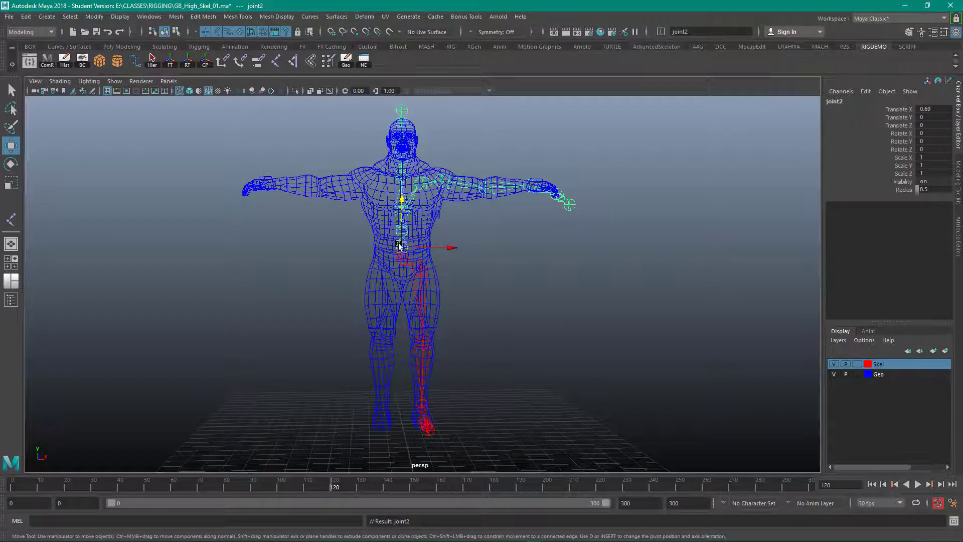
left_click(862, 101)
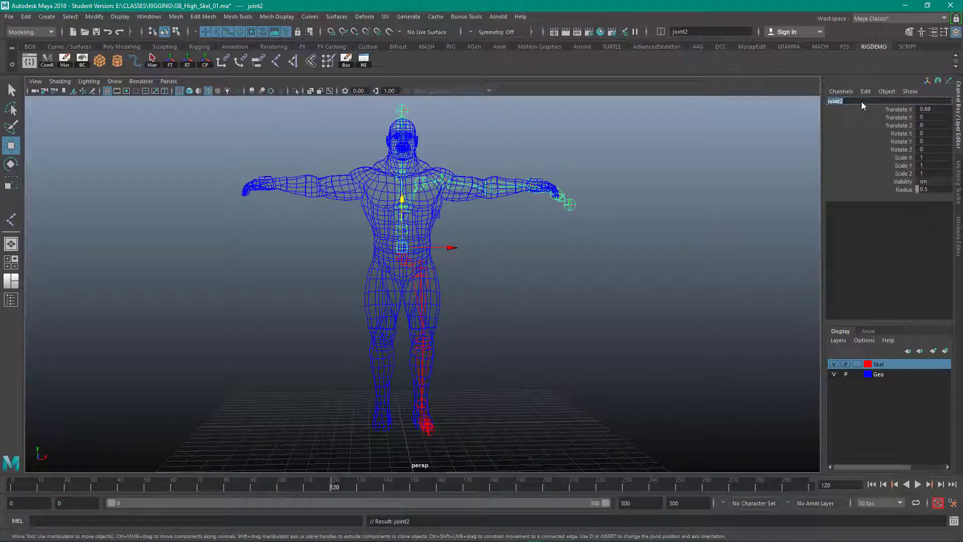
type("Spine_01")
key("Return")
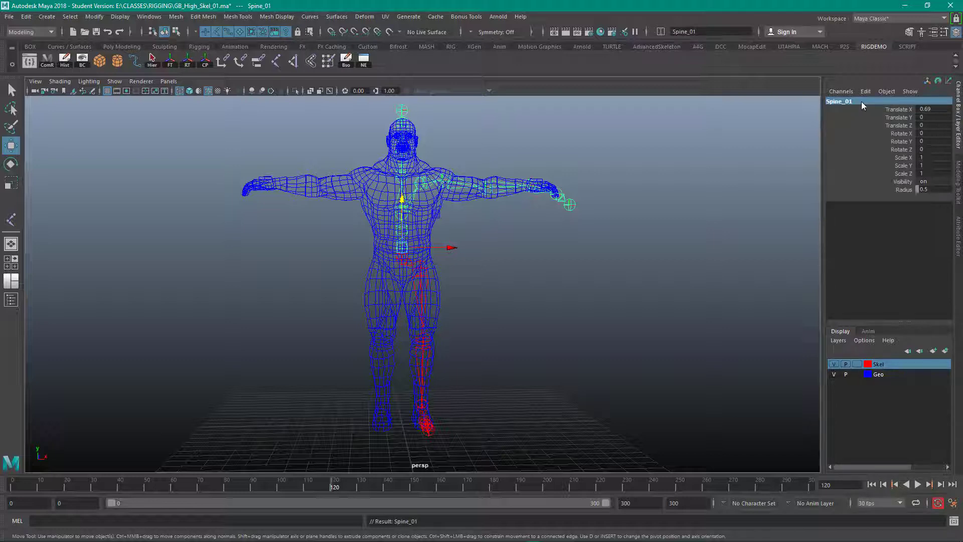
Rename the spine joint directly above Spine_01 as Spine_02.
key("Down")
left_click(862, 102)
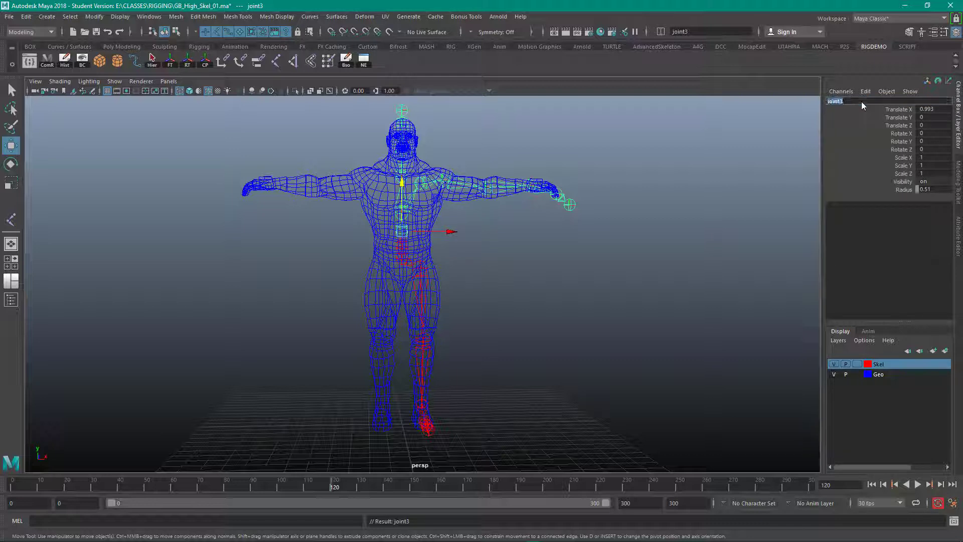
type("Spine_02")
key("Return")
Rename the spine joint directly above Spine_02 as Spine_03.
key("Down")
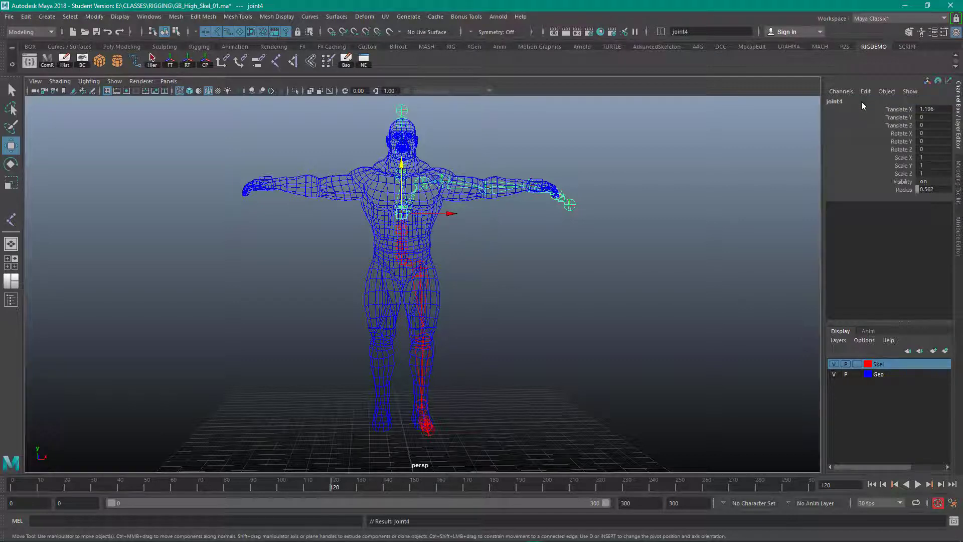
left_click(862, 101)
type("Spine_03")
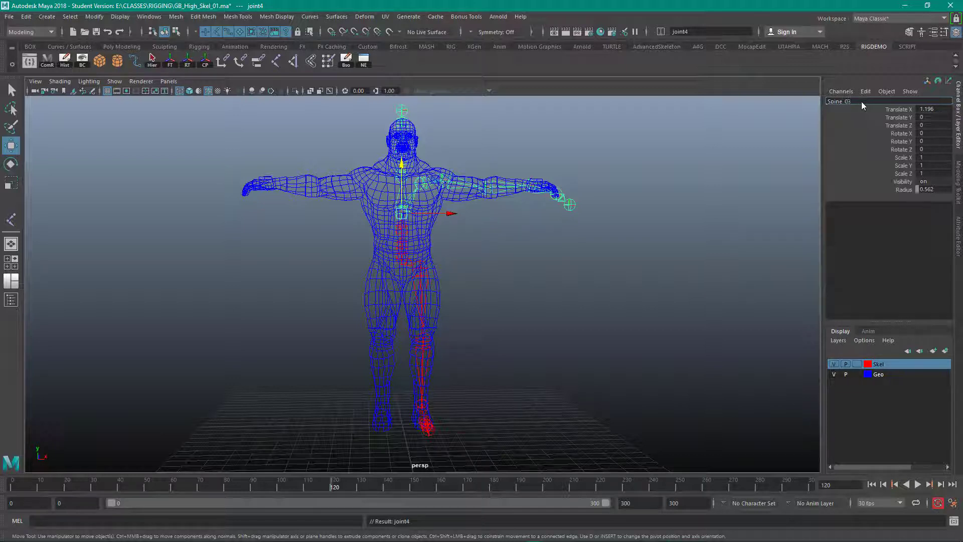
key("Return")
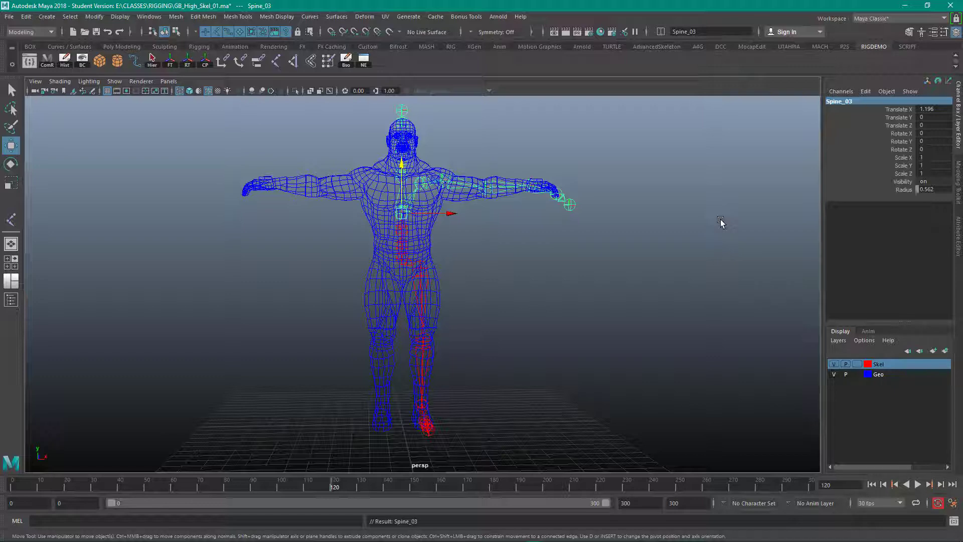
Rename the joint at the base of the neck, above Spine_03, as Neck.
key("Down")
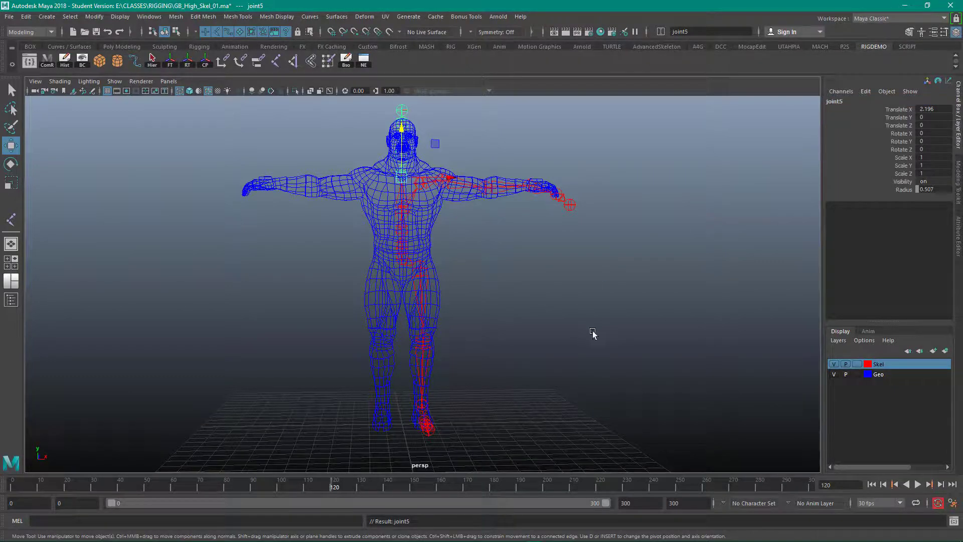
left_click_drag(597, 297, 554, 307, "alt")
left_click(868, 100)
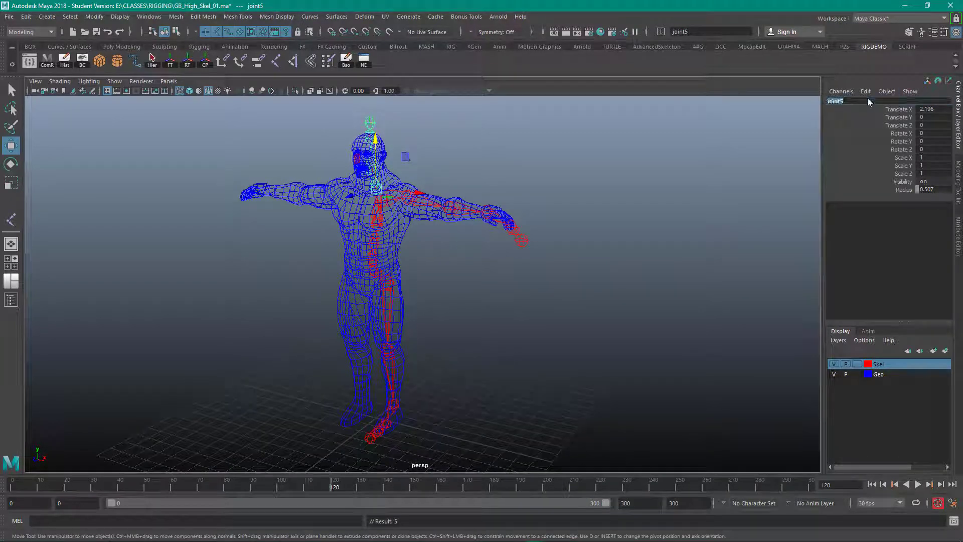
type("Kned")
key("BackSpace")
key("BackSpace")
key("BackSpace")
key("BackSpace")
type("Neck")
key("Return")
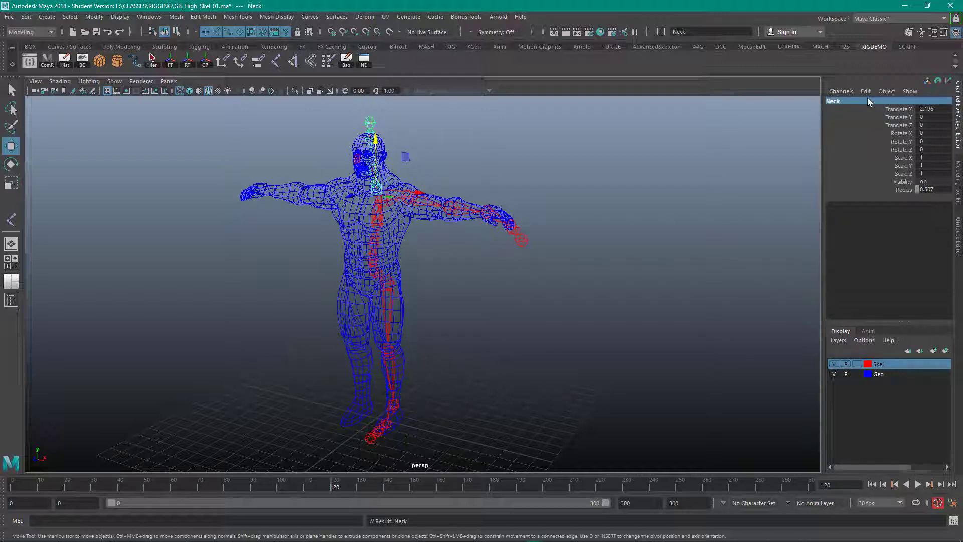
Rename the joint directly above Neck as Head1.
key("Down")
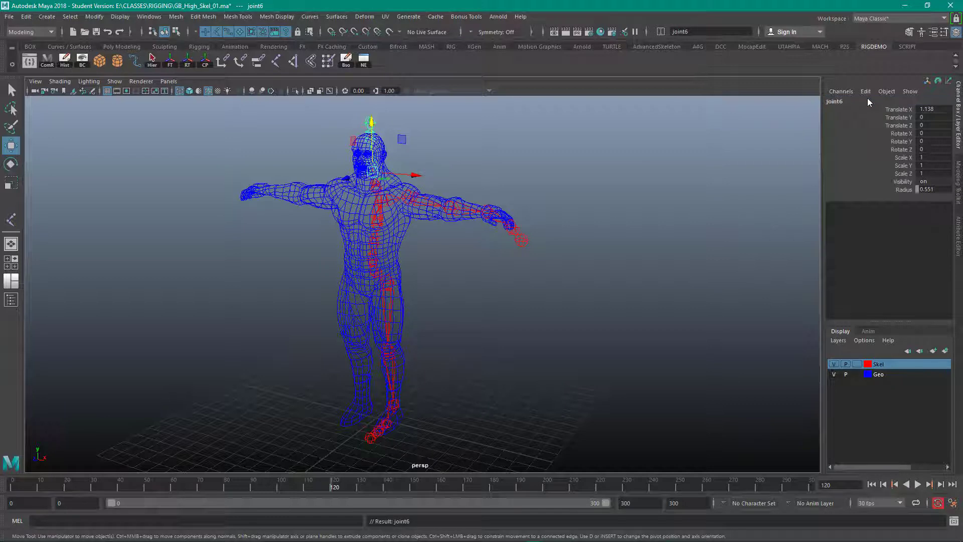
left_click(868, 101)
type("He")
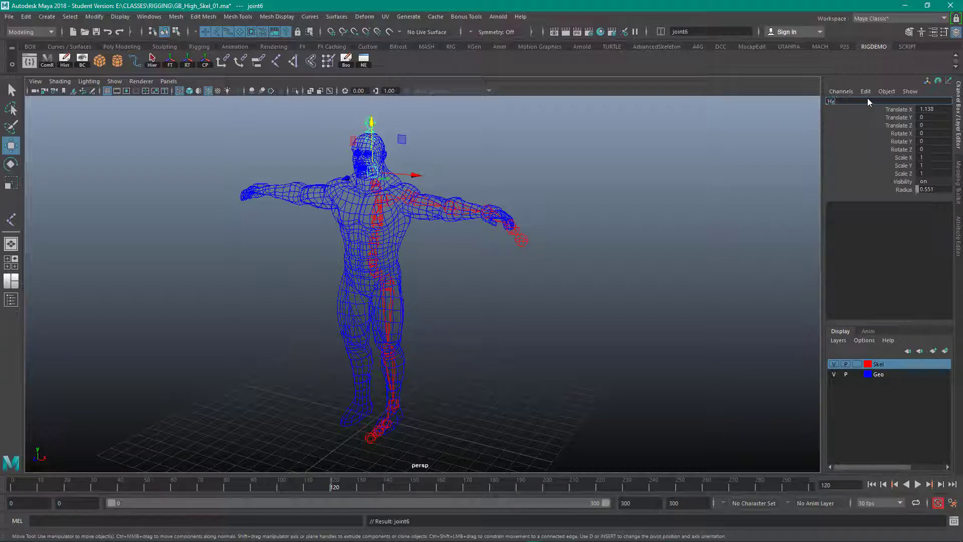
type("ad1")
key("Return")
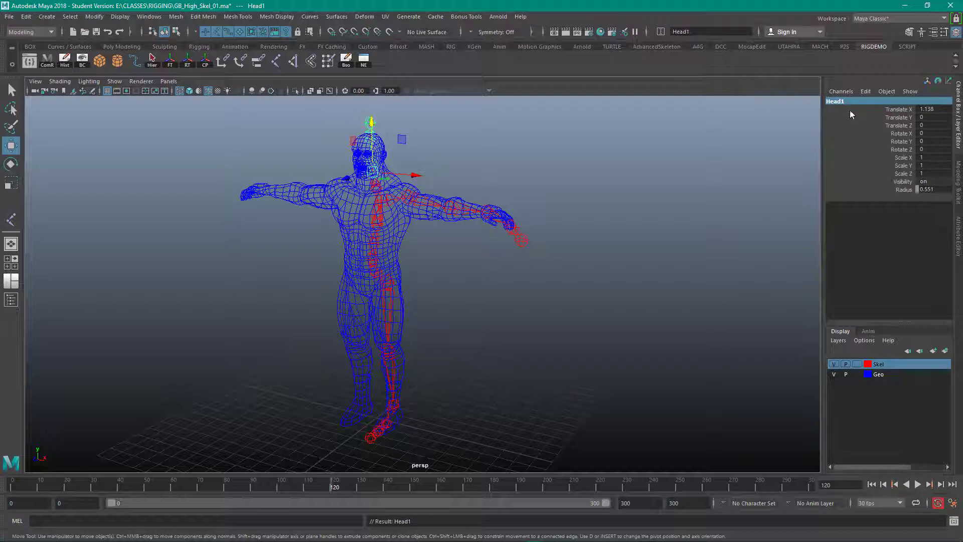
Rename the joint above Head1 at the top of the skull as Head_End and clear the selection.
left_click_drag(645, 273, 663, 260, "alt")
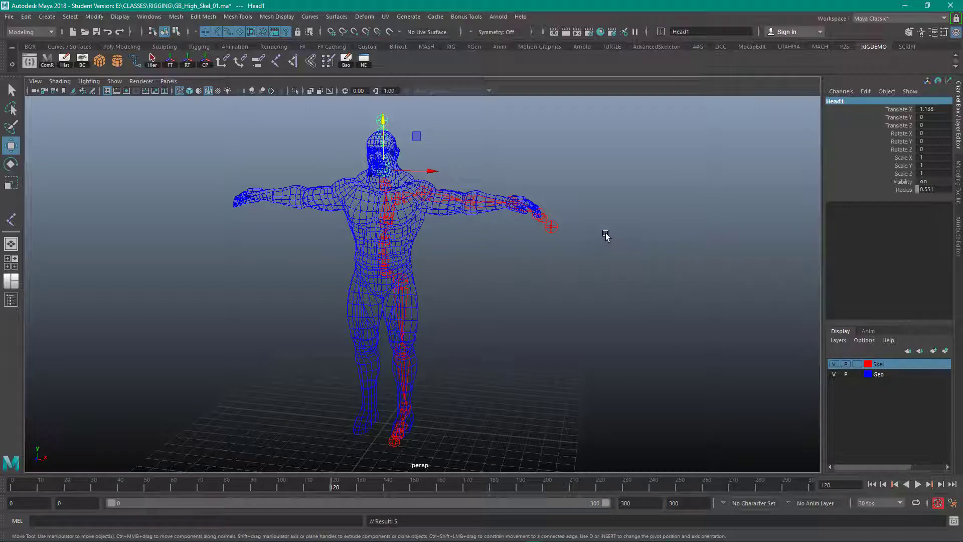
key("Down")
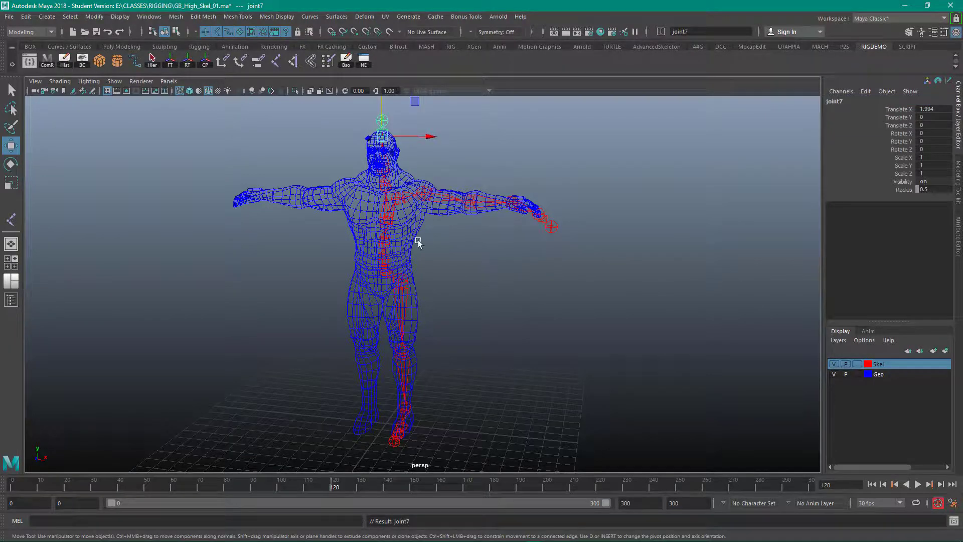
left_click_drag(415, 241, 447, 229, "alt")
left_click(868, 103)
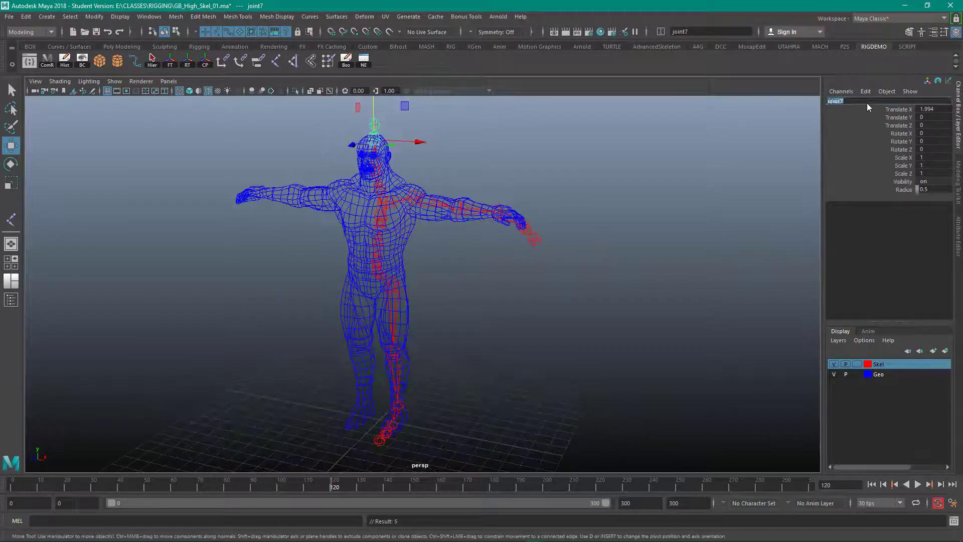
type("Hera")
type("_End")
key("Return")
key("Up")
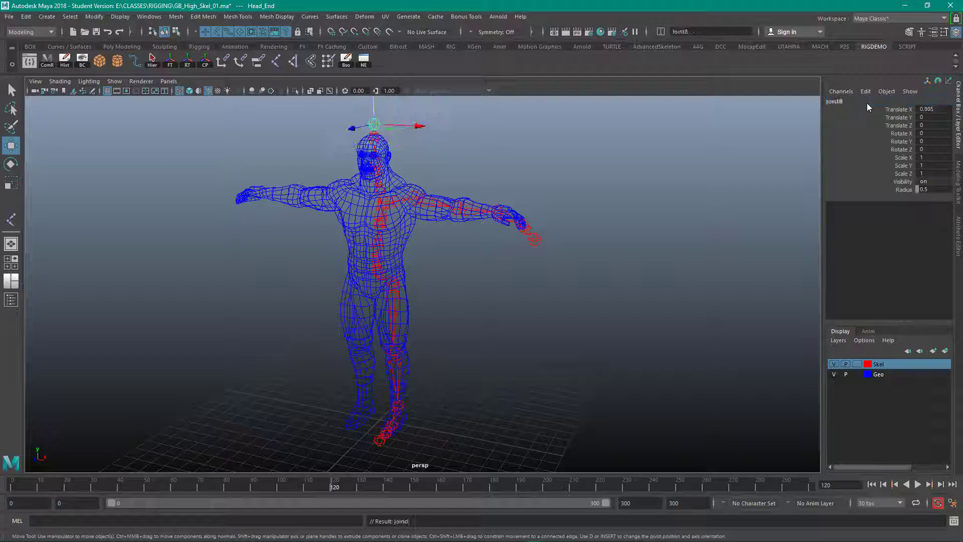
left_click(802, 163)
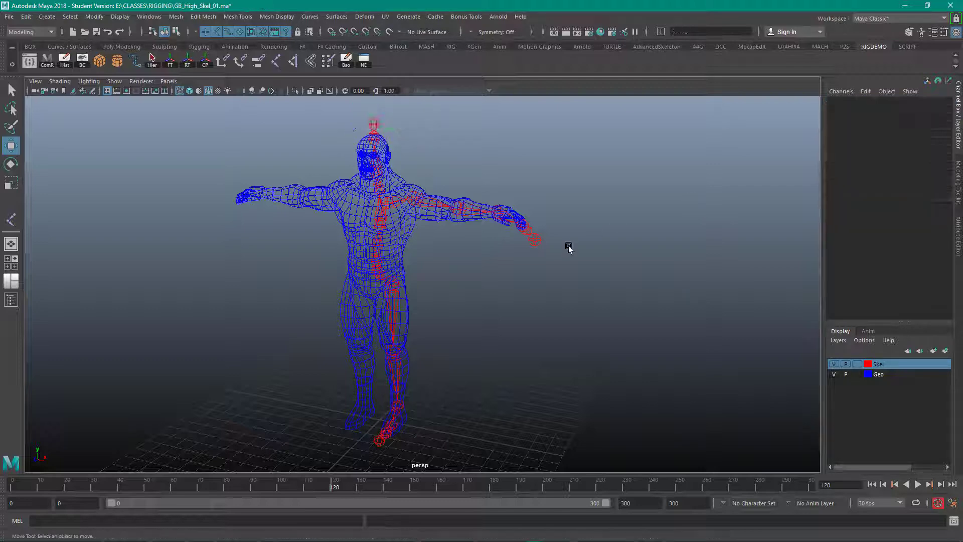
Select the first joint of the arm chain near the chest together with the L_Leg hip joint.
left_click_drag(432, 319, 401, 279, "alt")
mouse_move(316, 269)
left_mouse_down("alt")
mouse_move(351, 265)
mouse_move(329, 269)
left_mouse_up("alt")
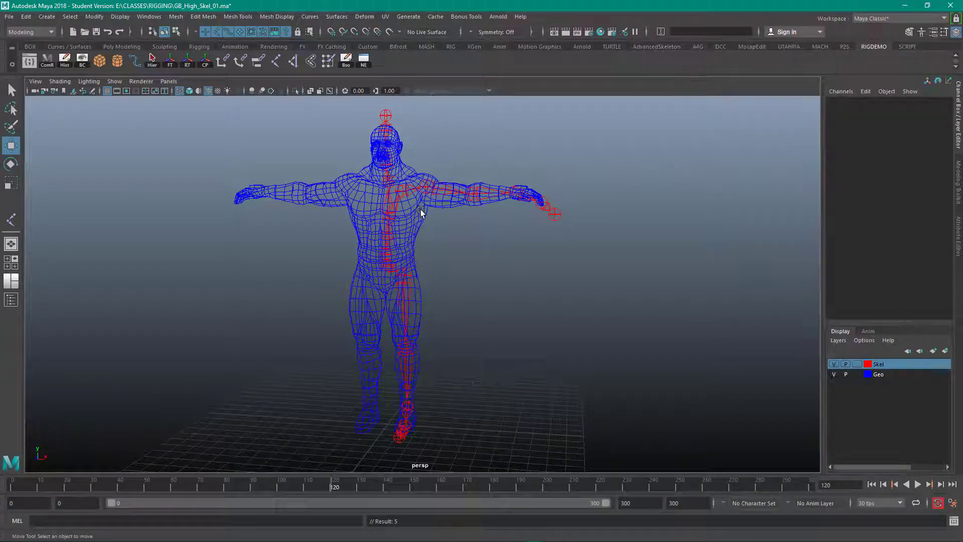
left_click(403, 192)
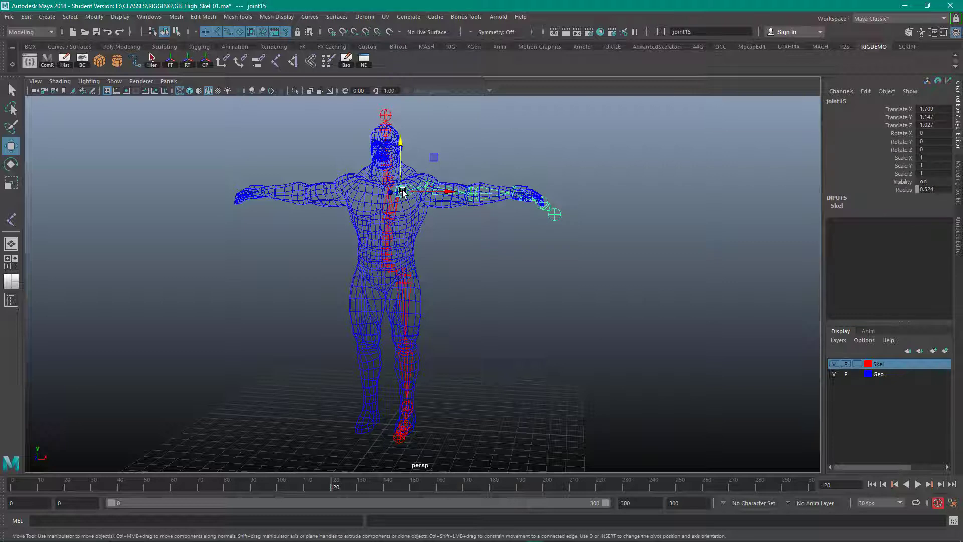
left_click(407, 279)
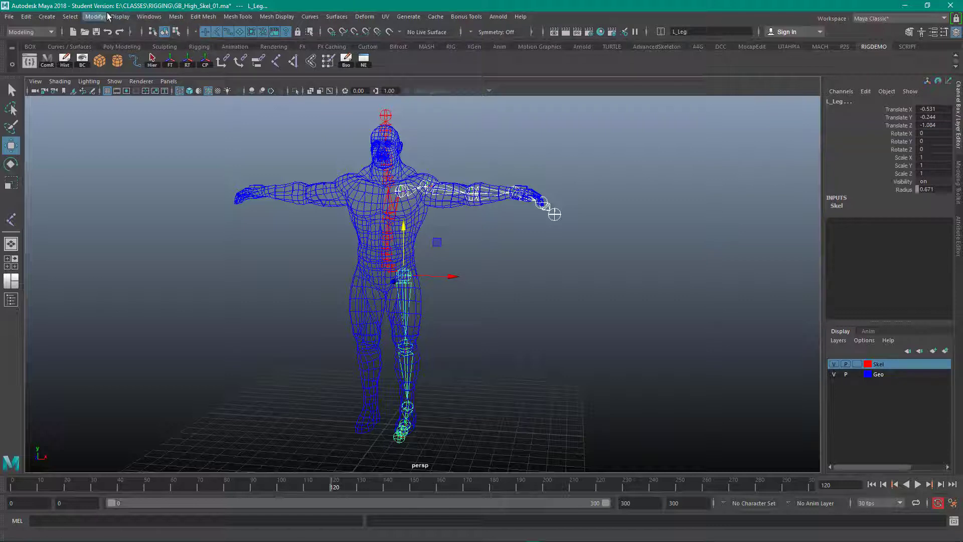
Switch to the Rigging menu set, add the Mirror Joints options to the RIGDEMO shelf and place the shortcut among the joint tools.
left_click(50, 32)
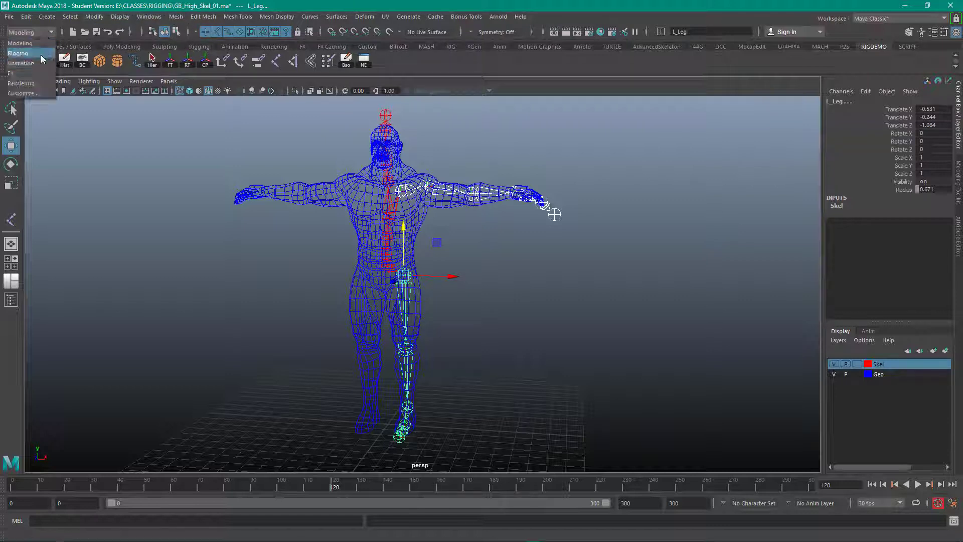
left_click(46, 52)
left_click(189, 18)
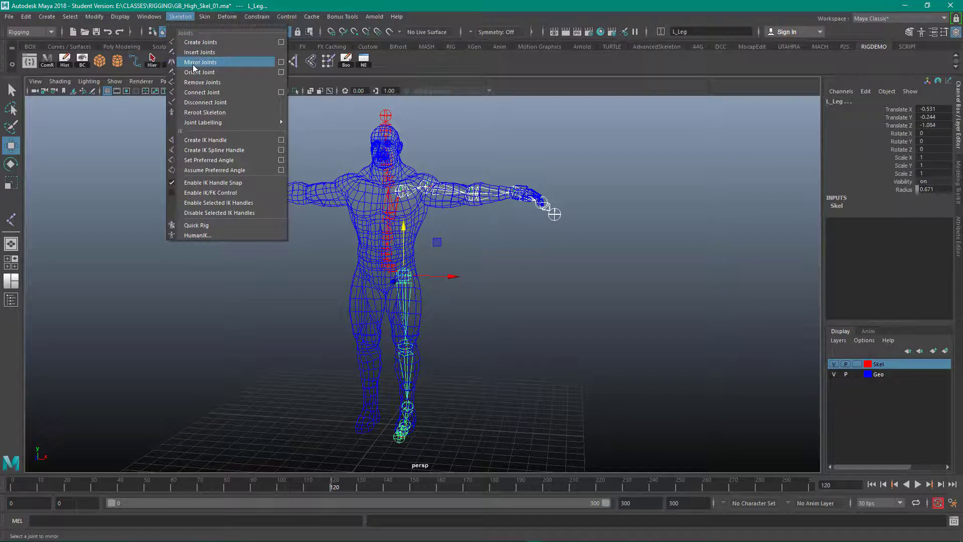
left_click(282, 63, "ctrl+shift")
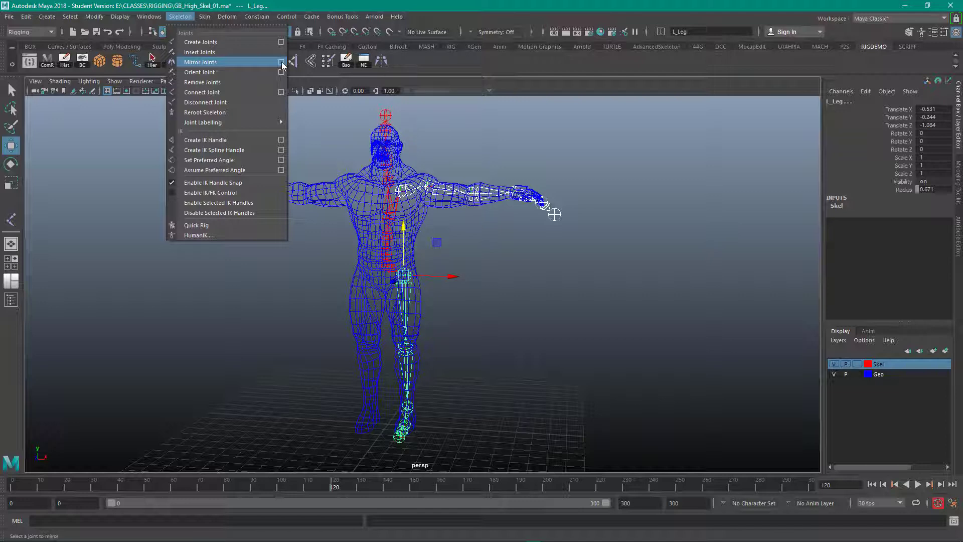
left_click(457, 66)
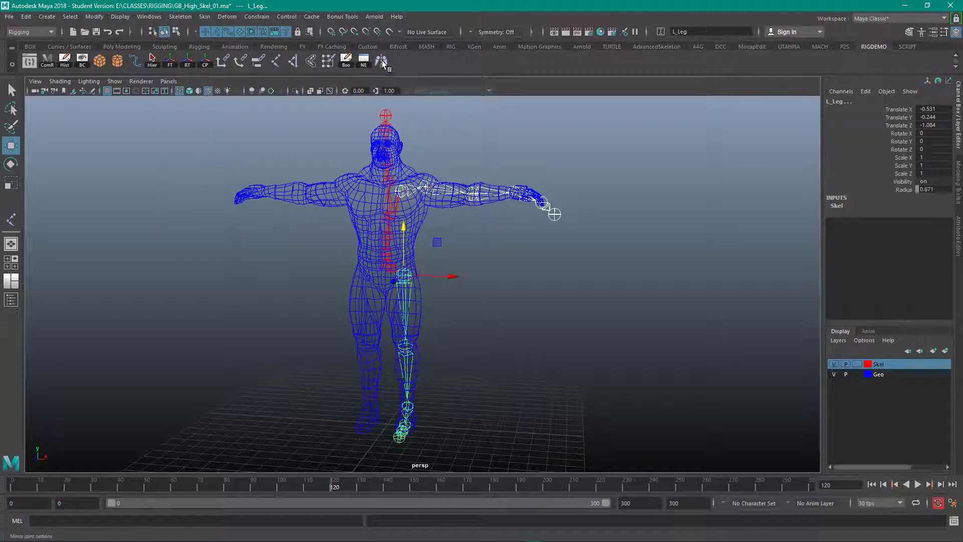
middle_click_drag(381, 61, 291, 61)
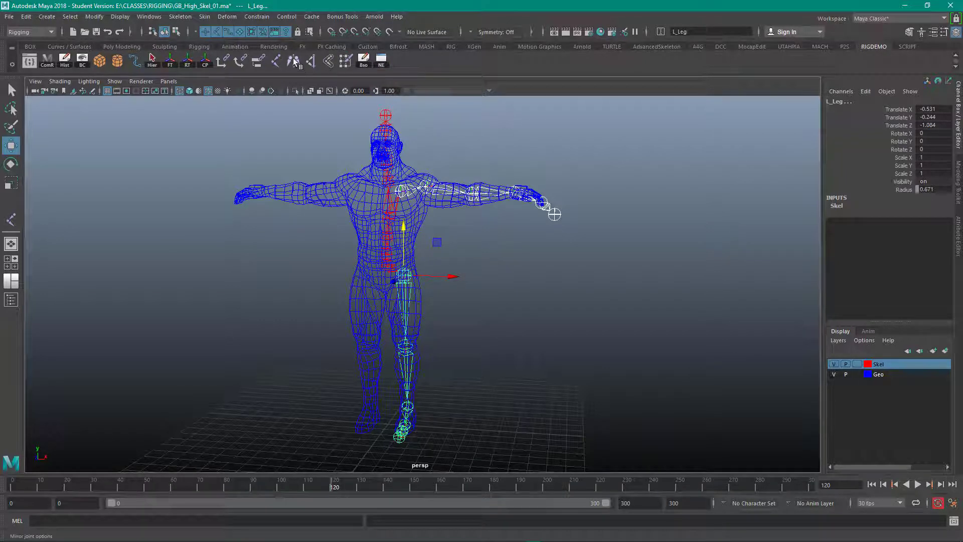
Open the Mirror Joint options and set them to mirror across YZ, replacing L with R in the duplicated joint names.
double_click(295, 61)
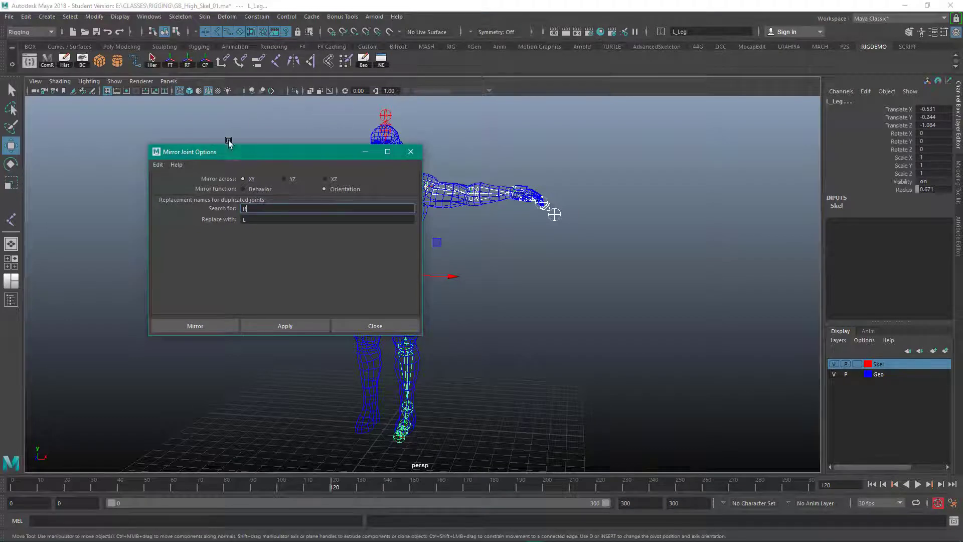
left_click_drag(226, 151, 149, 244)
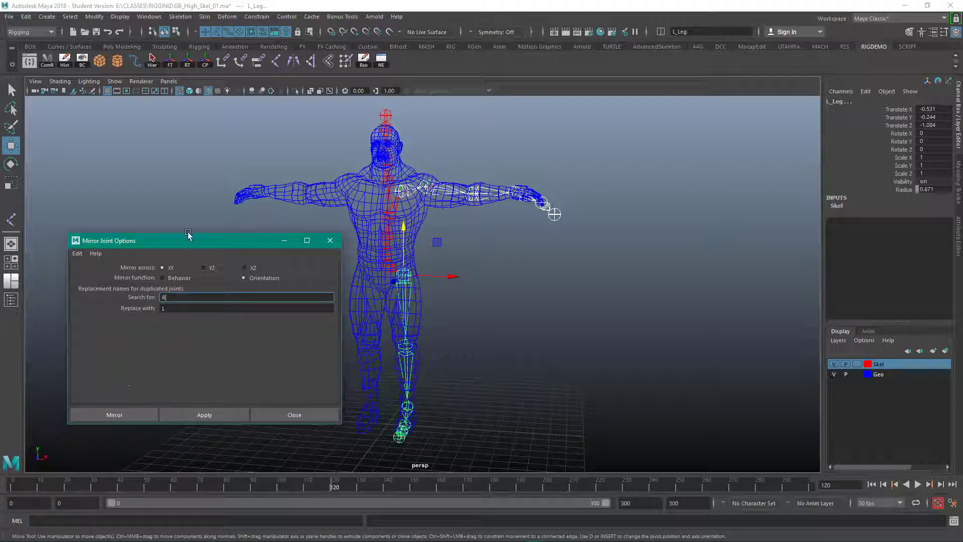
left_click(203, 267)
left_click(179, 297)
key("BackSpace")
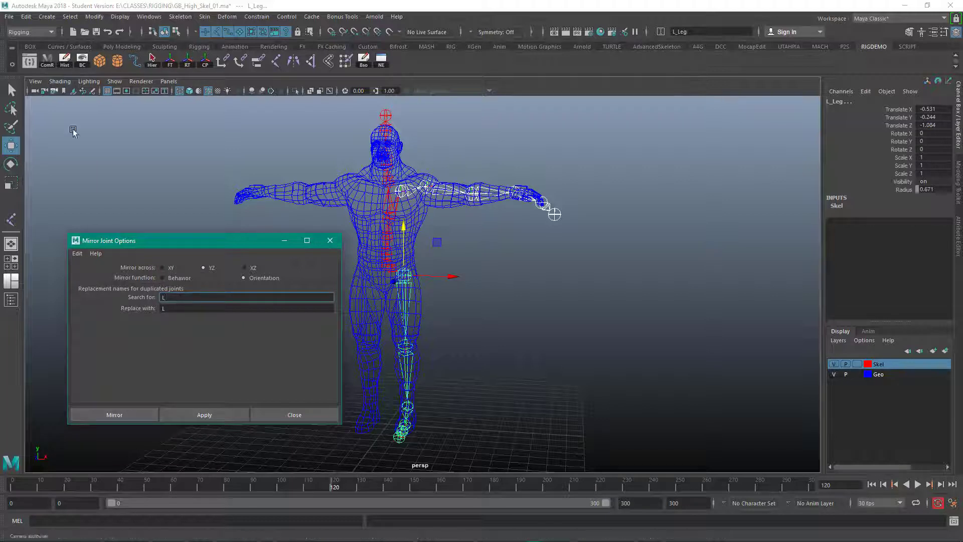
left_click(179, 307)
key("BackSpace")
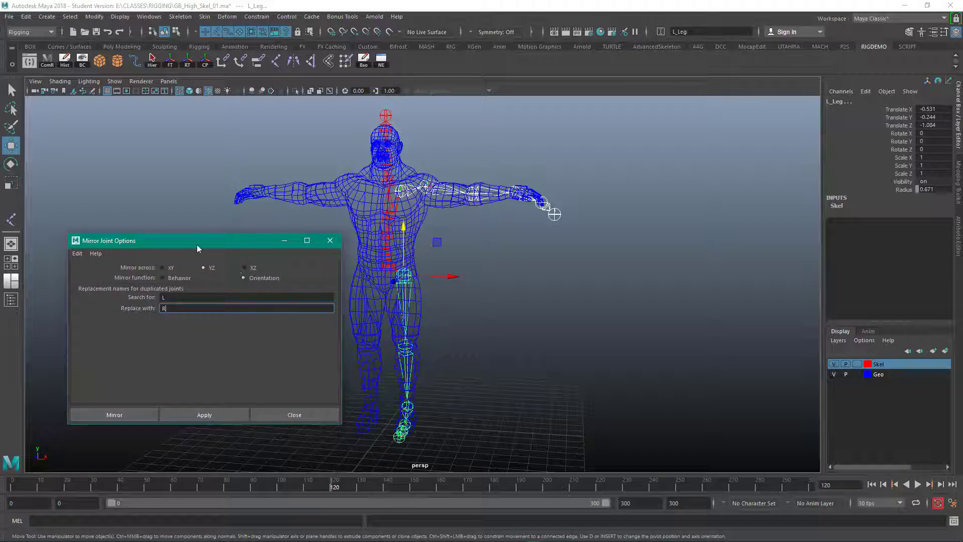
mouse_move(197, 245)
left_mouse_down()
mouse_move(200, 233)
mouse_move(199, 244)
left_mouse_up()
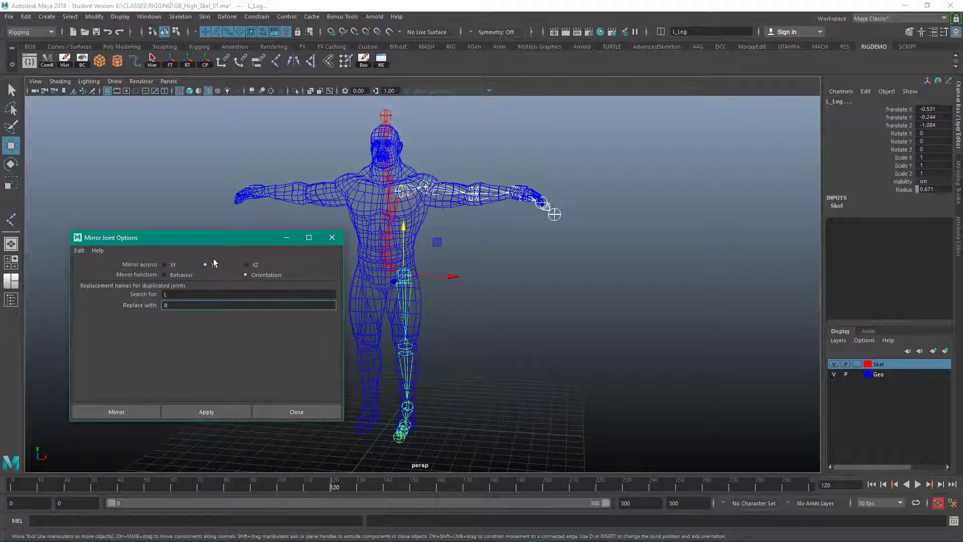
Try to mirror both selected limb chains together, and mirror the arm chain on its own from its first joint near the chest.
left_click(208, 414)
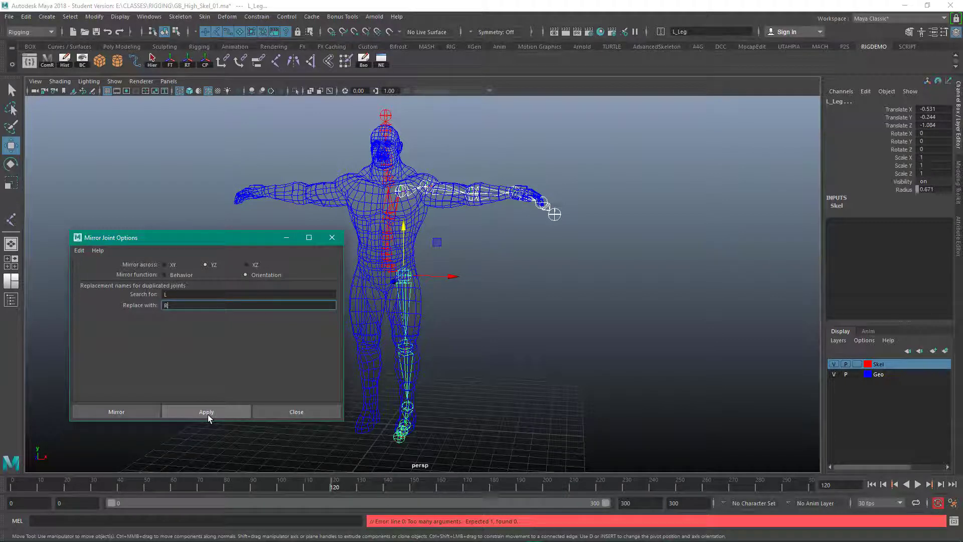
left_click(207, 414)
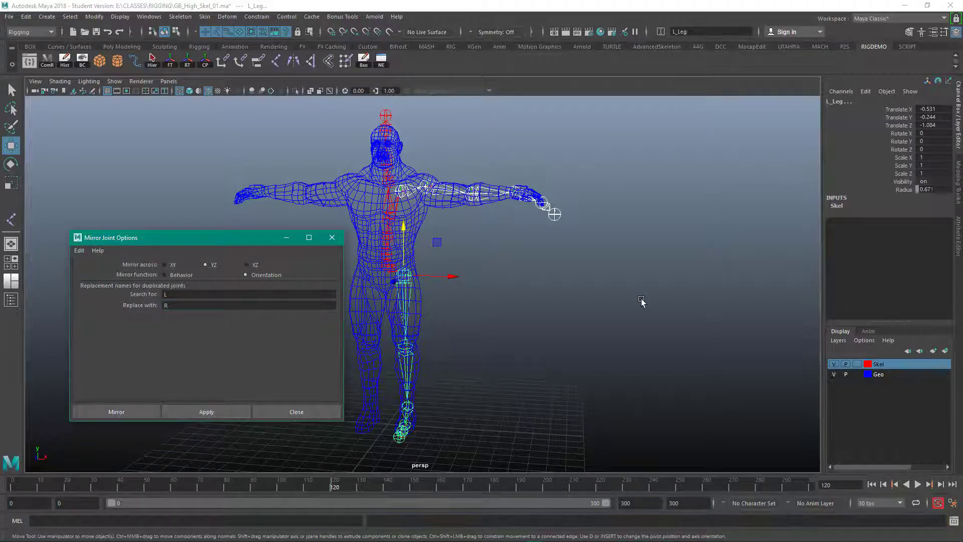
left_click(641, 301)
left_click(400, 191)
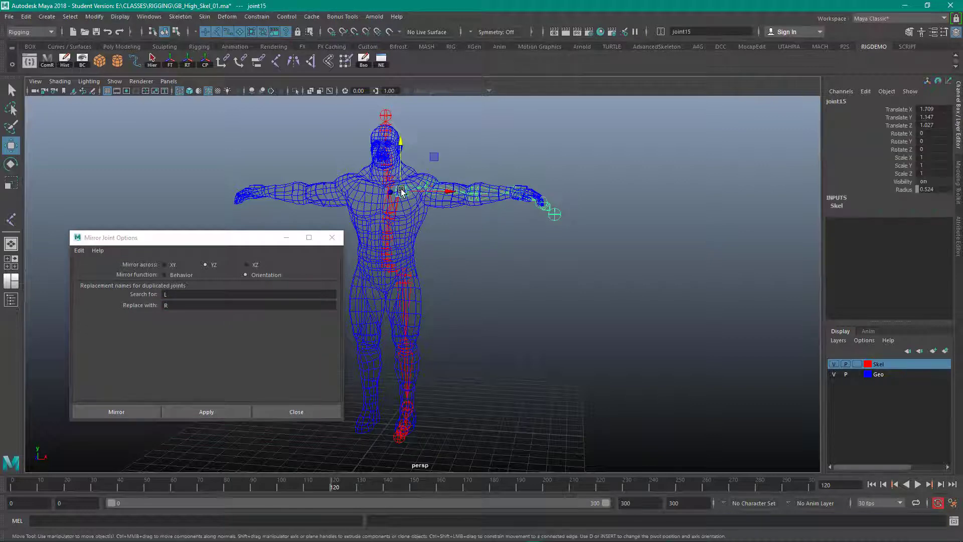
left_click(215, 412)
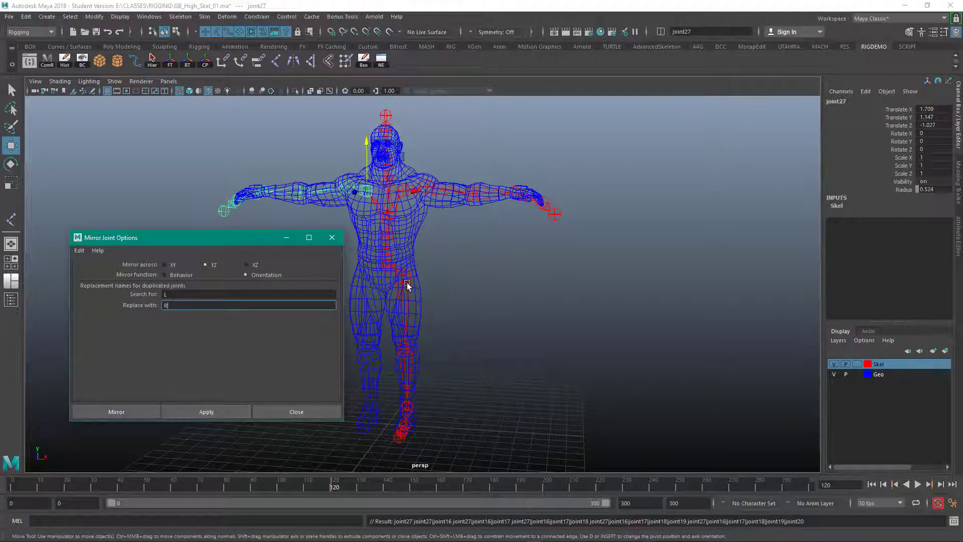
Mirror the L_Leg chain from its hip joint with the same settings and close the mirror options.
left_click(408, 284)
left_click(206, 410)
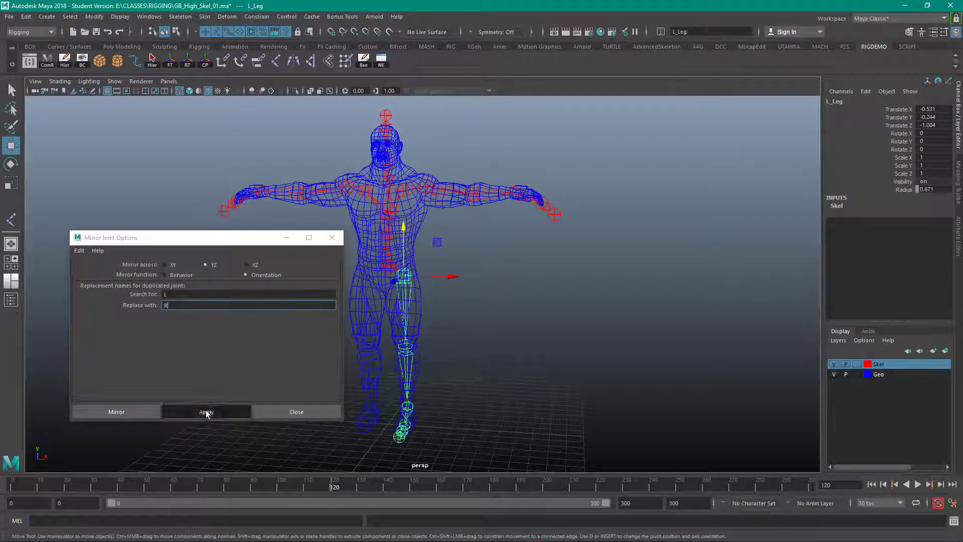
left_click(329, 411)
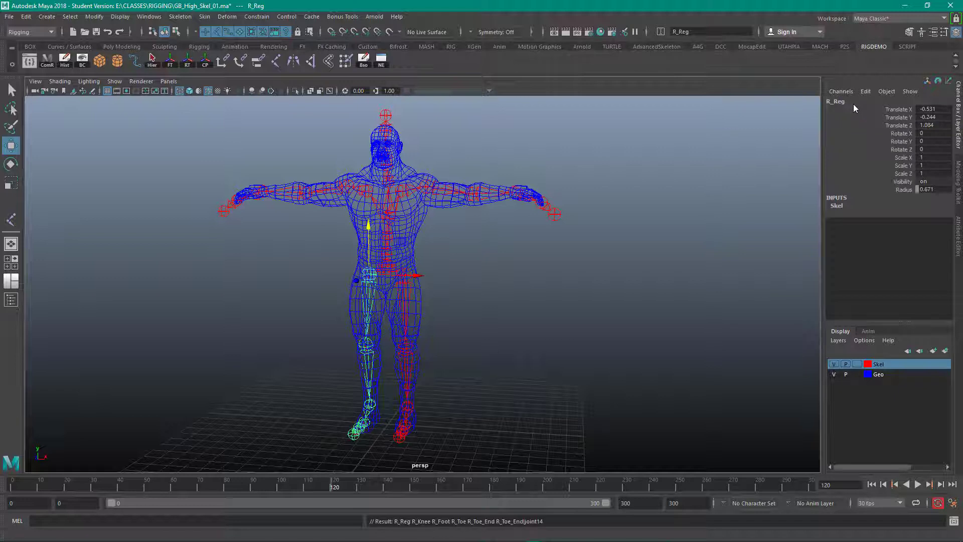
Check the names of the mirrored knee, foot and elbow joints and inspect both sides of the skeleton inside the mesh.
left_click(366, 370)
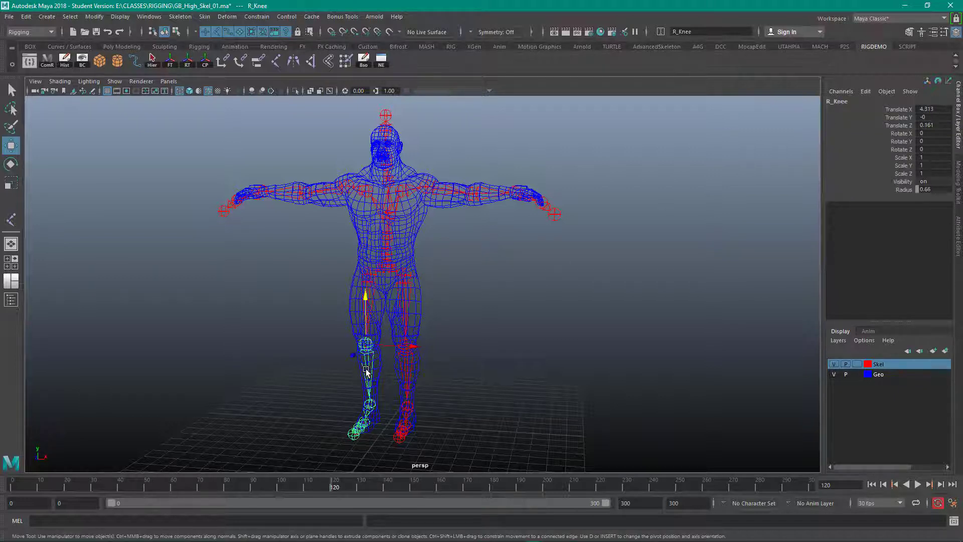
left_click(372, 407)
left_click(290, 192)
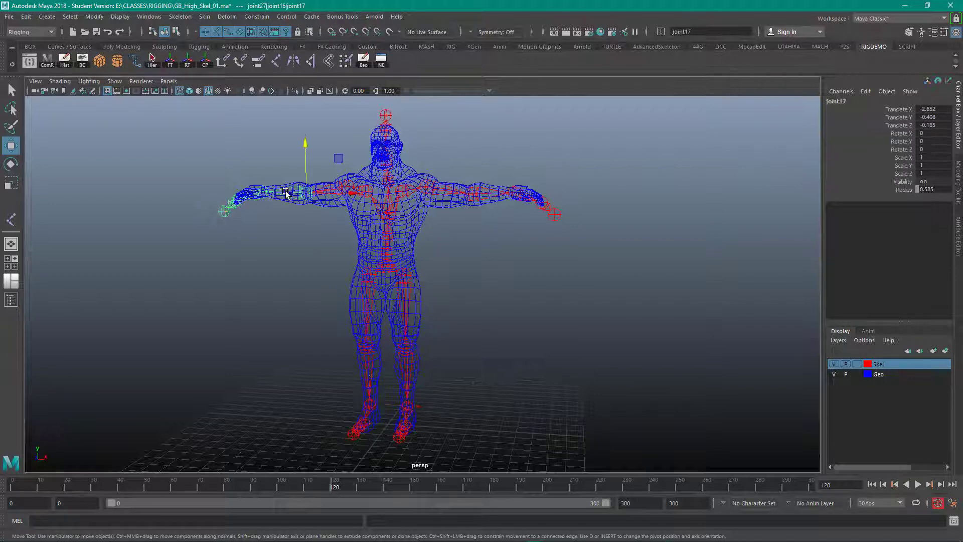
mouse_move(598, 361)
left_mouse_down("alt")
mouse_move(607, 361)
mouse_move(589, 351)
mouse_move(617, 361)
mouse_move(602, 359)
left_mouse_up("alt")
left_click_drag(484, 316, 477, 312, "alt")
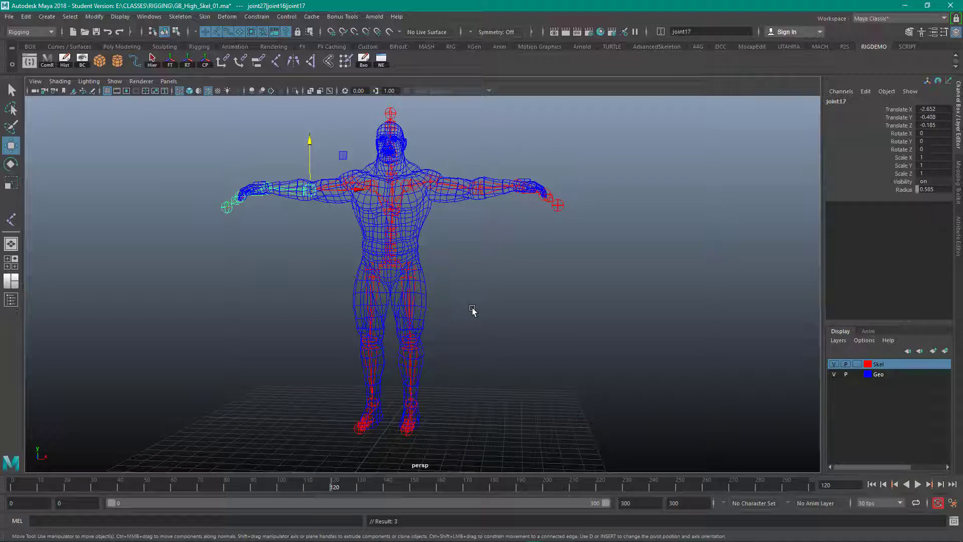
left_click_drag(471, 314, 481, 298, "alt")
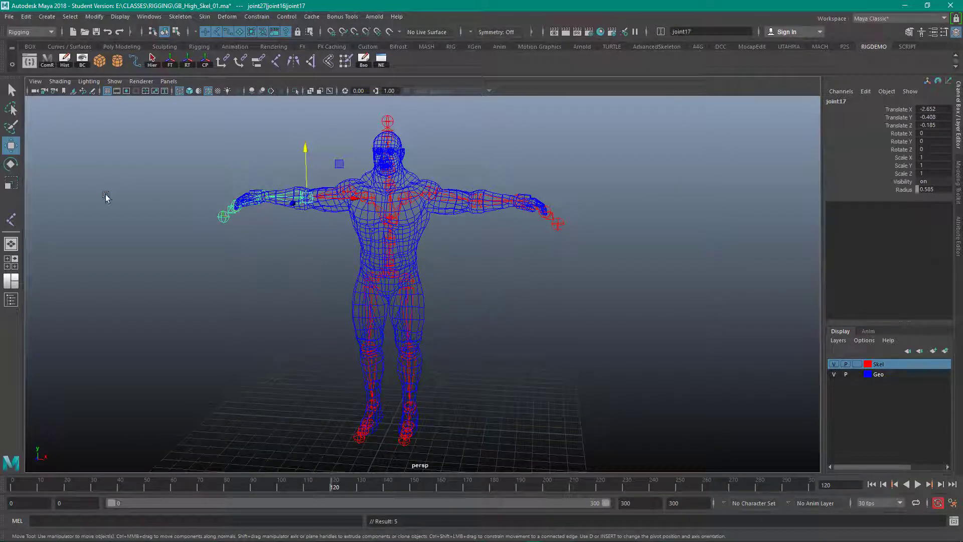